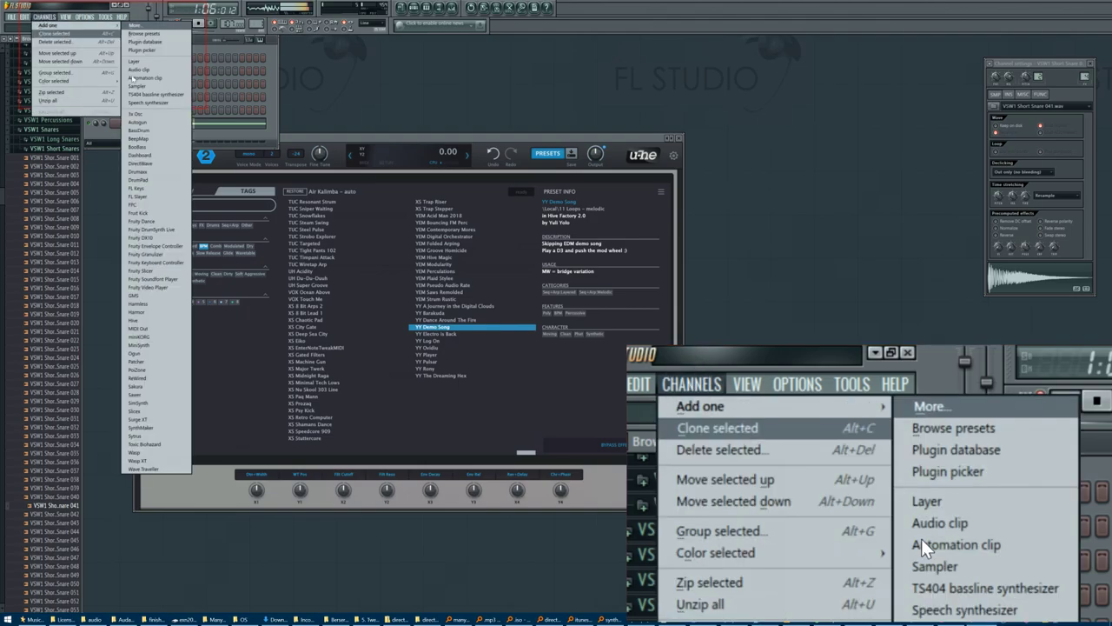
Step: Add a 3x Osc channel and show its plugin settings
left_click(158, 116)
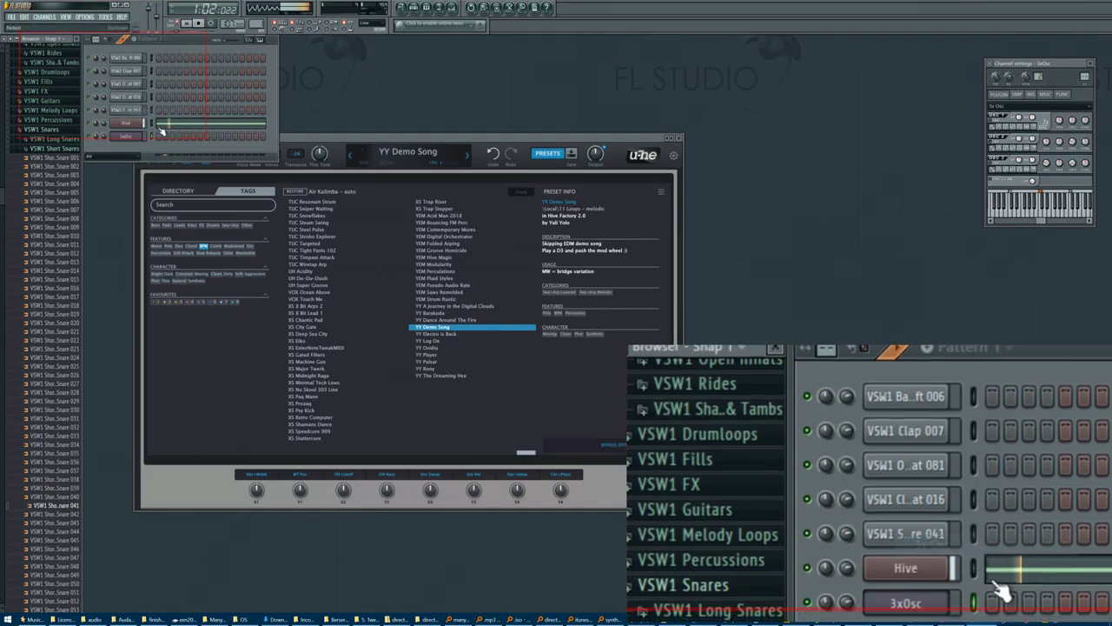
left_click(130, 137)
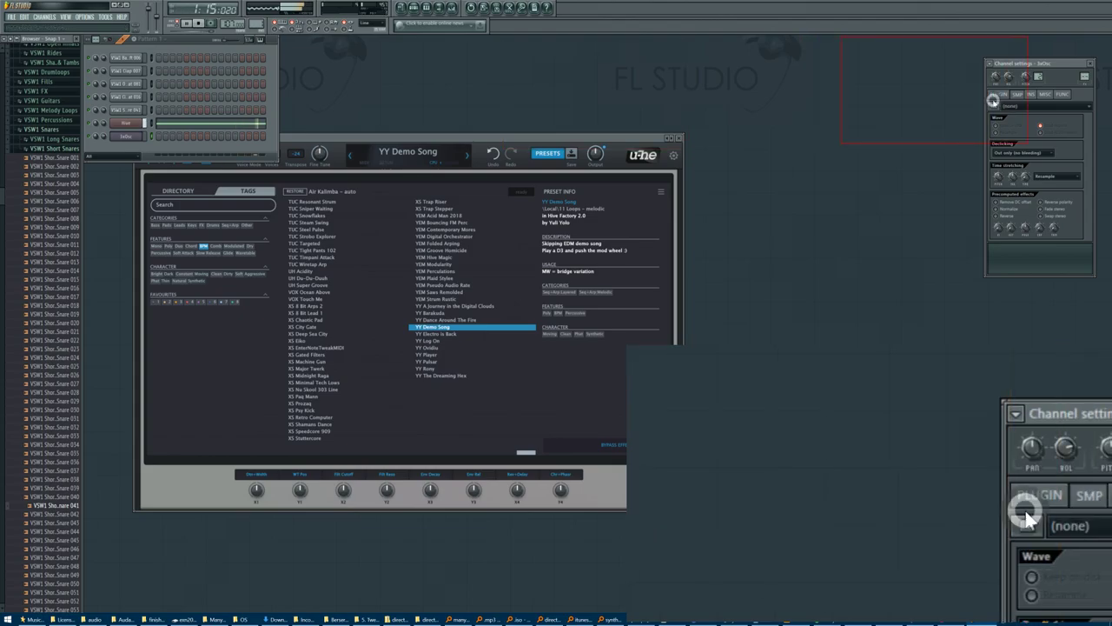
left_click(999, 94)
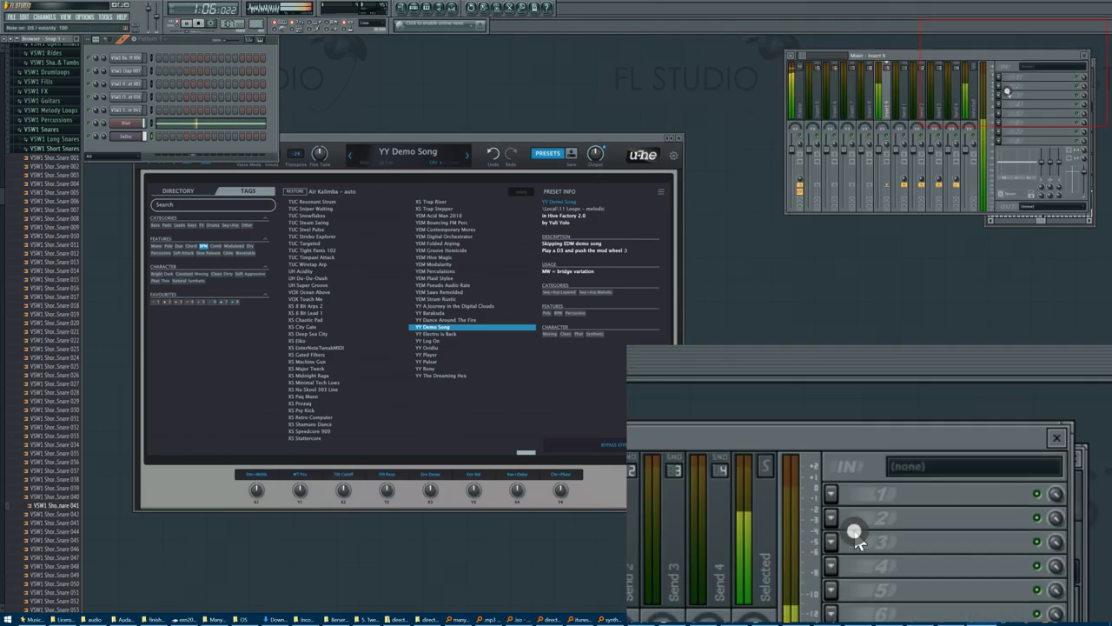
Step: Load Fruity Fast LP into effect slot 3 of mixer Insert 9
left_click(999, 97)
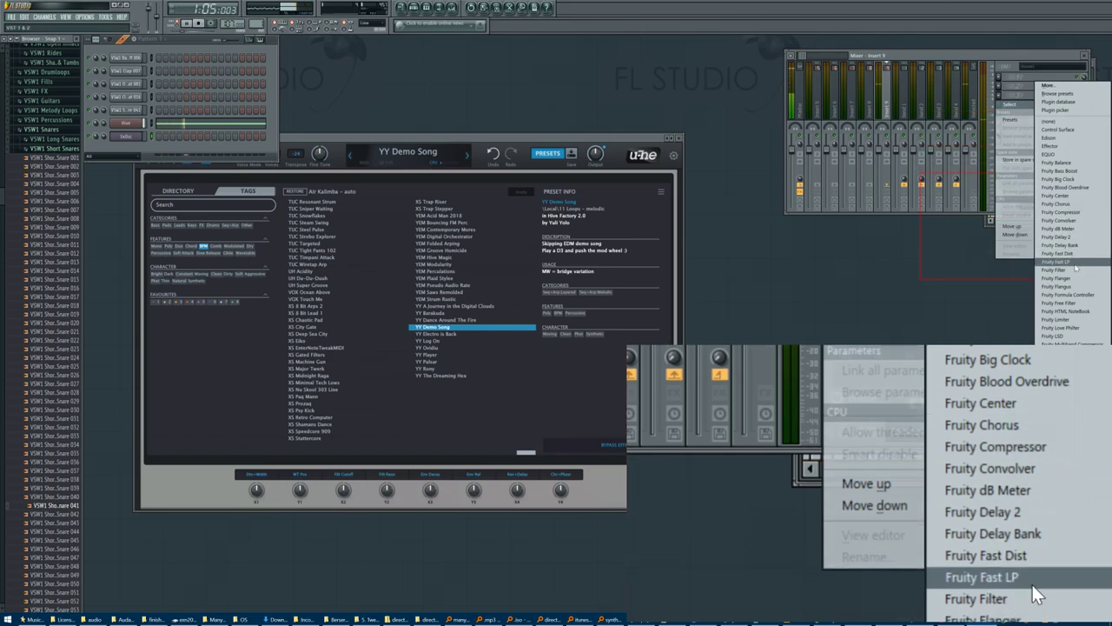
left_click(1043, 257)
left_click(211, 135)
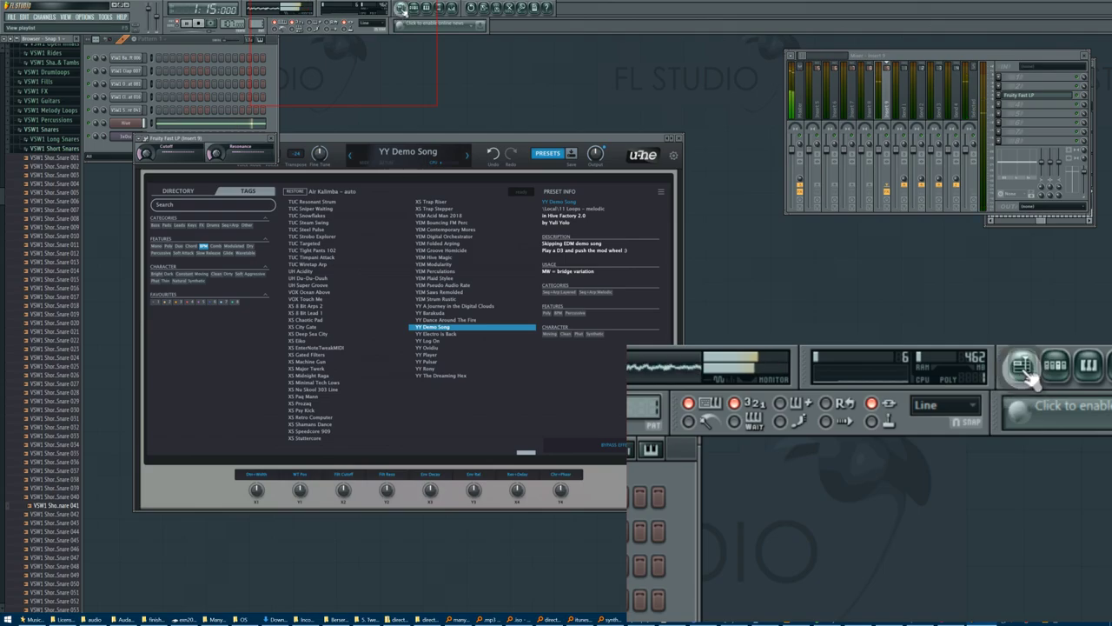
Step: Place Pattern 2 at the start of playlist Track 2 and open the 3xOsc channel's piano roll
left_click(401, 8)
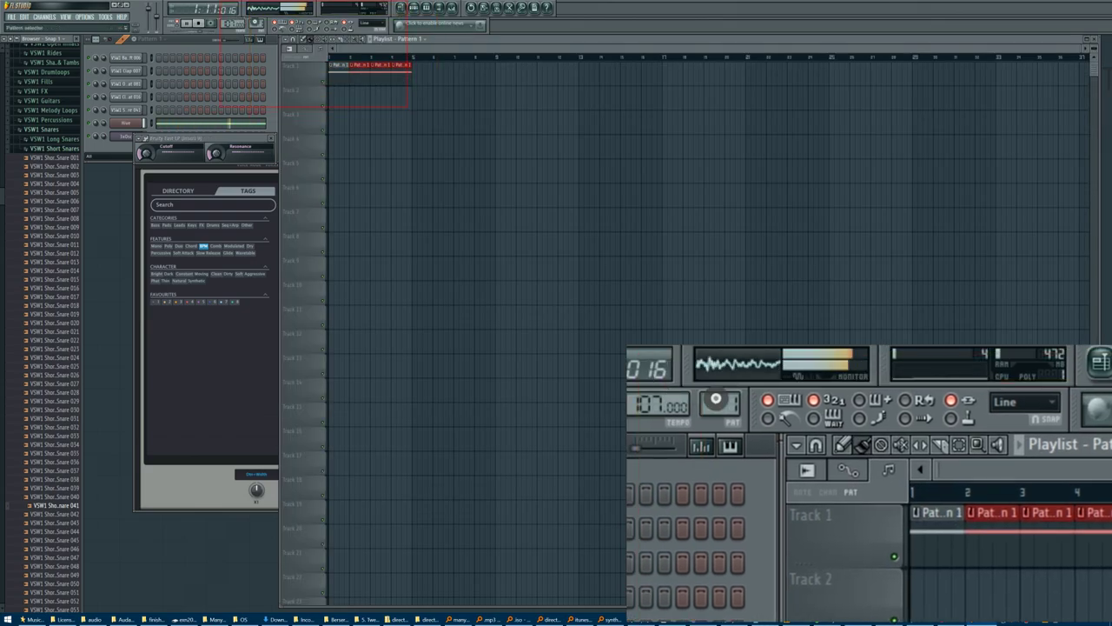
left_click_drag(255, 23, 255, 20)
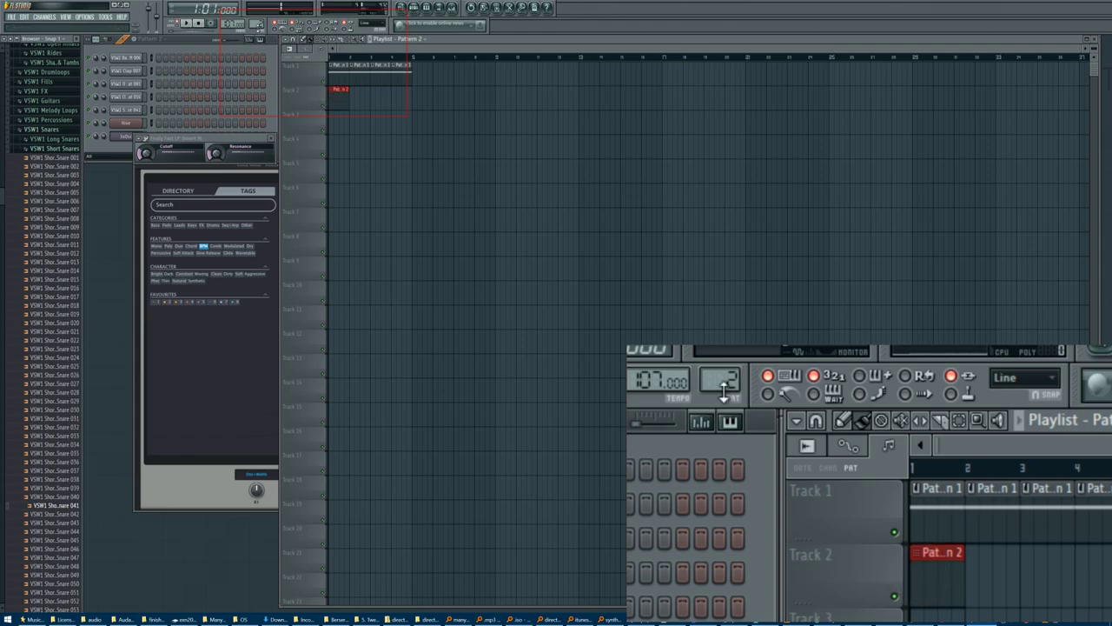
right_click(130, 137)
left_click(158, 137)
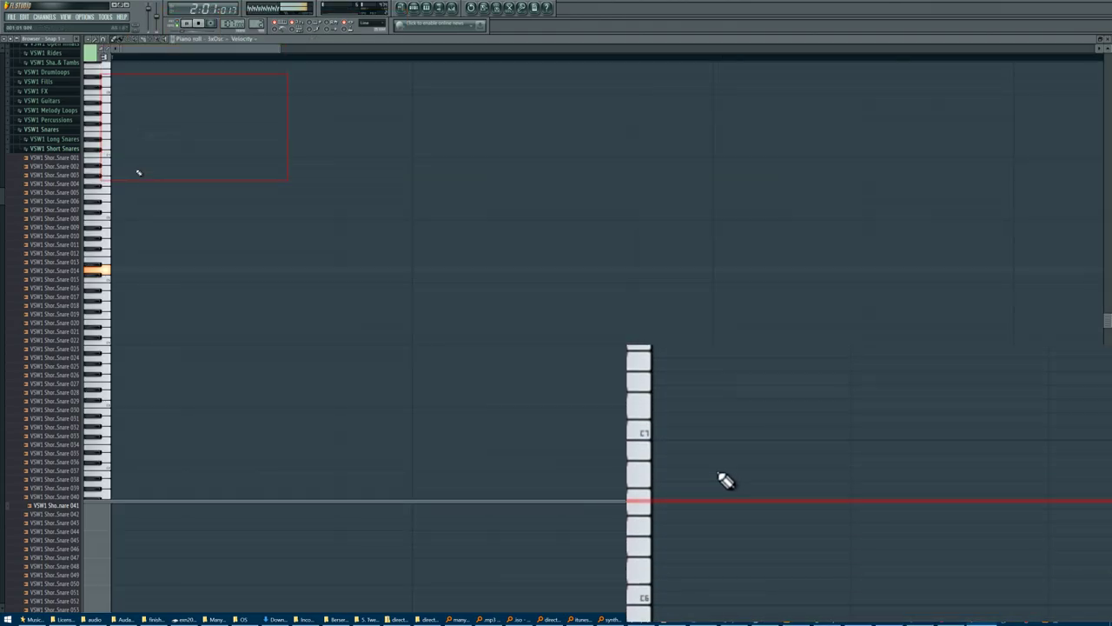
Step: Draw three consecutive descending 3xOsc notes: one bar, one bar, and a two-bar note starting exactly at bar 3
left_click(118, 271)
left_click_drag(280, 48, 575, 4)
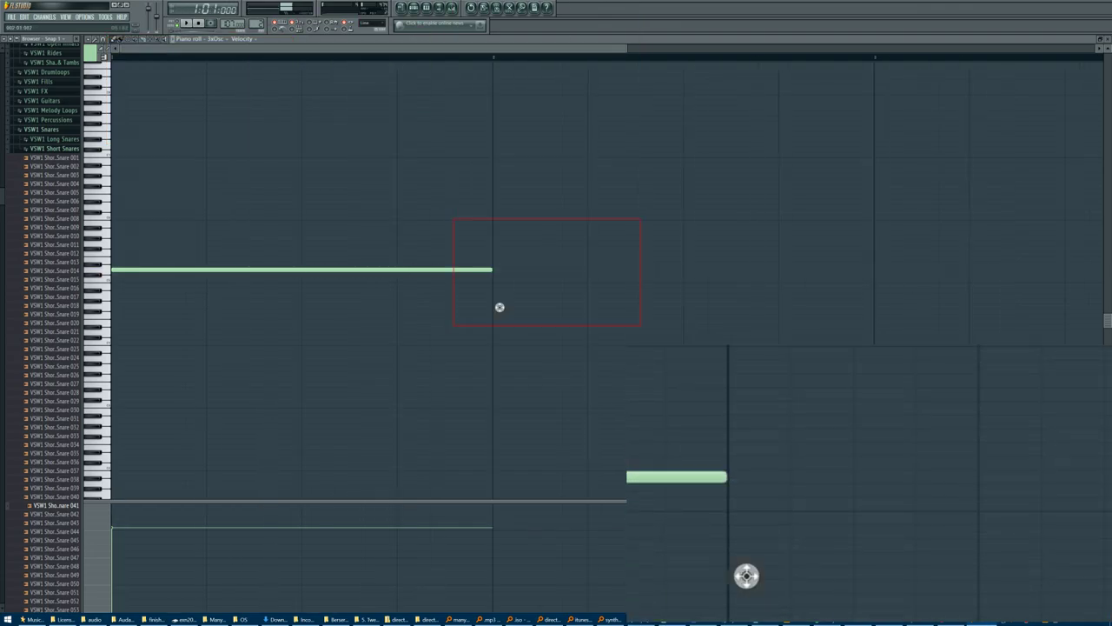
key("space")
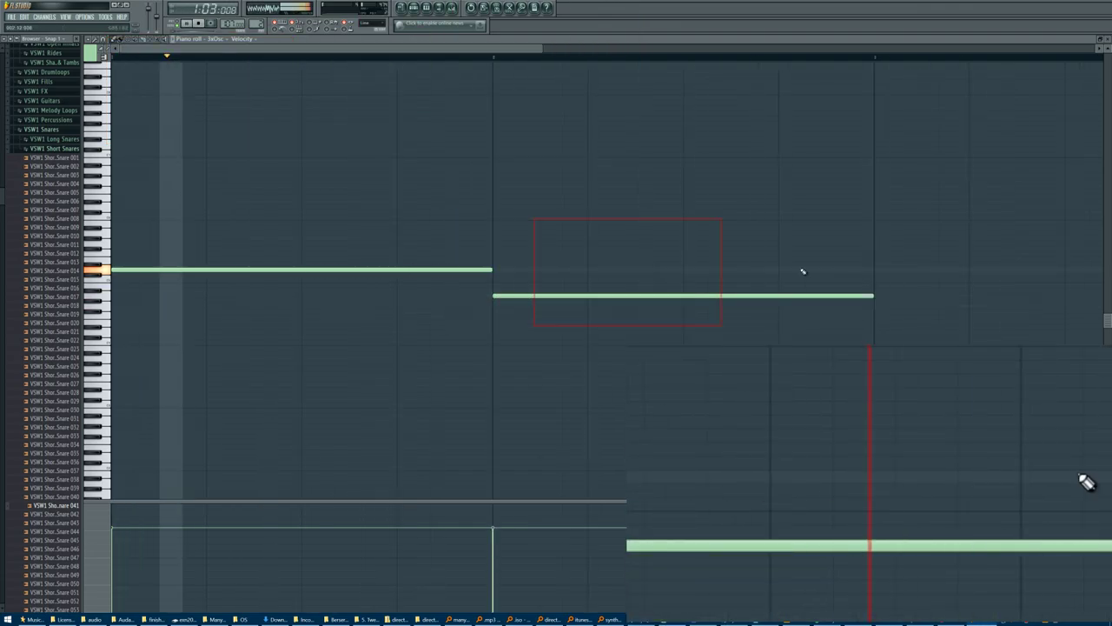
left_click(875, 305)
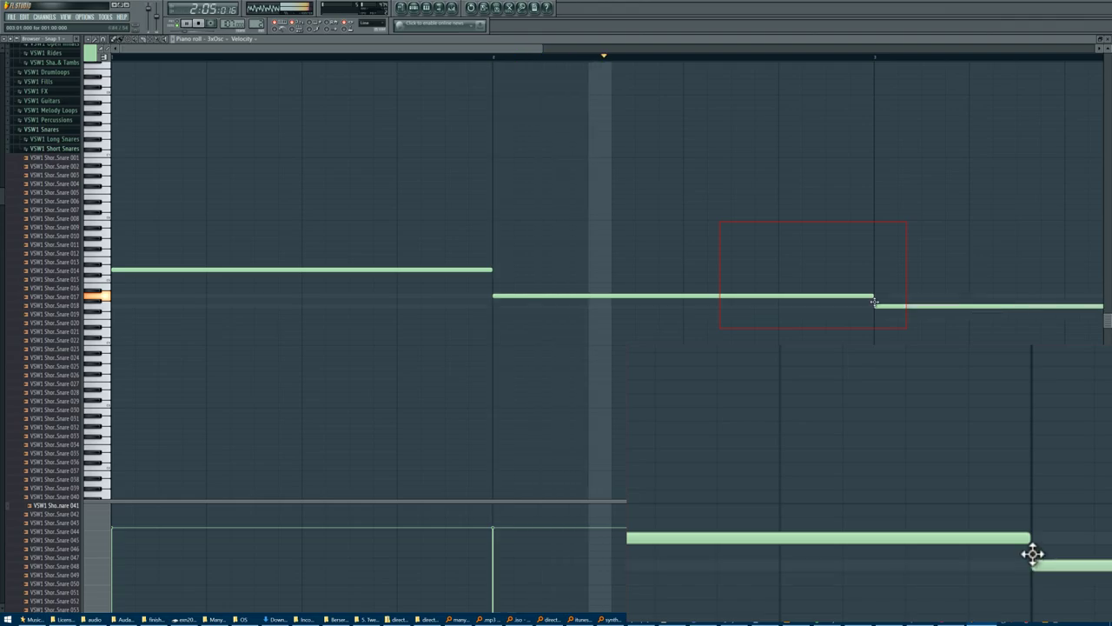
left_click_drag(883, 305, 874, 307)
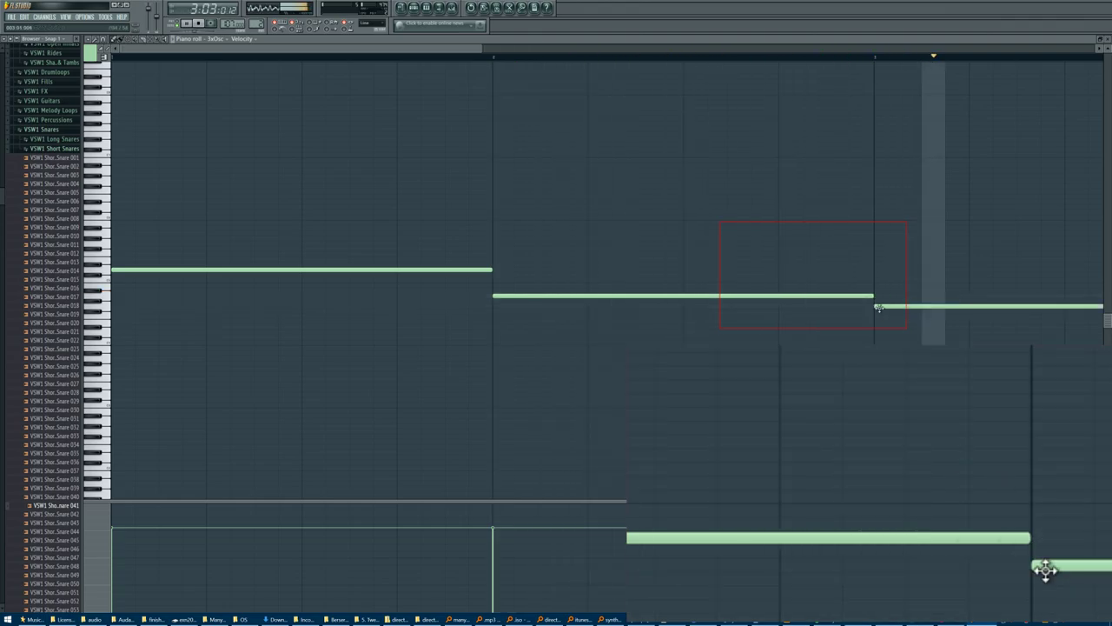
left_click(859, 57)
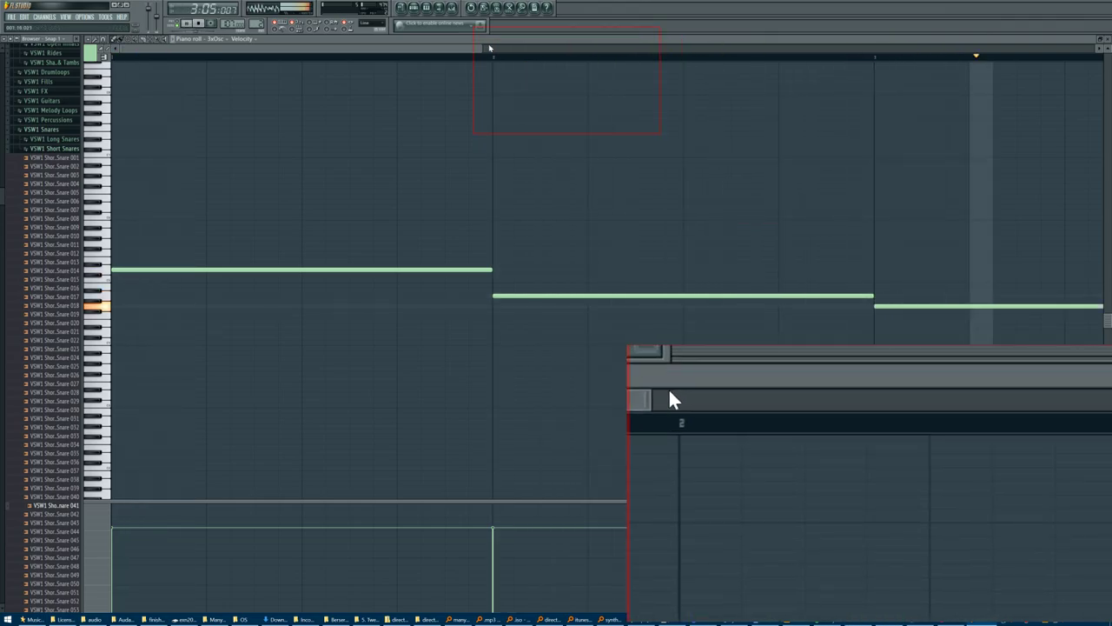
left_click_drag(480, 48, 1006, 52)
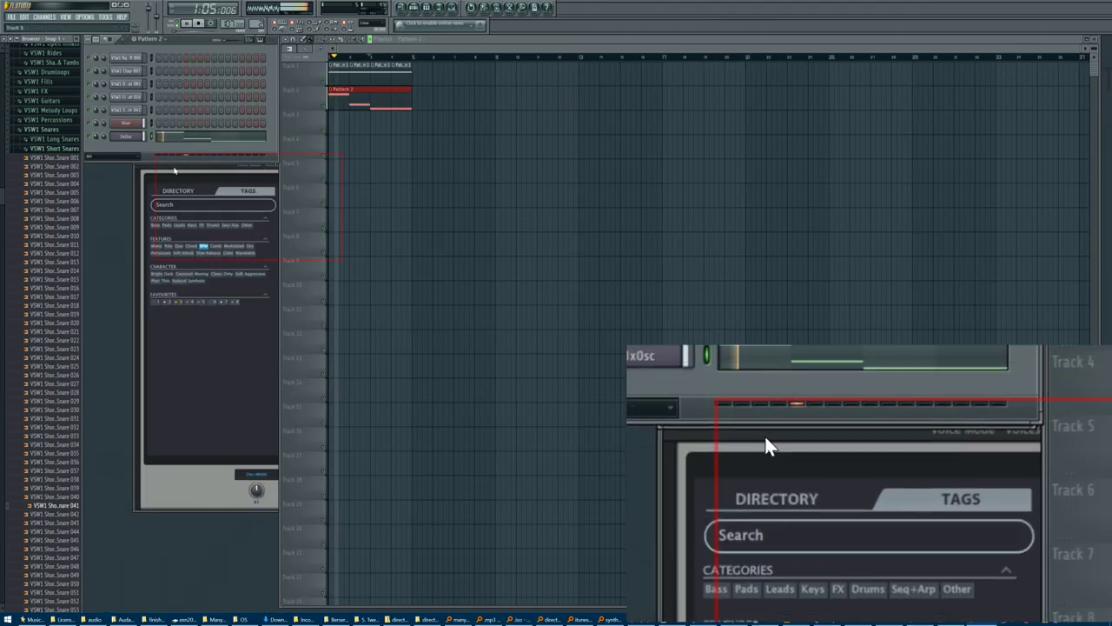
Step: Automate the cutoff of Insert 9's Fruity Fast LP in Pattern 2 with a sine-shaped LFO
left_click(132, 141)
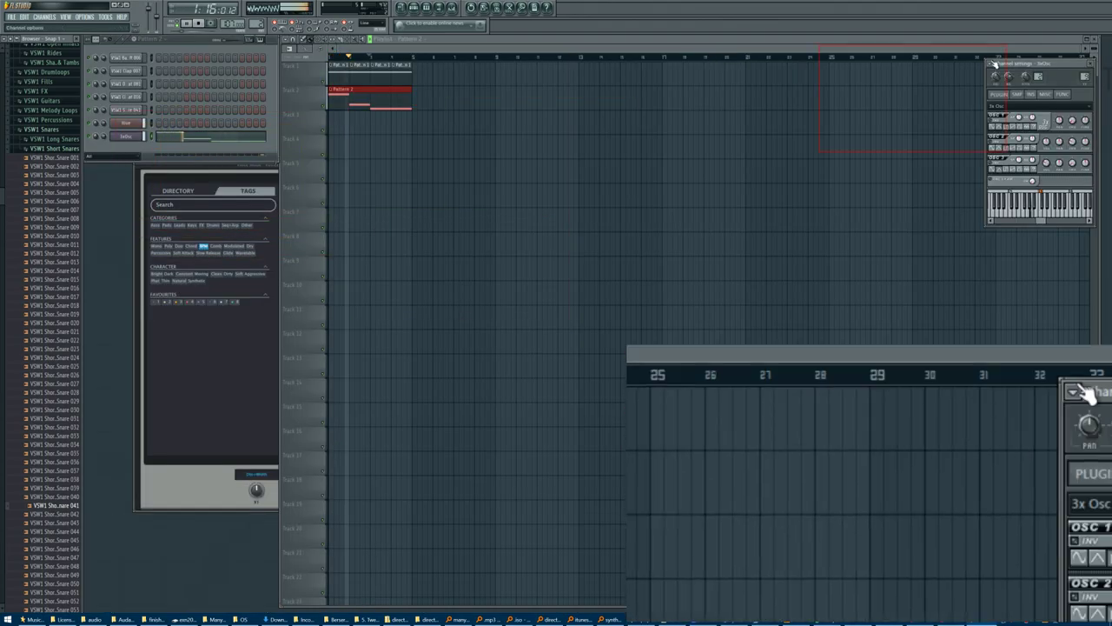
left_click(1085, 78)
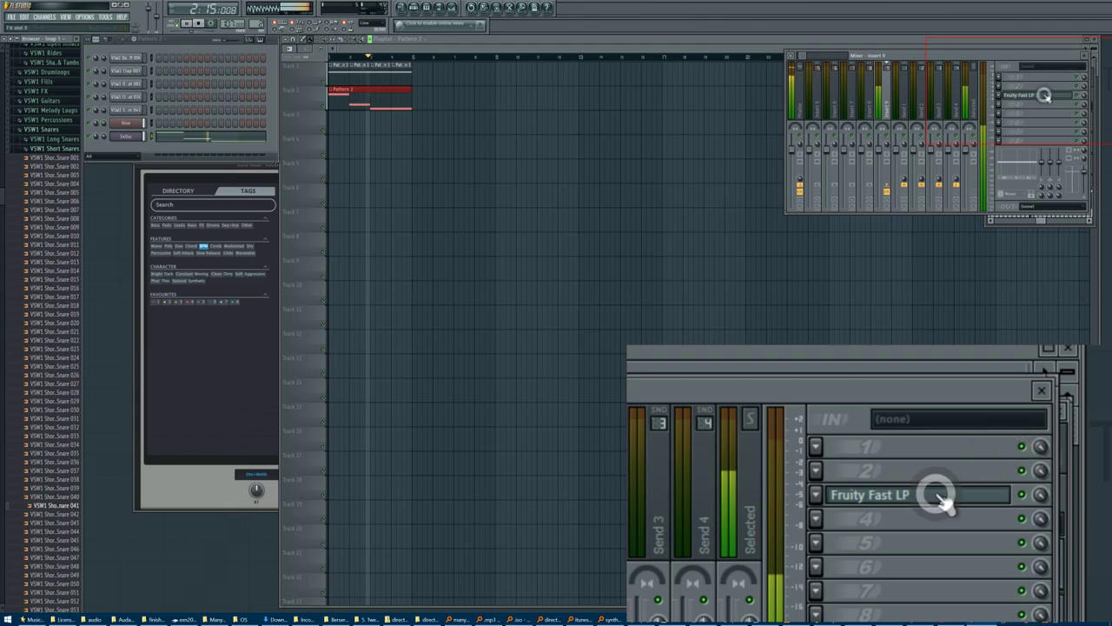
left_click(1043, 94)
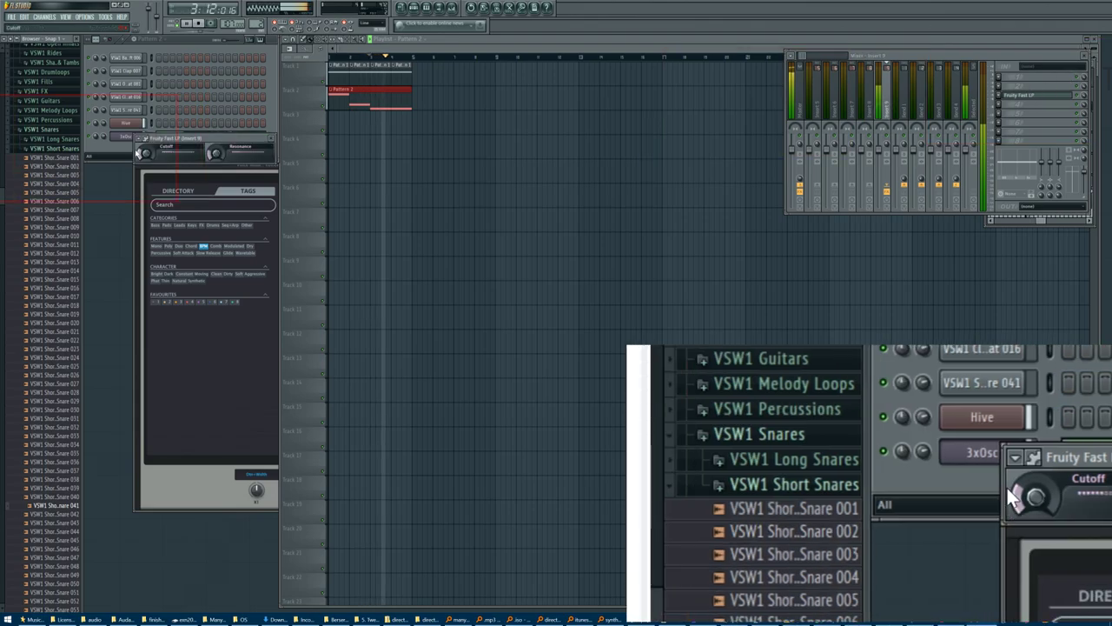
right_click(142, 147)
left_click(145, 164)
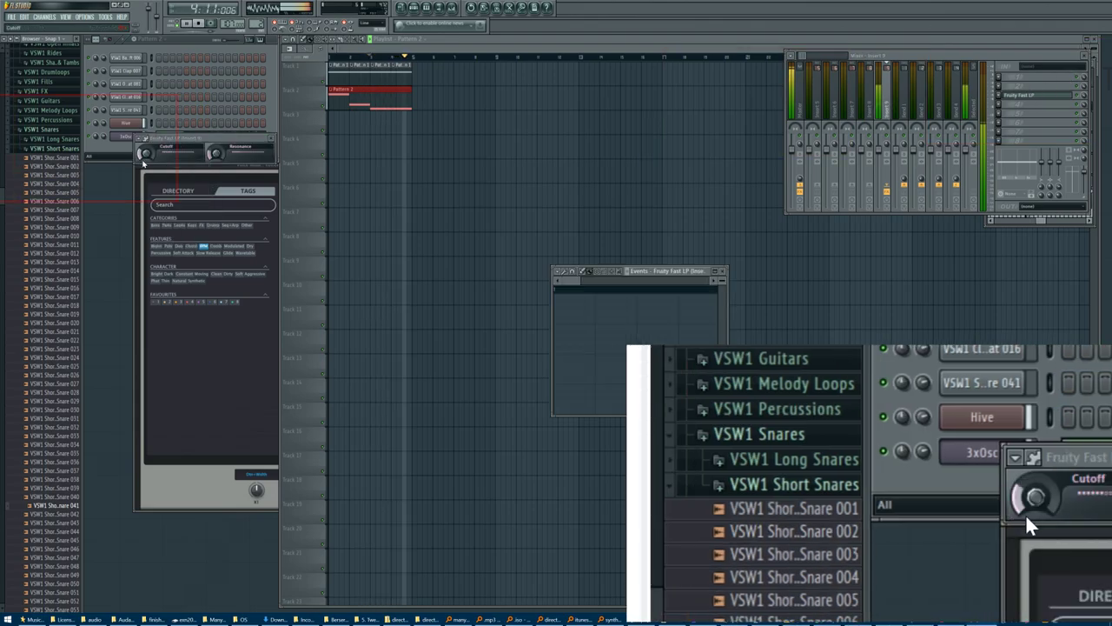
key("alt+o")
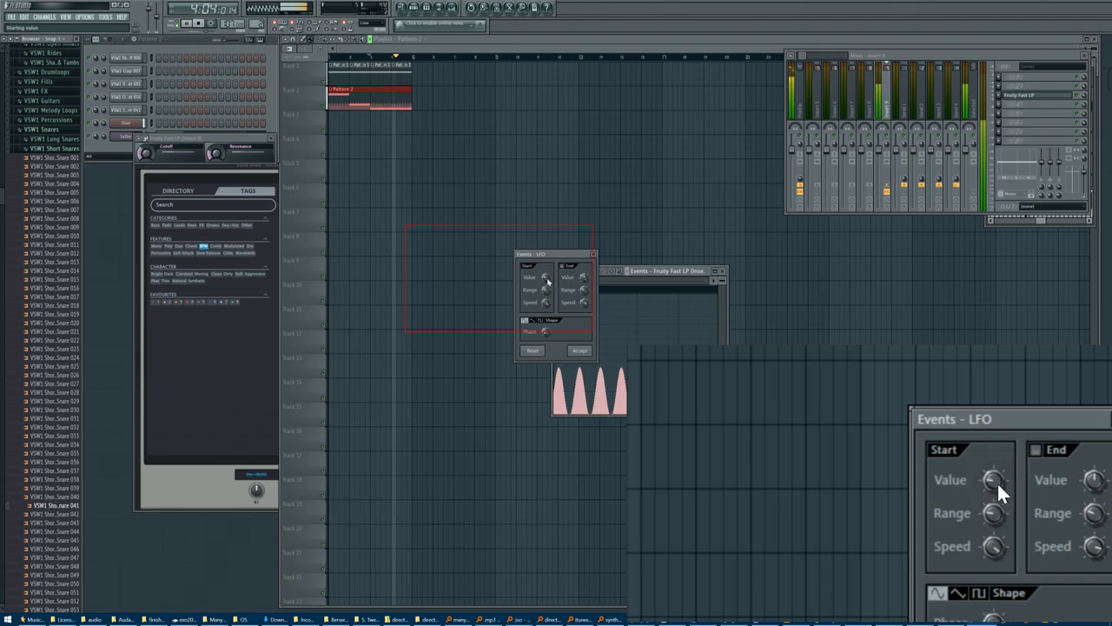
left_click(579, 350)
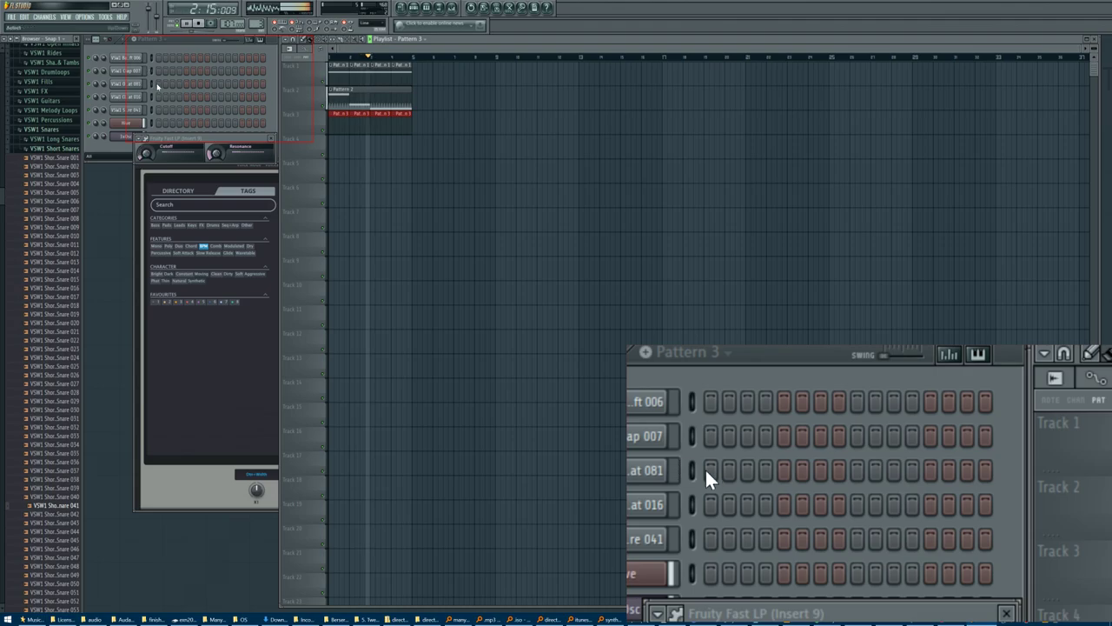
Step: In Pattern 3, fill the closed hi-hat every 2 steps, the snare on steps 5 and 13, and VSW1 Ba..ft 006 on steps 1, 4 and 12
right_click(141, 95)
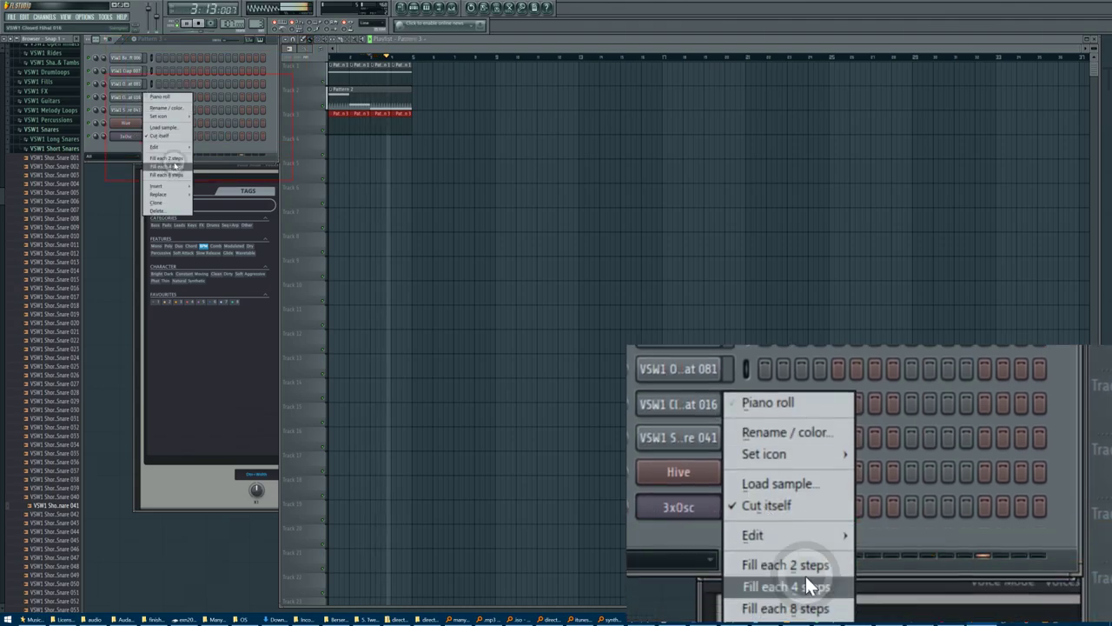
left_click(172, 154)
left_click(185, 111)
left_click(158, 57)
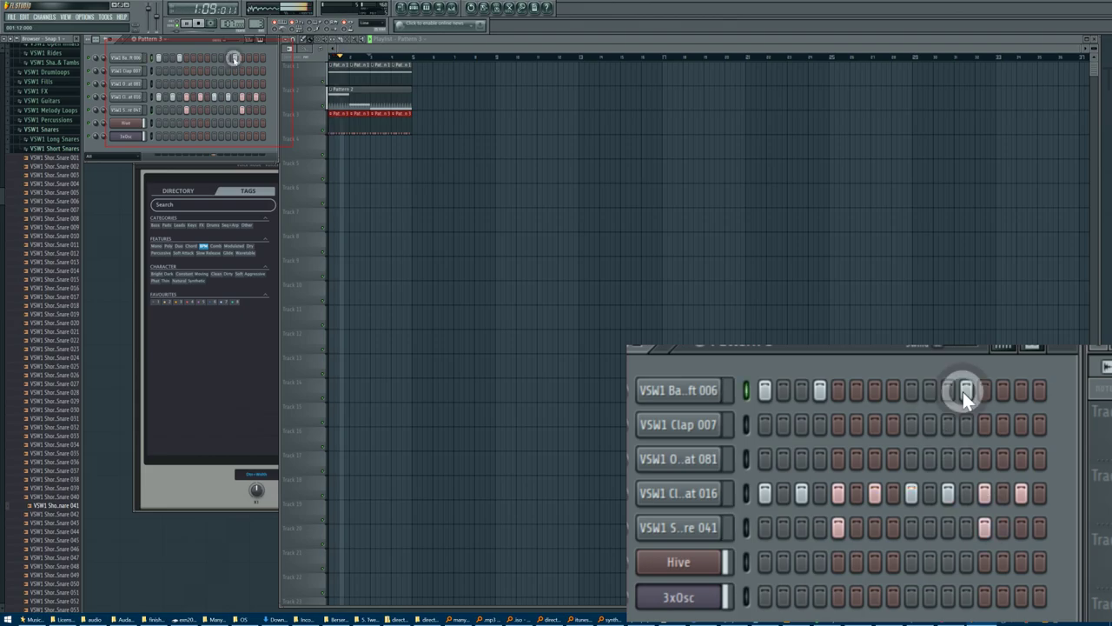
Step: Add a clap on step 13 and an open hat on step 15, and move the last closed hi-hat hit to step 14
left_click(255, 72)
left_click(255, 72)
left_click(241, 72)
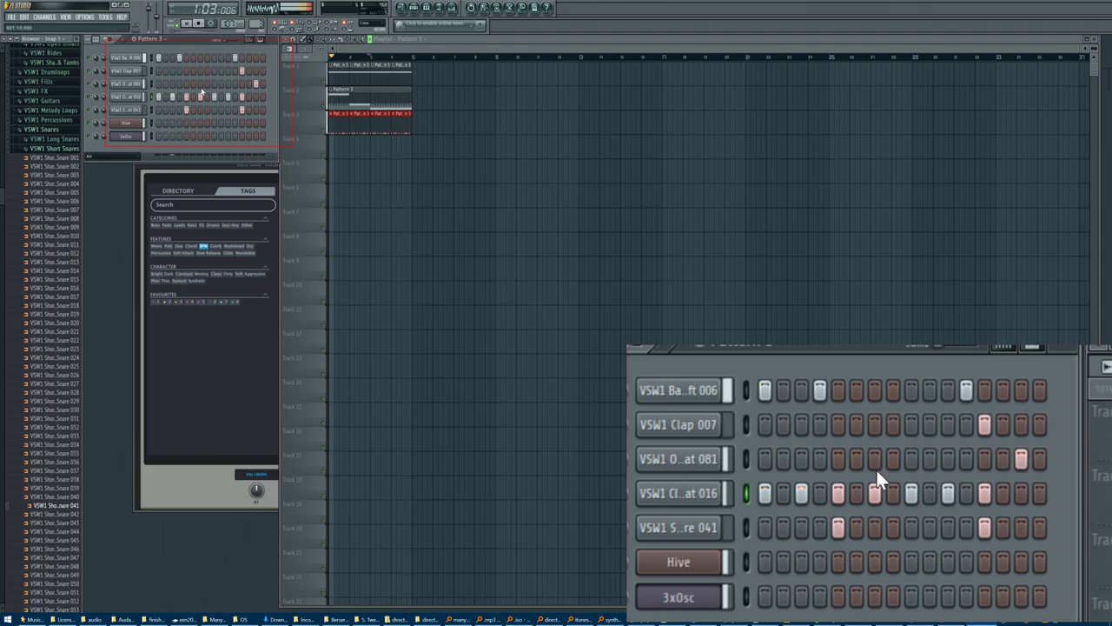
left_click(999, 494)
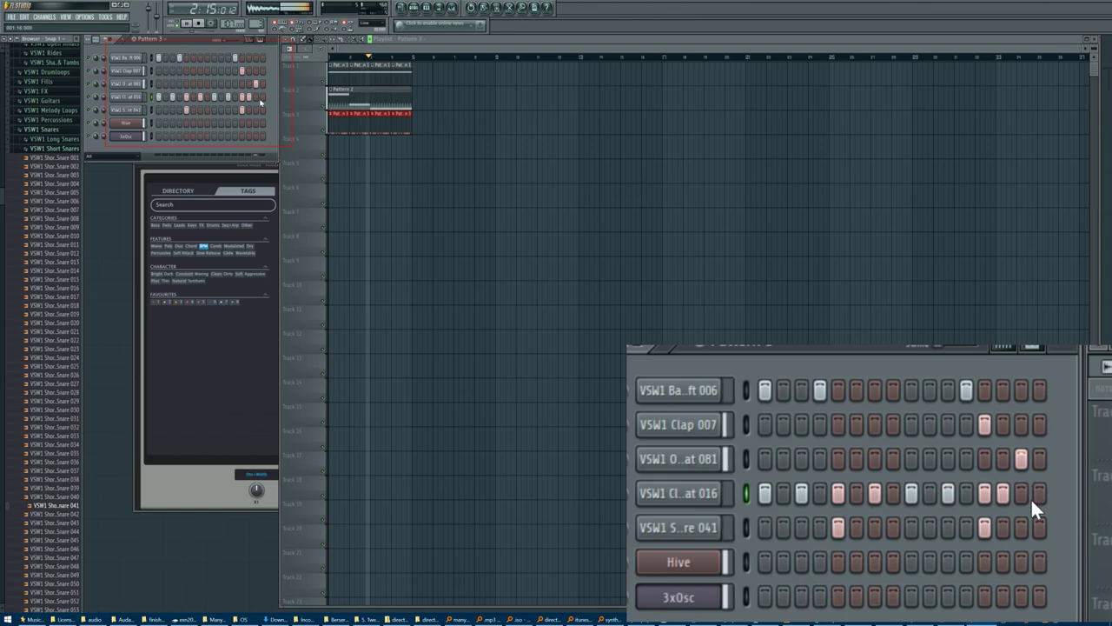
Step: Add a miniKORG channel and go through its presets to Unison Grunge
left_click(54, 17)
mouse_move(48, 25)
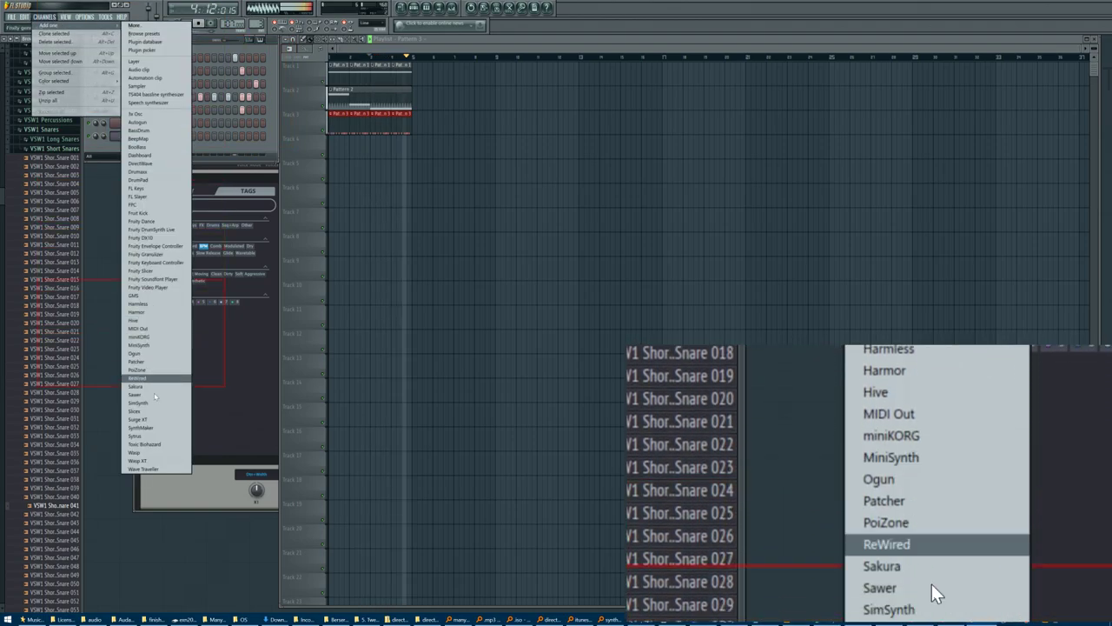
left_click(155, 335)
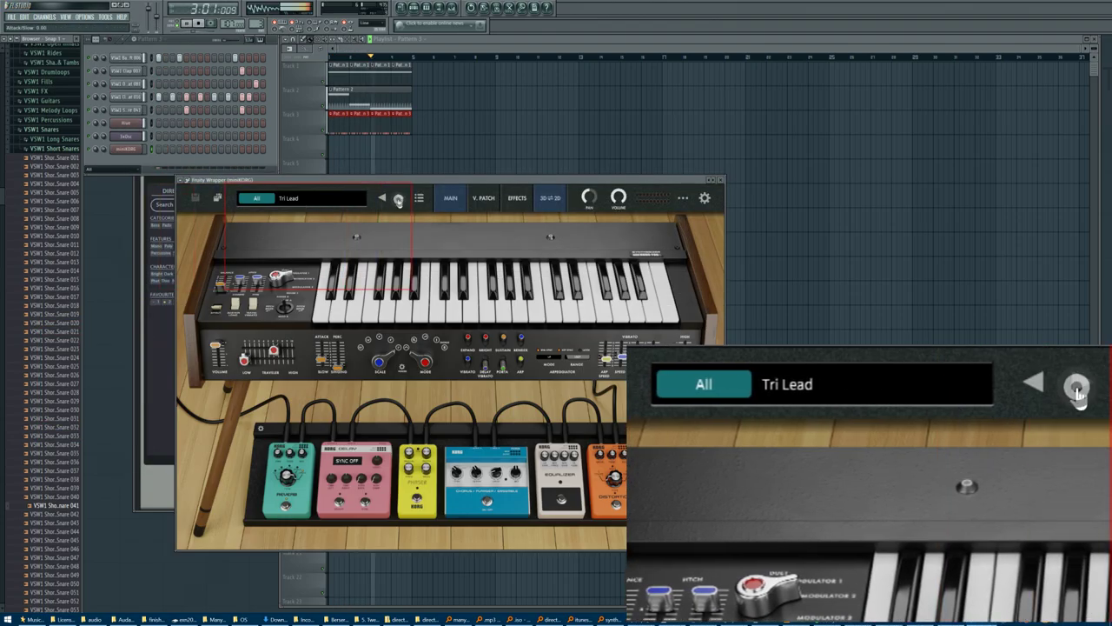
left_click(399, 198)
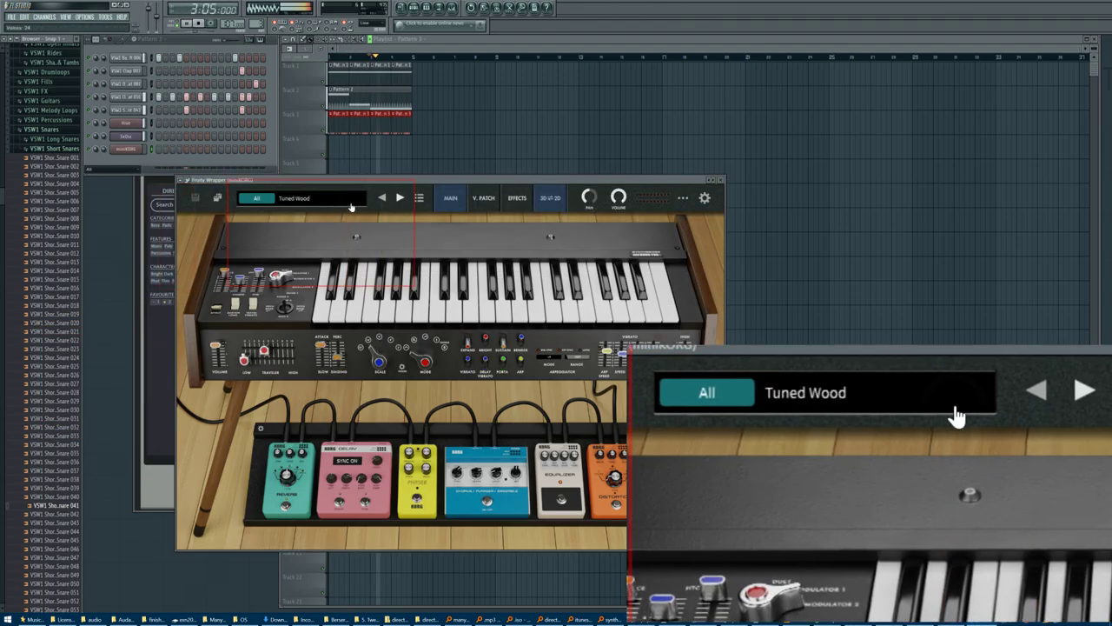
left_click(399, 198)
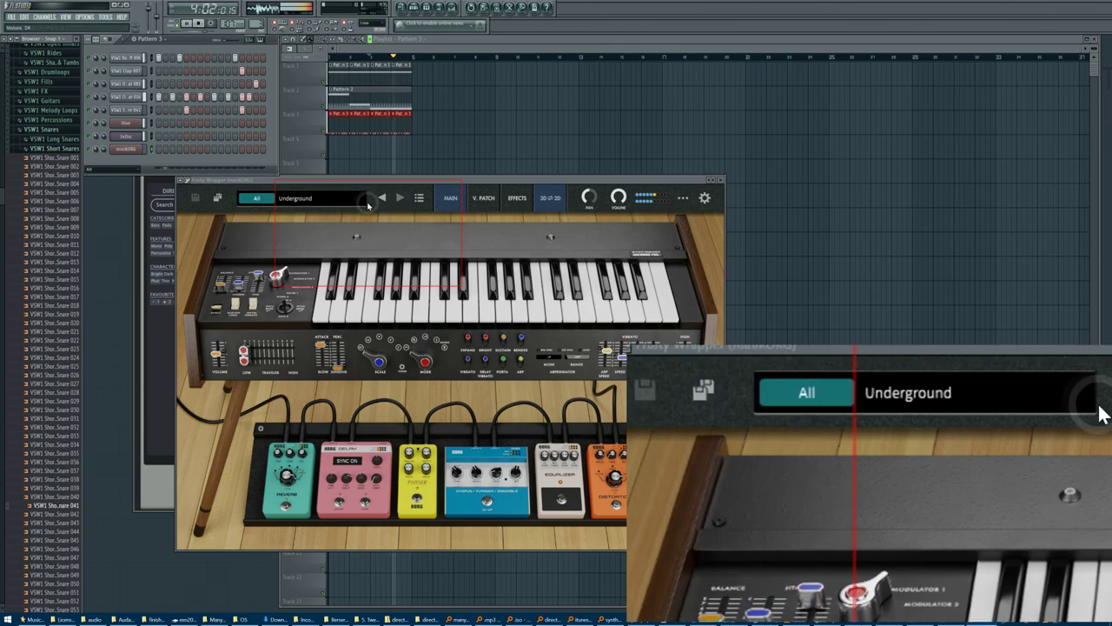
left_click(399, 198)
left_click(399, 198)
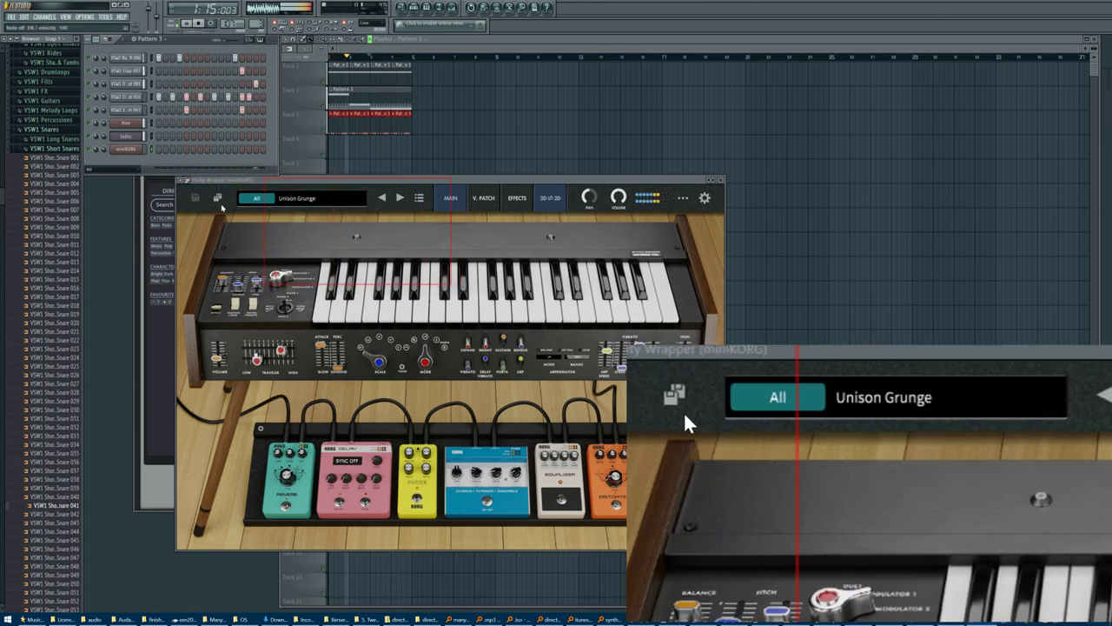
Step: Place Pattern 6 at the start of playlist Track 4 and switch the miniKORG preset to Unstabler
left_click_drag(259, 24, 259, 17)
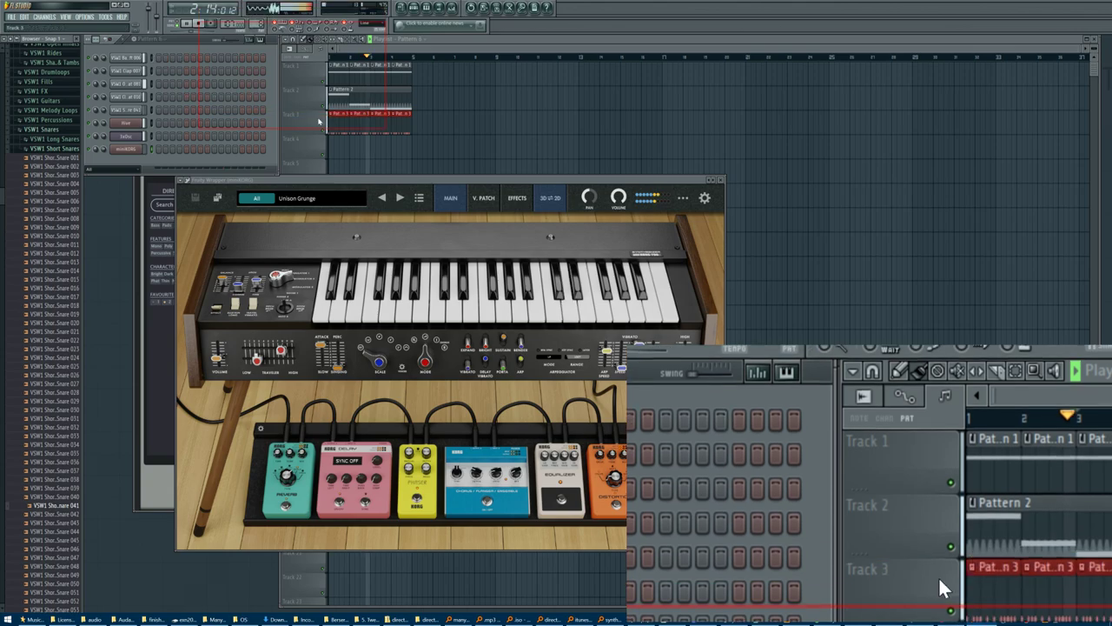
left_click(331, 142)
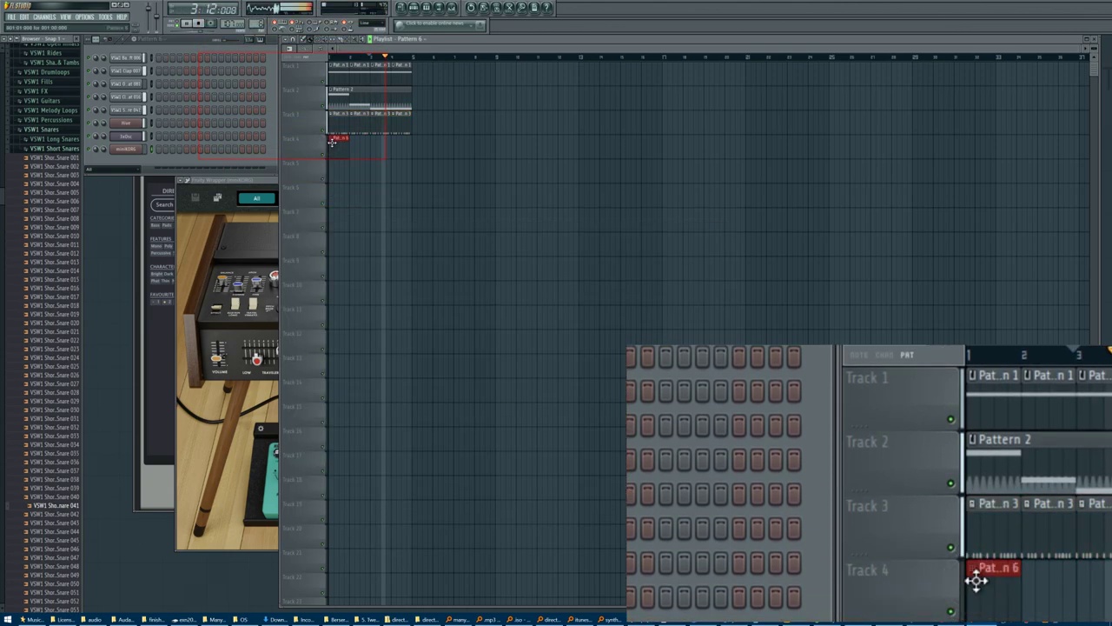
left_click(116, 150)
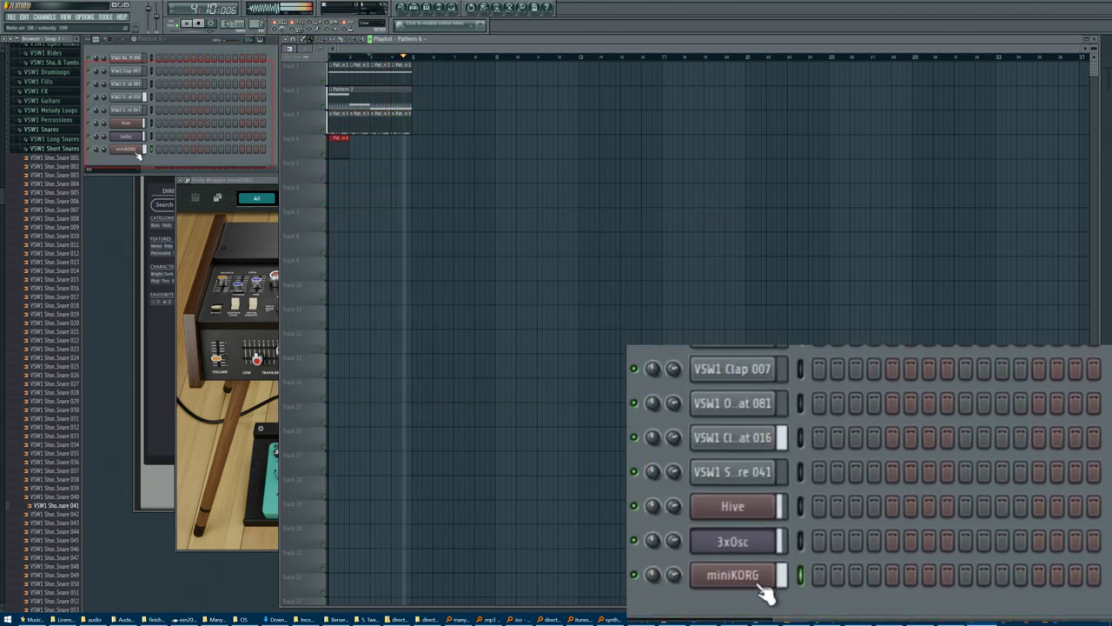
left_click(130, 150)
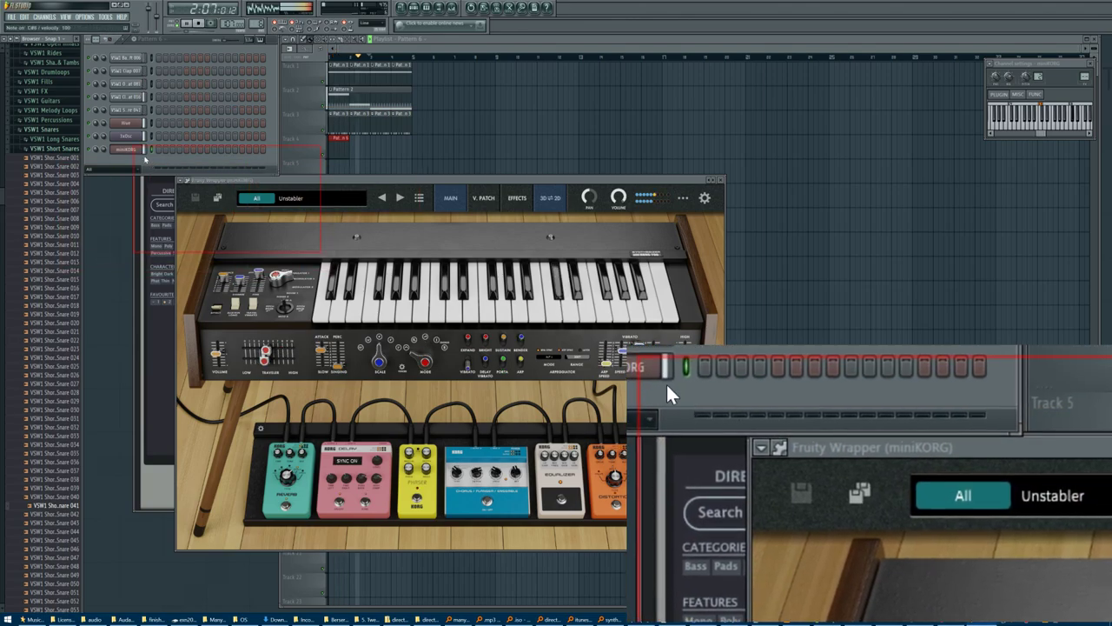
Step: In the miniKORG piano roll, place three consecutive one-bar notes stepping down in pitch across bars 1 to 3
right_click(138, 148)
left_click(150, 152)
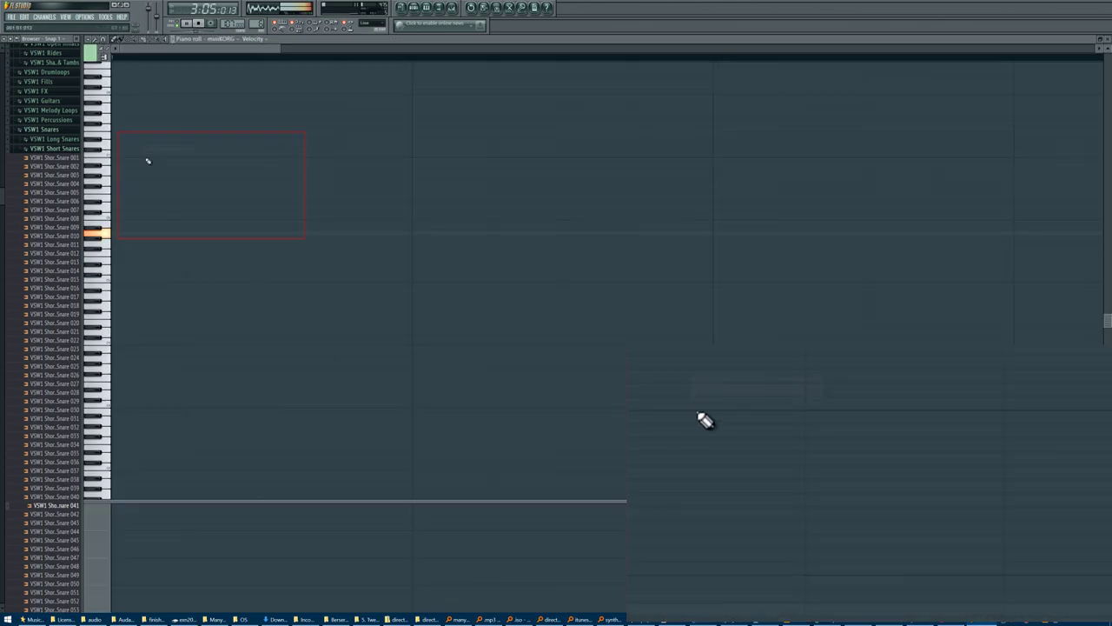
left_click(128, 144)
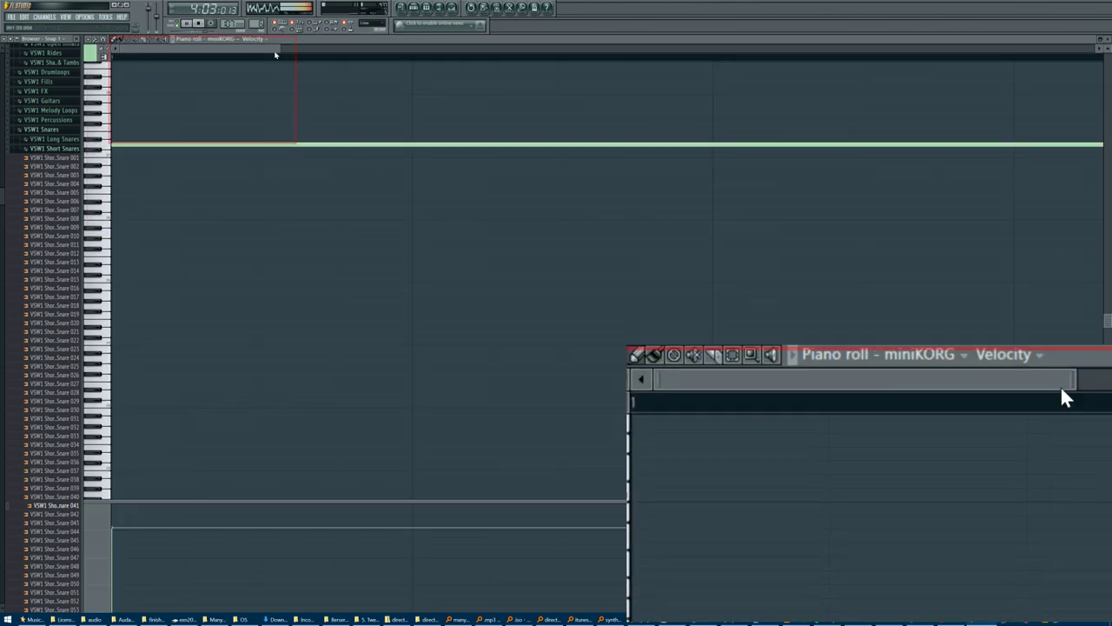
left_click_drag(426, 49, 752, 49)
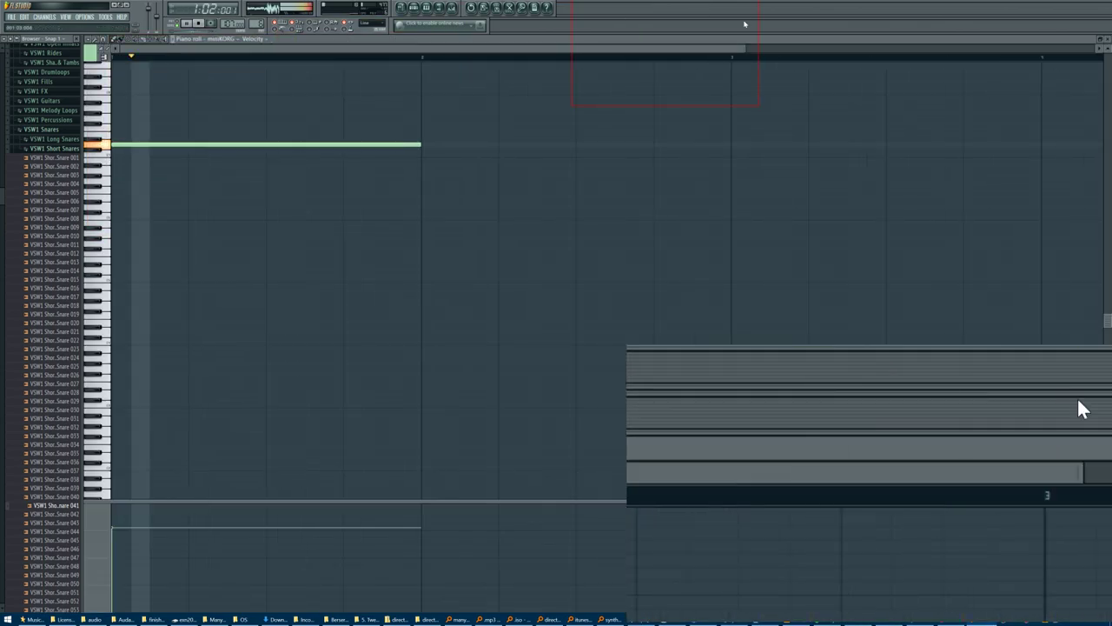
left_click(422, 149)
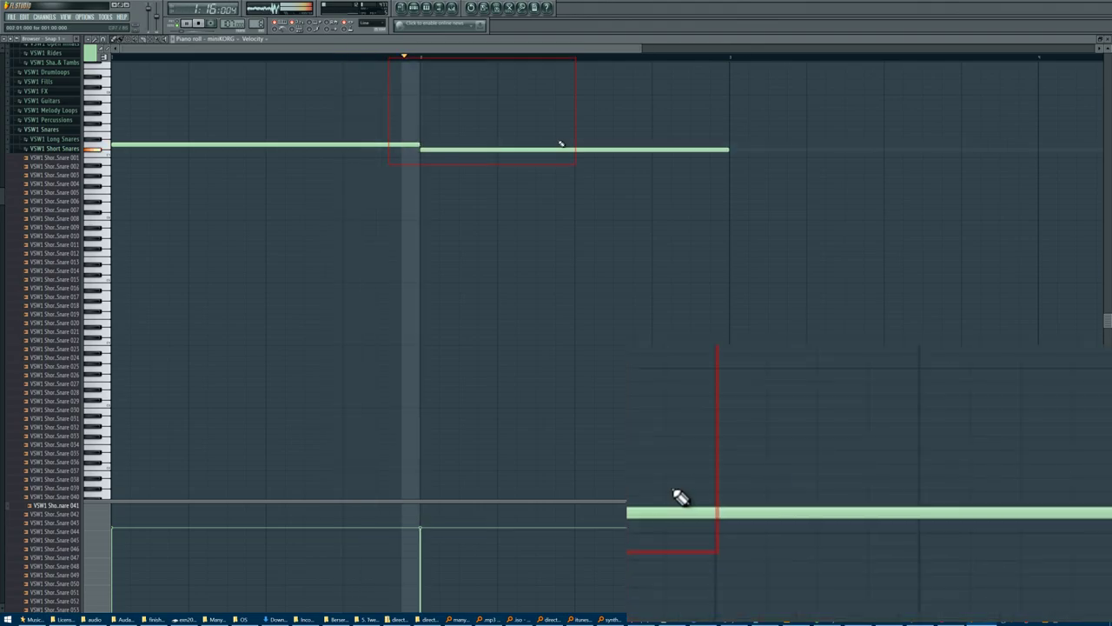
left_click(732, 176)
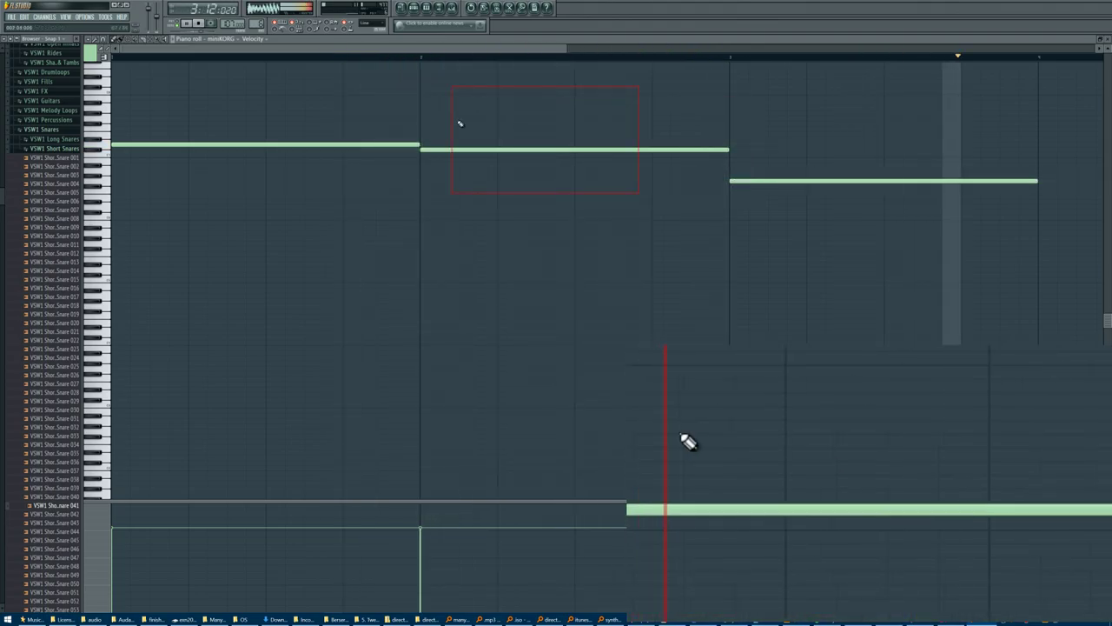
Step: Lower the three miniKORG notes together, raise the bar 3 note by one semitone, and add a slightly higher one-bar note in bar 4
key("ctrl+a")
left_click_drag(250, 145, 216, 243)
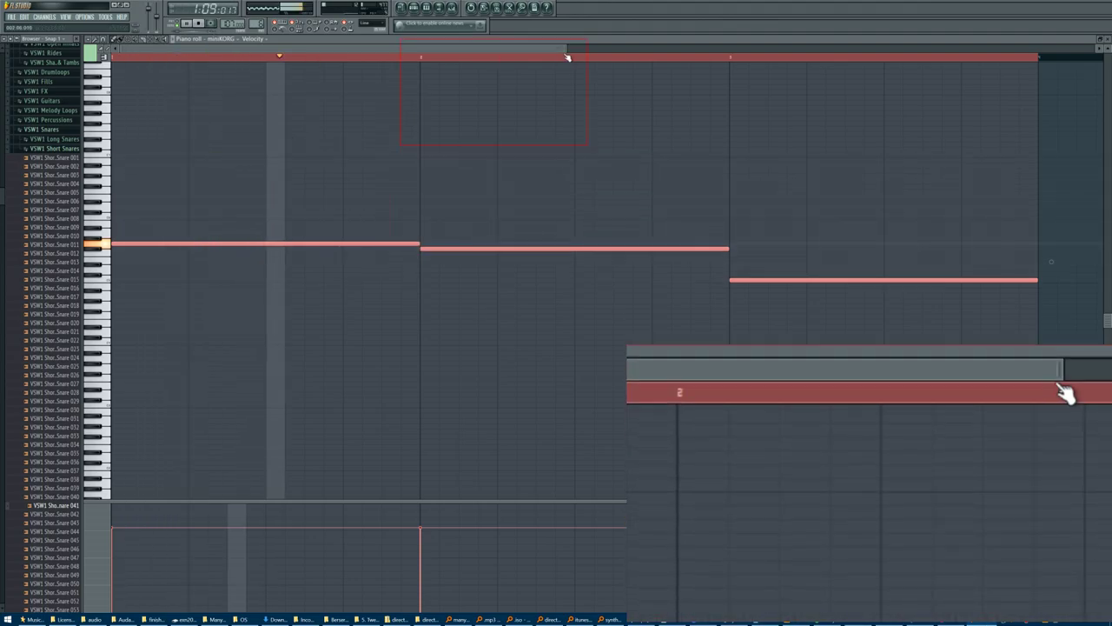
left_click_drag(566, 45, 776, 40)
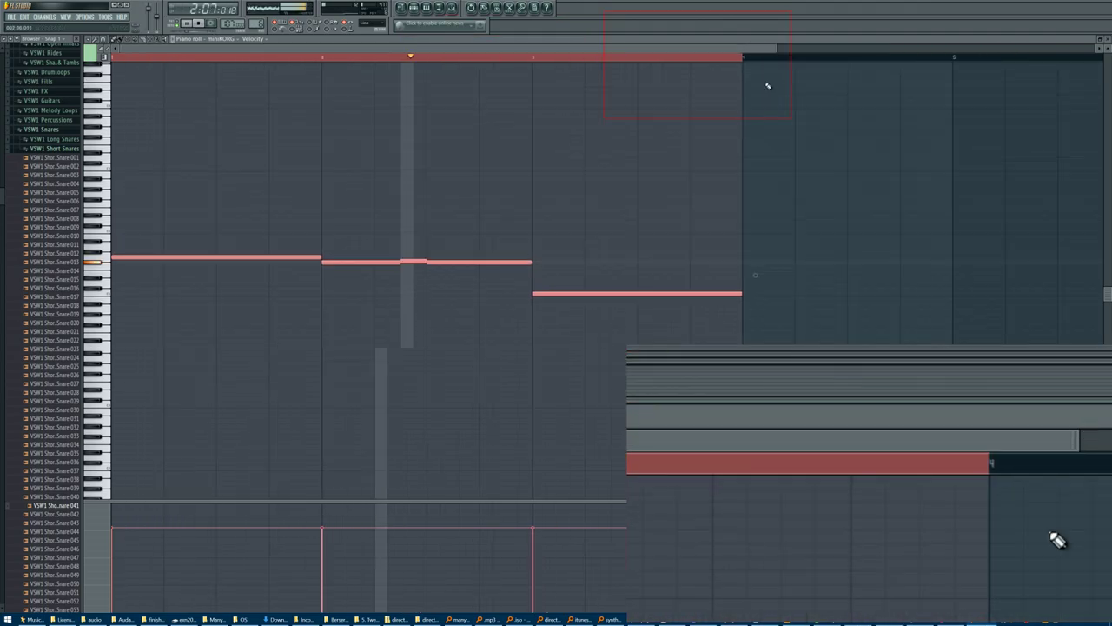
scroll(728, 112, "up", 1)
key("ctrl+d")
scroll(591, 304, "up", 1)
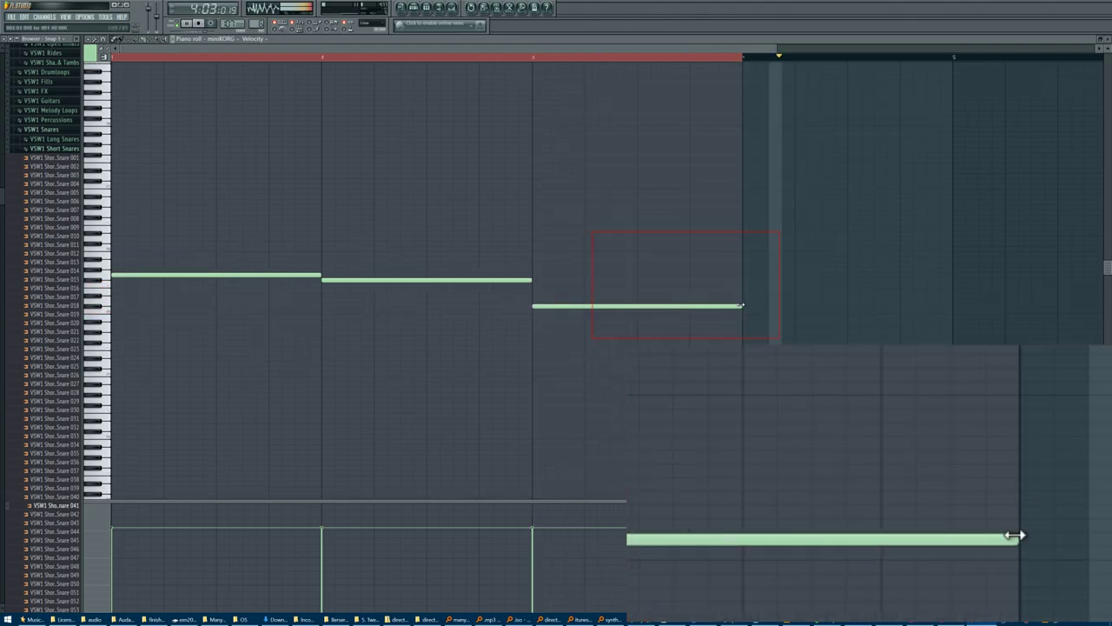
left_click_drag(745, 303, 745, 308)
Step: Add a higher note at the middle of bar 2 and trim it and the original bar 2 note to half a bar each
left_click(150, 40)
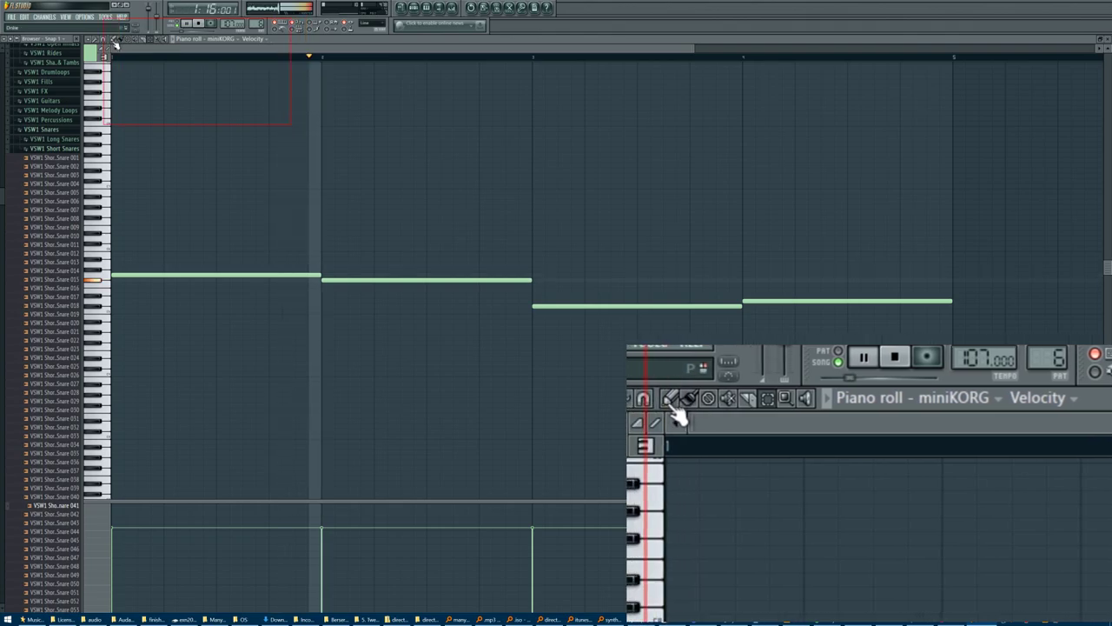
left_click(434, 240)
left_click_drag(451, 239, 423, 266)
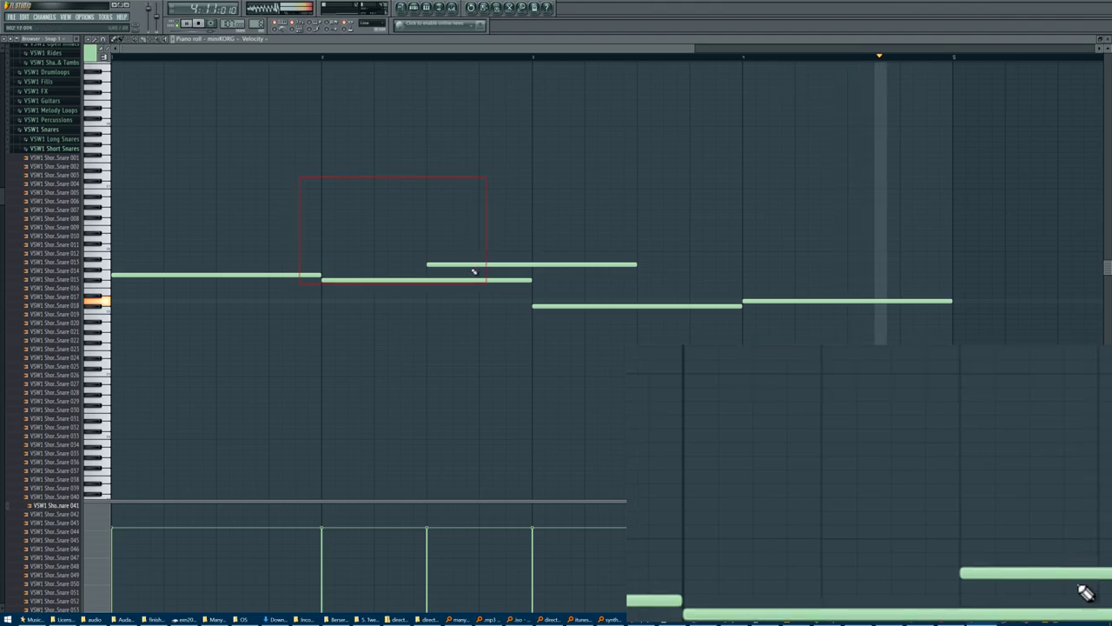
scroll(473, 272, "down", 1)
left_click_drag(530, 264, 426, 279)
left_click_drag(637, 250, 529, 268)
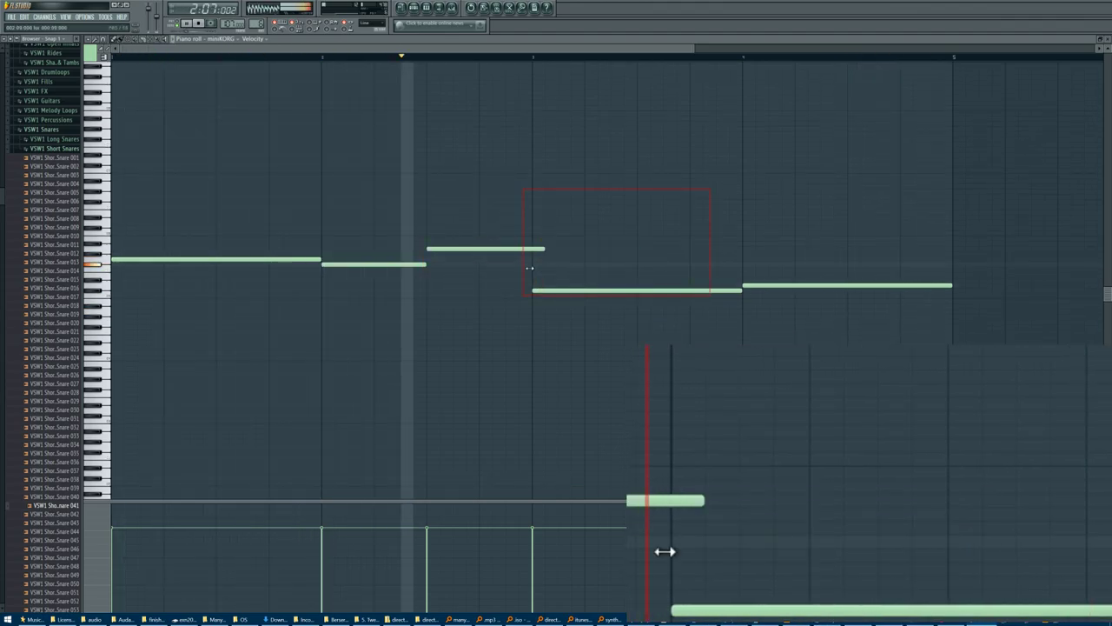
left_click_drag(736, 290, 742, 289)
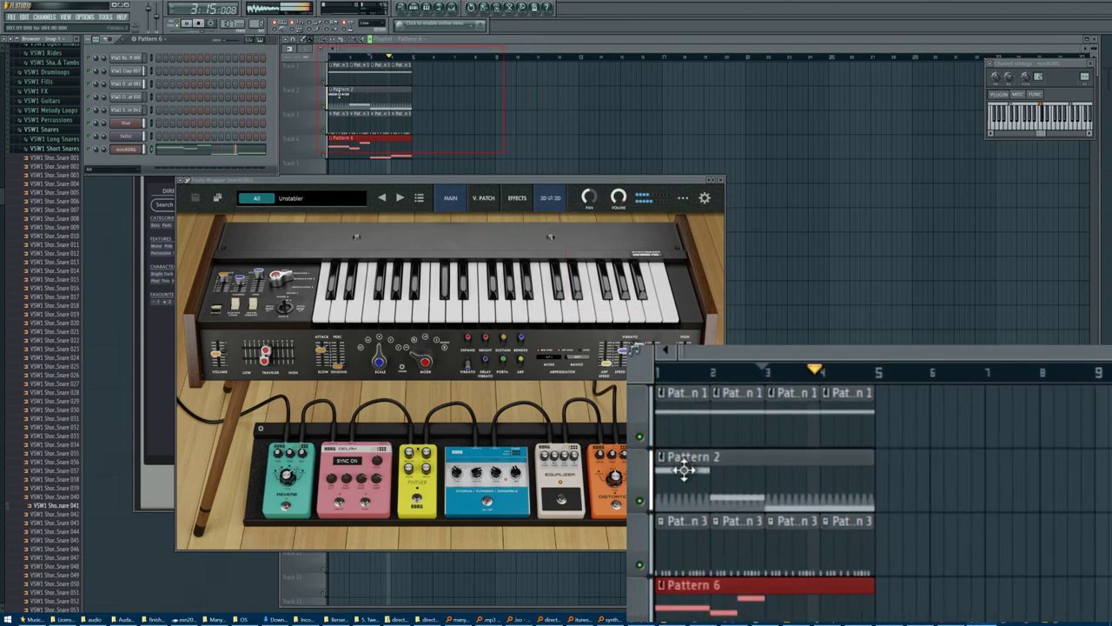
Step: In Pattern 2, open the Fruity Fast LP on the 3xOsc mixer track and edit the events of its resonance
left_click(338, 94)
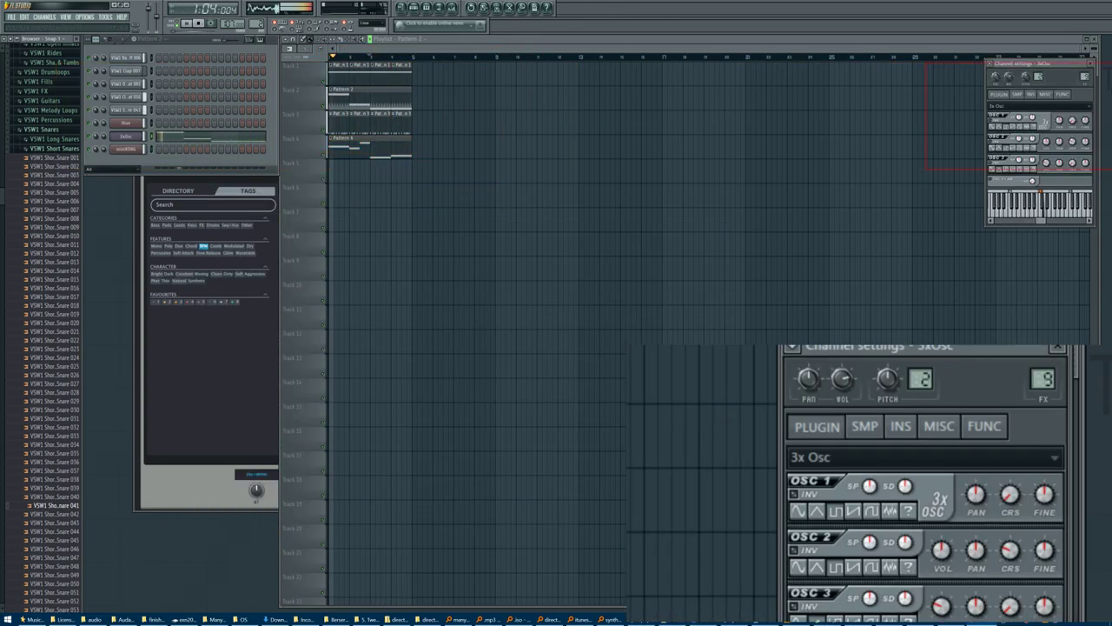
double_click(1086, 78)
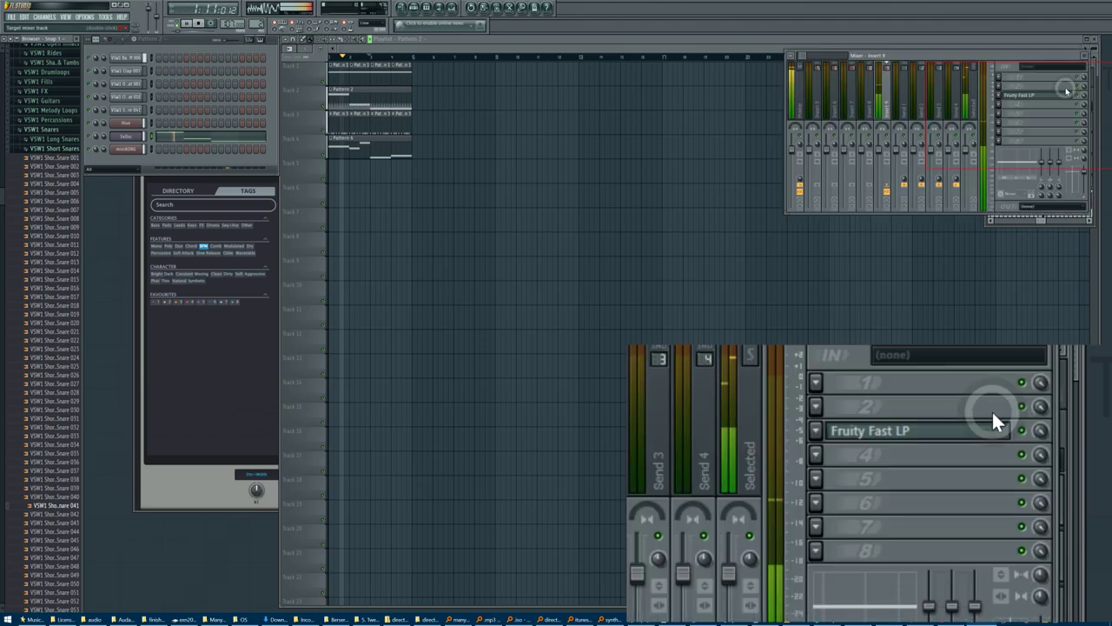
left_click(1035, 94)
right_click(222, 155)
left_click(239, 169)
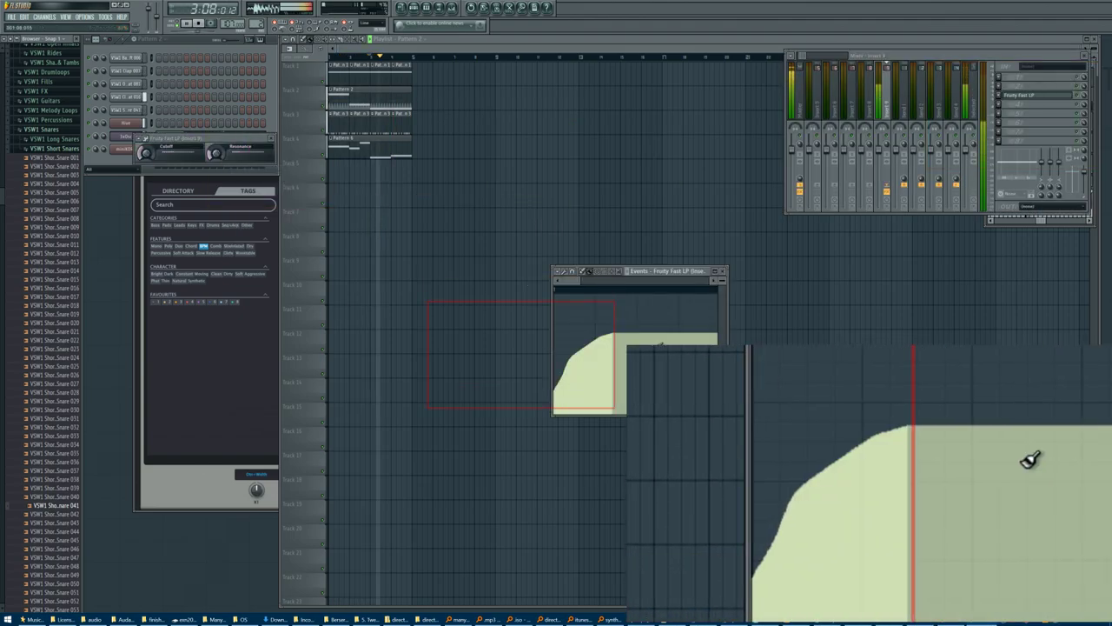
Step: Draw rising and falling resonance curves by hand across the first four bars of the event editor
left_click_drag(582, 282, 705, 282)
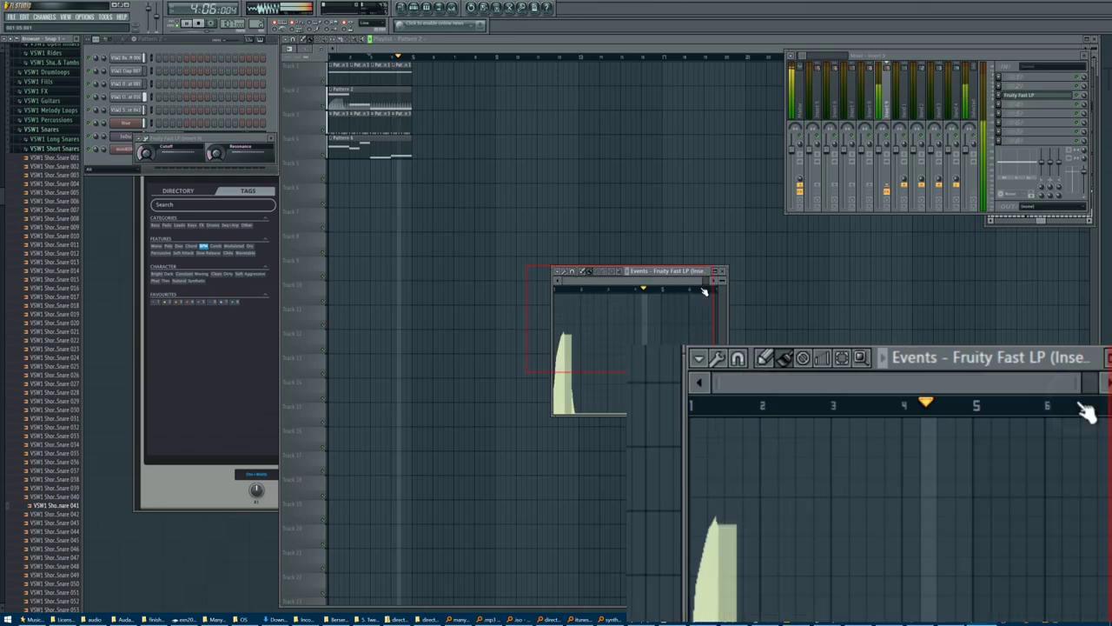
left_click_drag(574, 411, 597, 311)
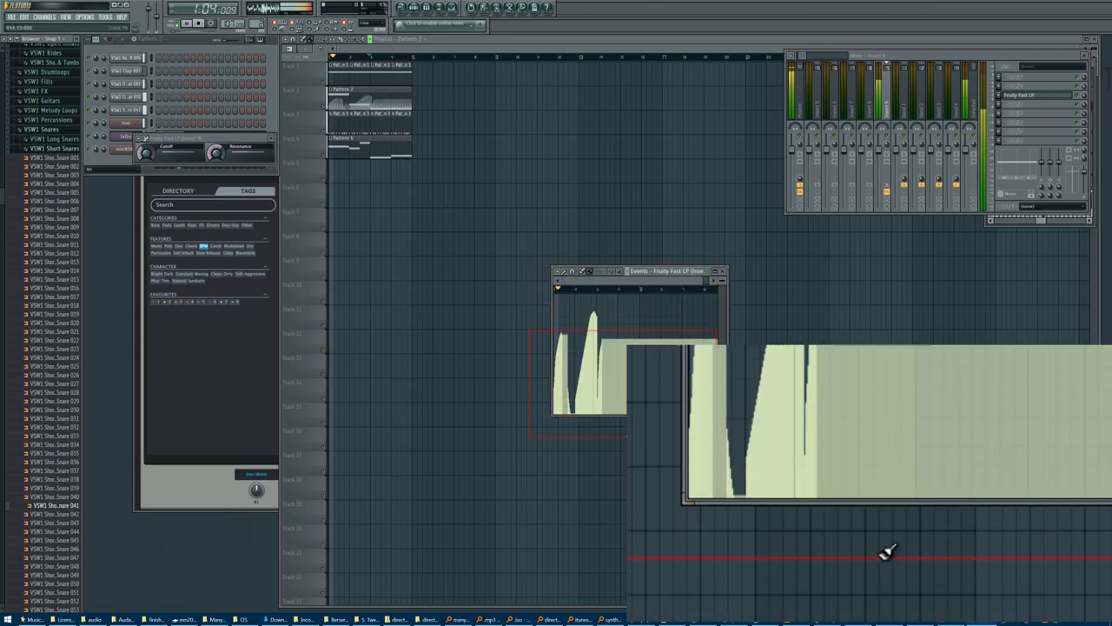
left_click_drag(597, 382, 624, 425)
mouse_move(611, 388)
left_mouse_down()
mouse_move(623, 333)
mouse_move(646, 417)
left_mouse_up()
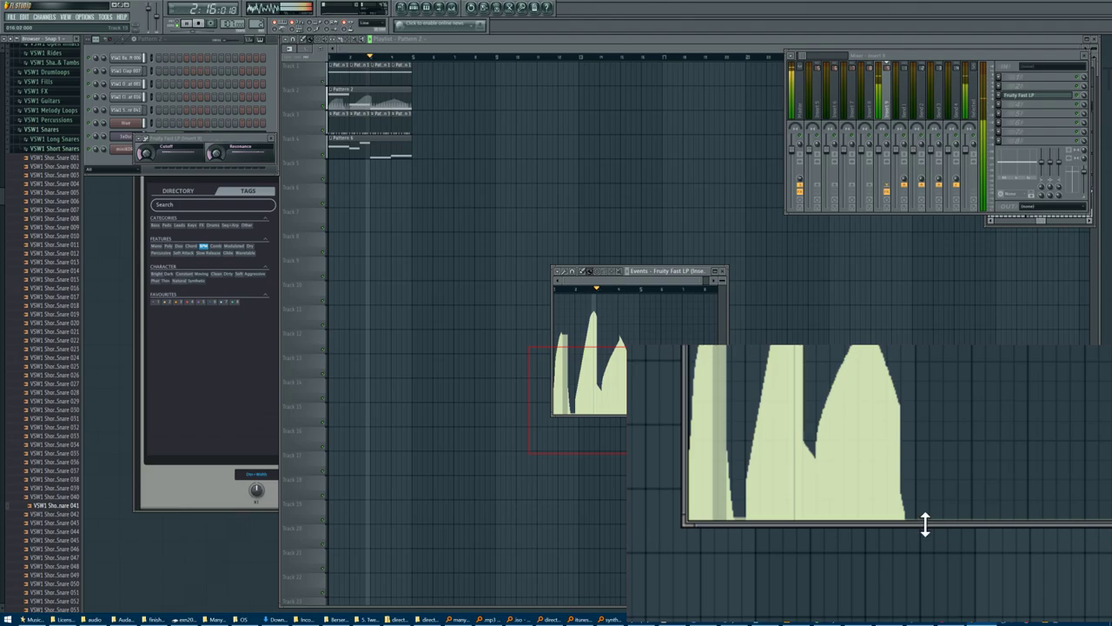
Step: Replace the resonance events with an LFO curve, adjusting its starting value and range, and accept it
key("alt+o")
right_click(547, 304)
left_click(555, 316)
mouse_move(546, 291)
left_mouse_down()
mouse_move(546, 229)
mouse_move(544, 306)
left_mouse_up()
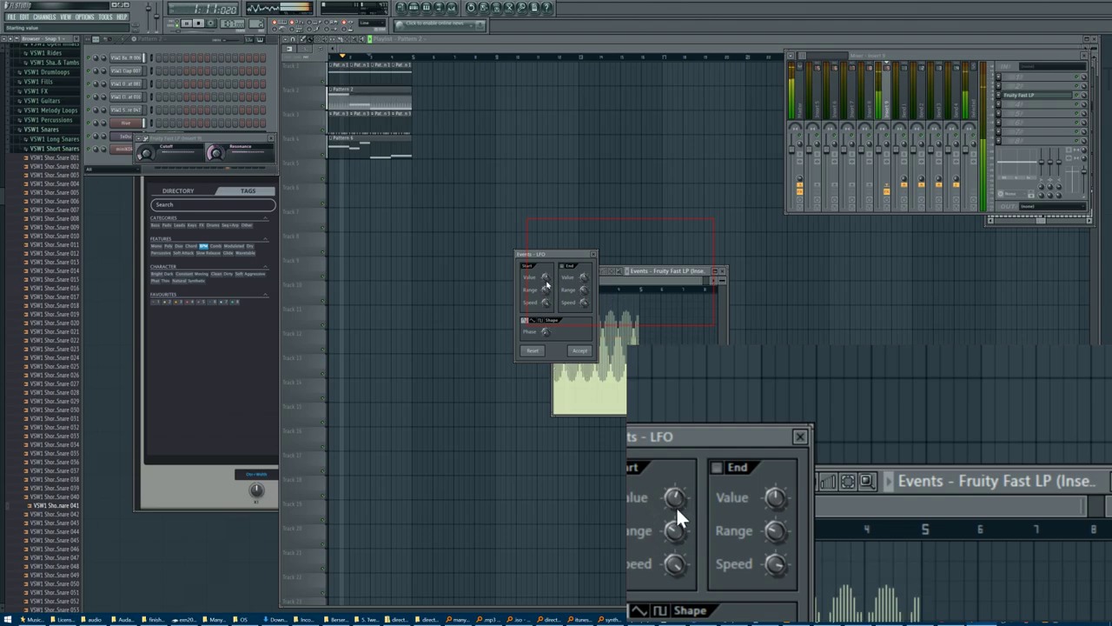
left_click(579, 350)
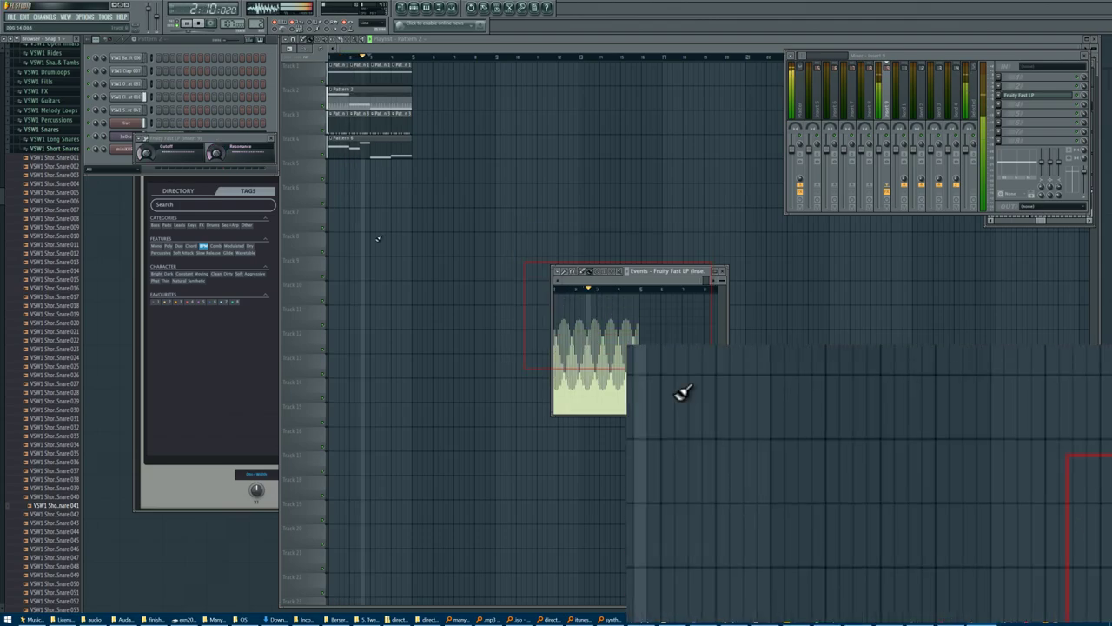
Step: Save the project as pop d and start a new project
key("ctrl+shift+s")
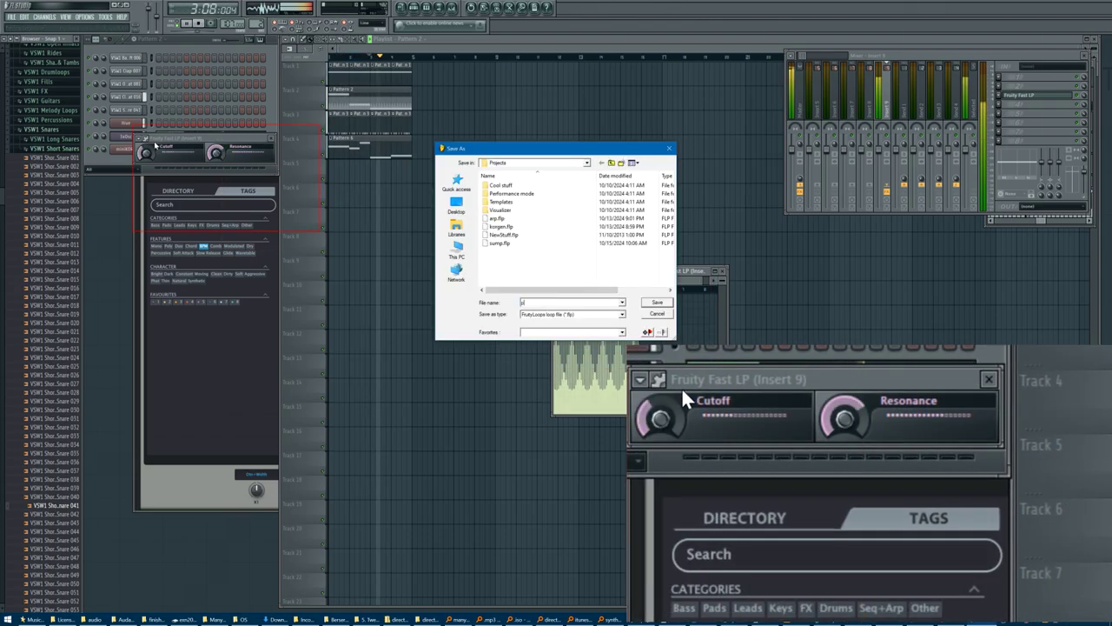
type("pop d")
key("Return")
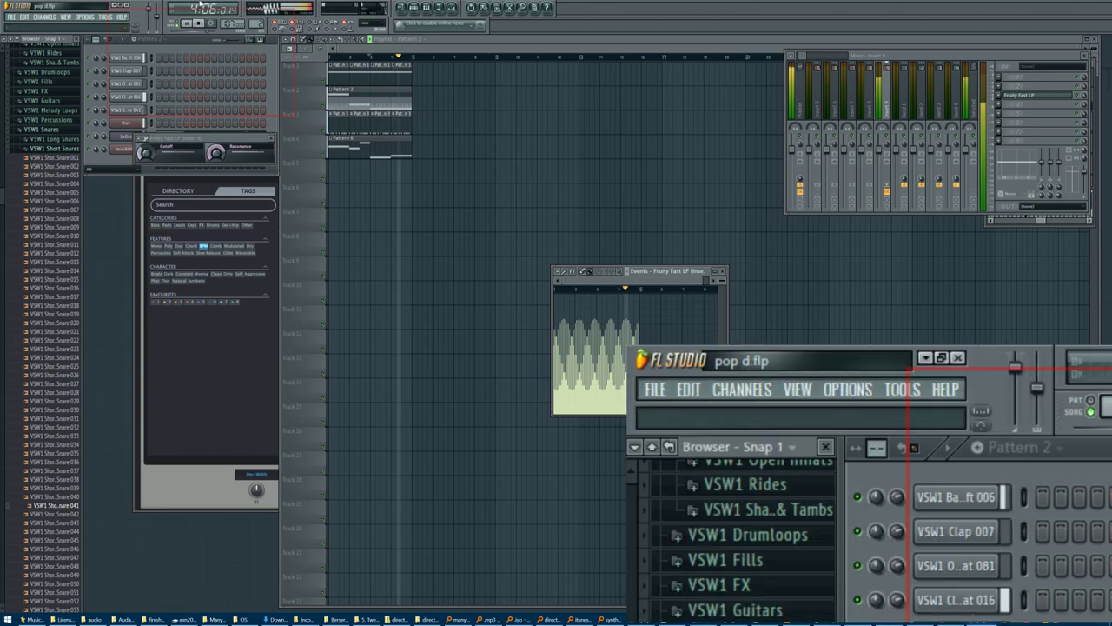
left_click(15, 15)
left_click(19, 26)
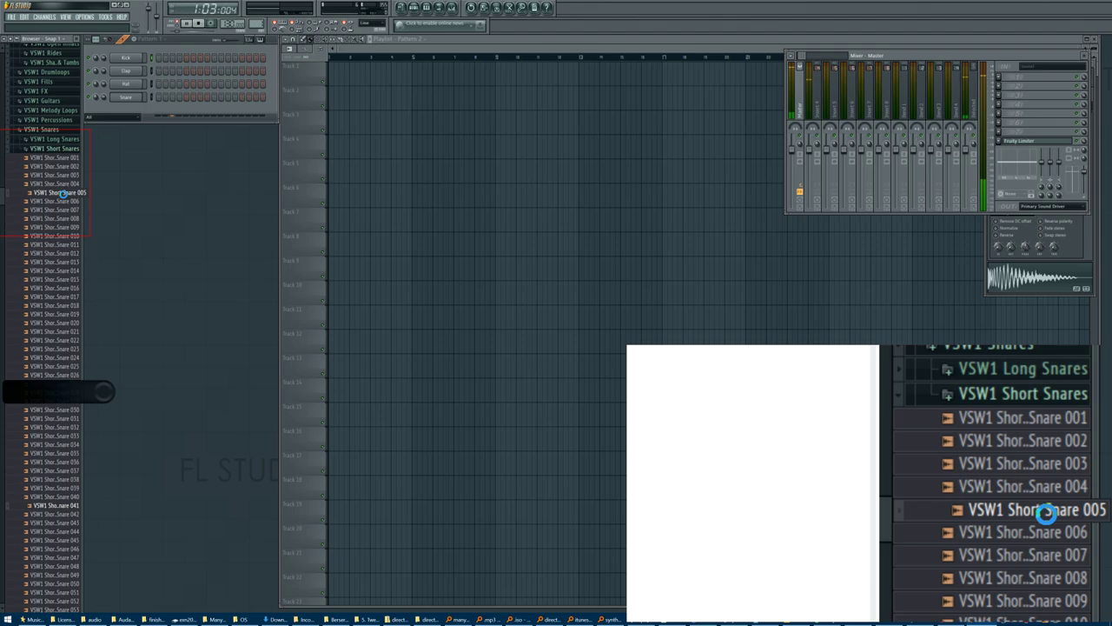
Step: Look through the VSW1 Percussions samples and load VSW1 Short Snare 005 into the Snare channel
left_click(62, 120)
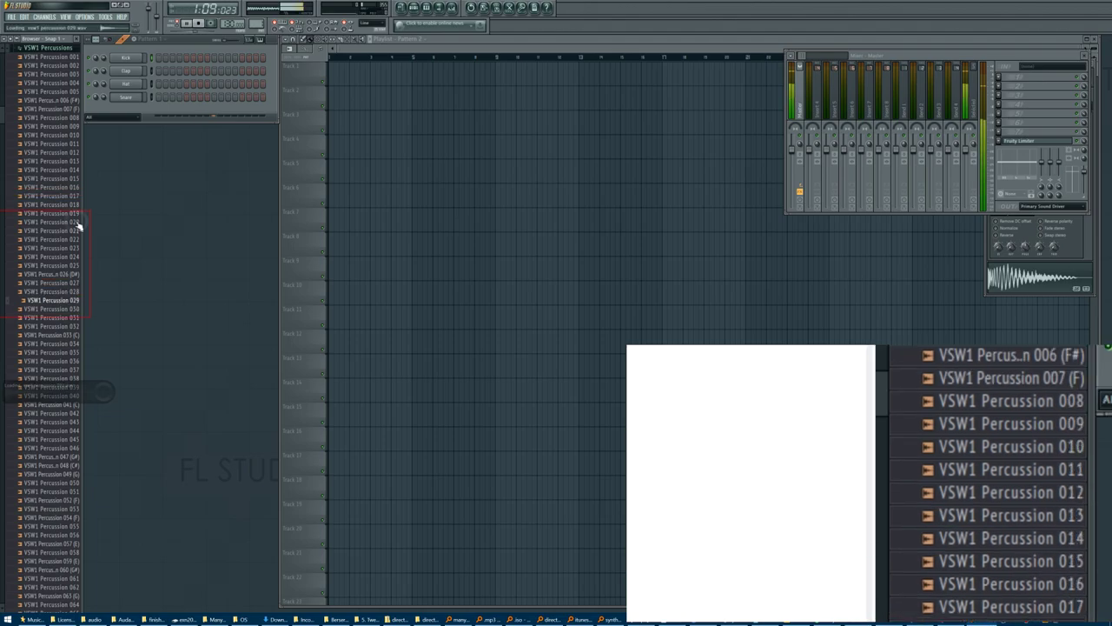
scroll(54, 83, "up", 2)
left_click(60, 102)
left_click(54, 128)
left_click_drag(60, 173, 130, 102)
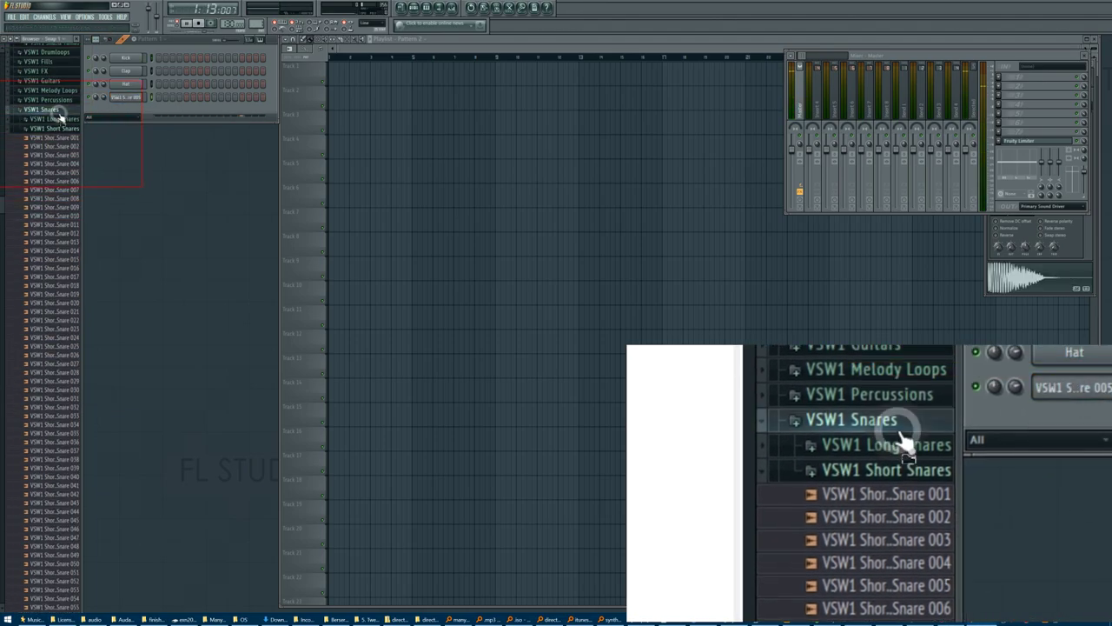
Step: Audition the VSW1 bassdrum samples and load VSW1 Bassdrum Hard 058 into the Kick channel
left_click(57, 110)
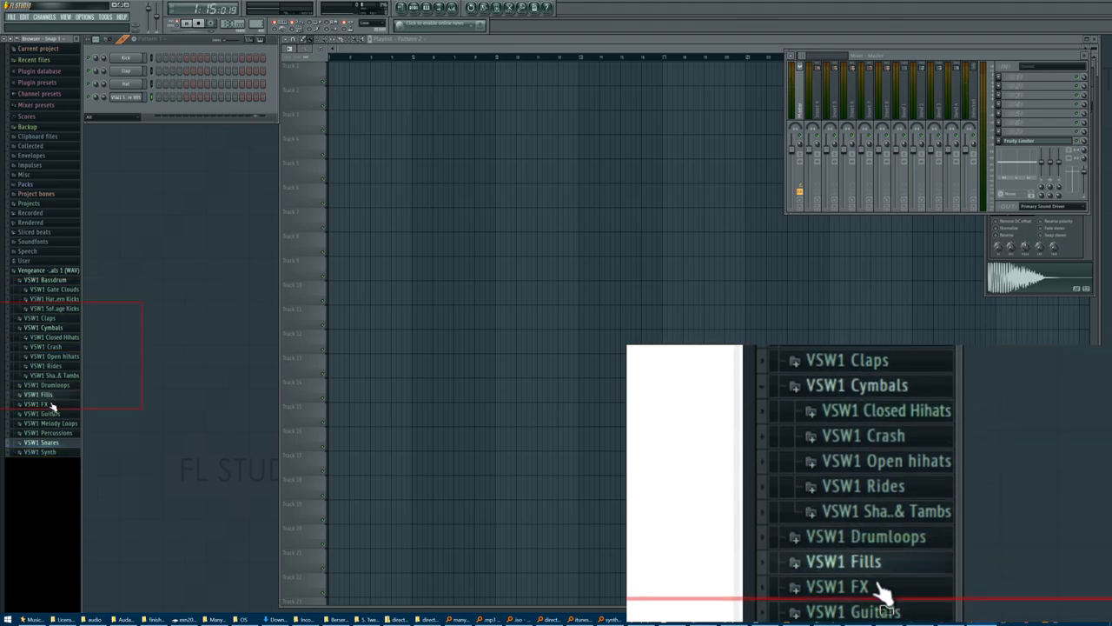
left_click(68, 289)
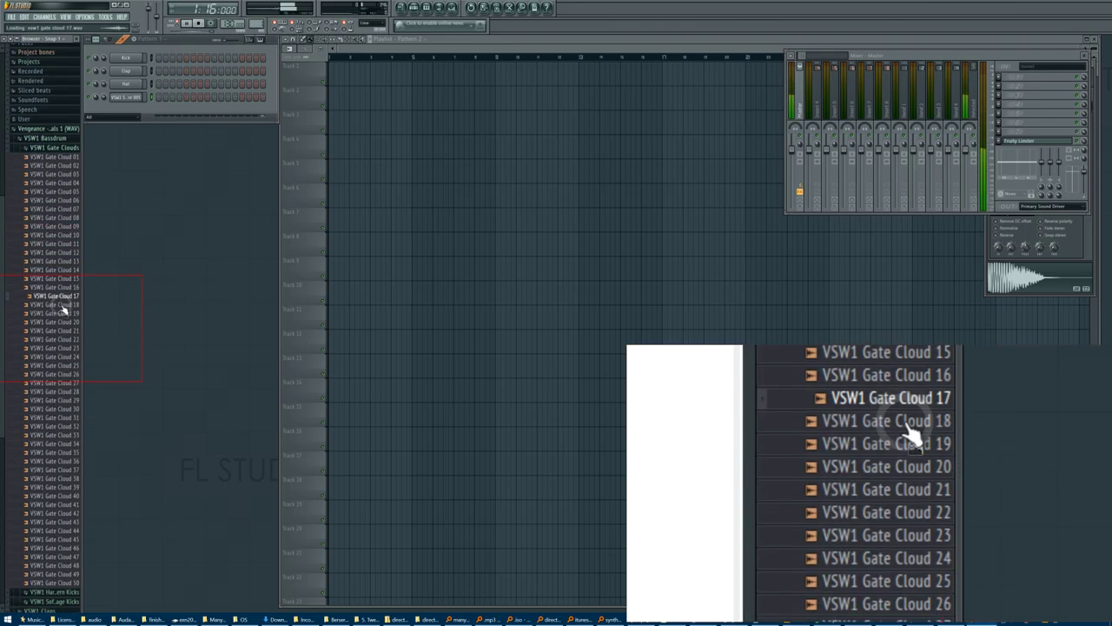
left_click(53, 591)
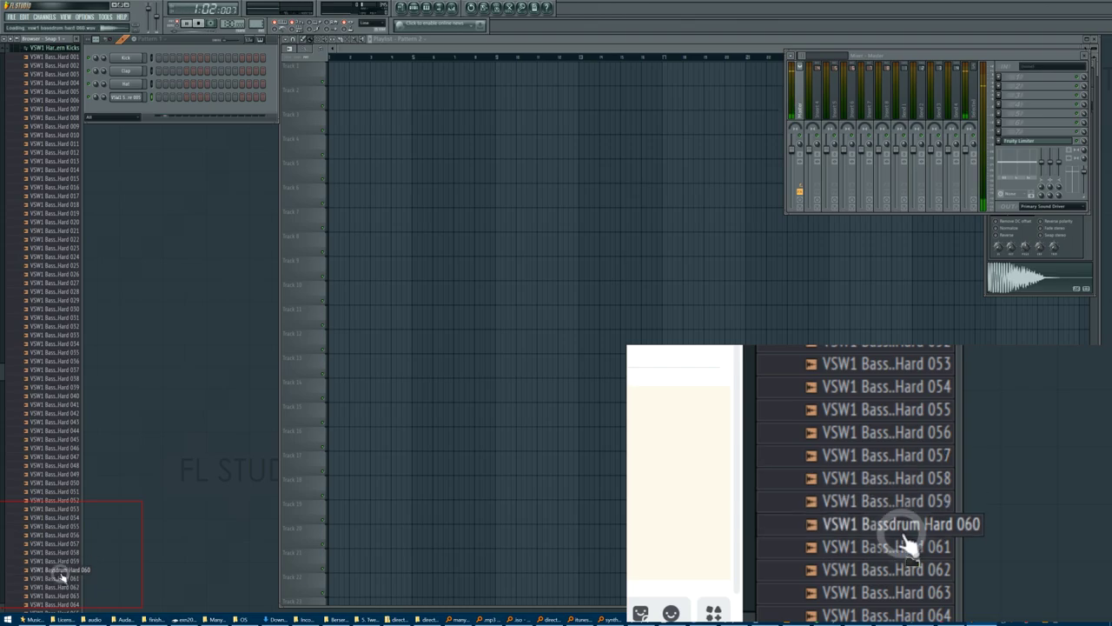
scroll(67, 469, "up", 4)
scroll(61, 492, "down", 9)
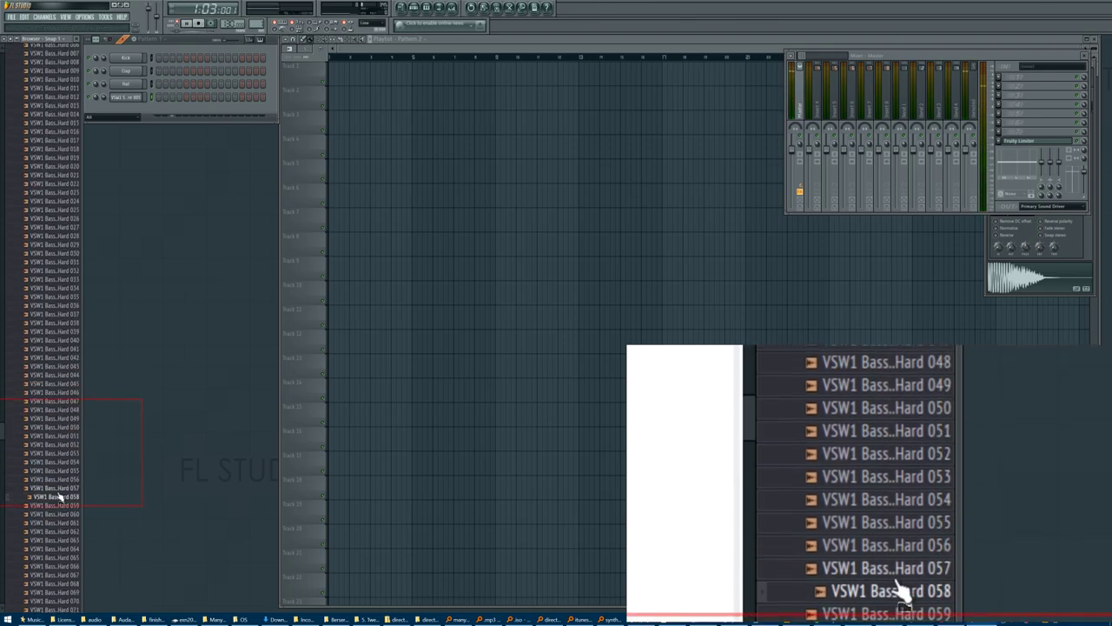
left_click_drag(116, 309, 174, 66)
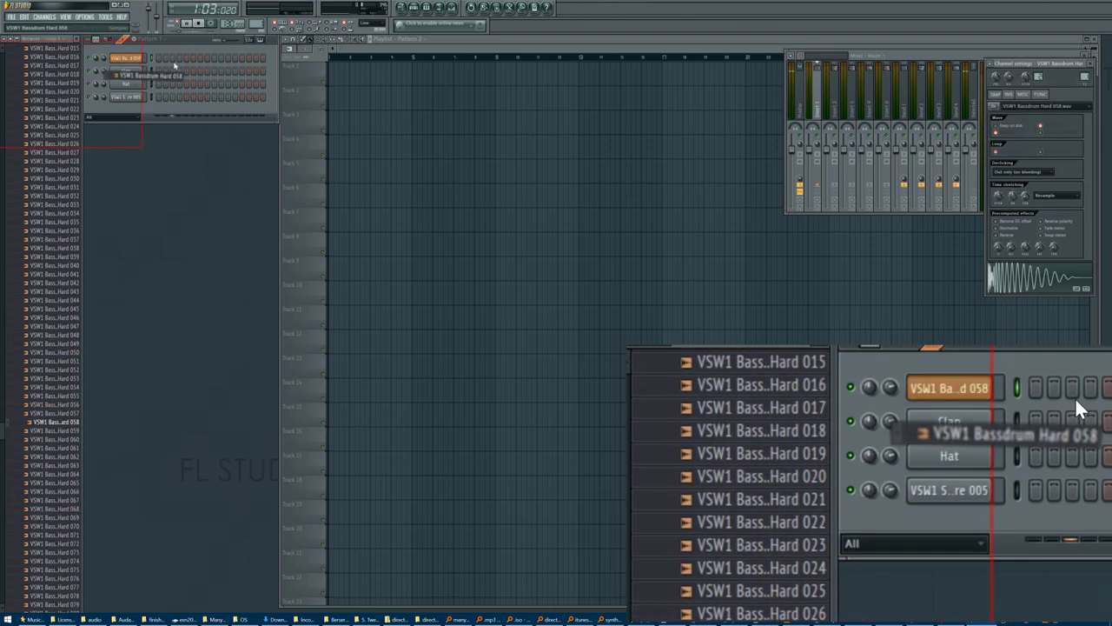
Step: In Pattern 1, place the kick on steps 1, 5, 9 and 13 and the hat on steps 3, 4, 7, 8, 11, 12, 15 and 16
left_click(186, 58)
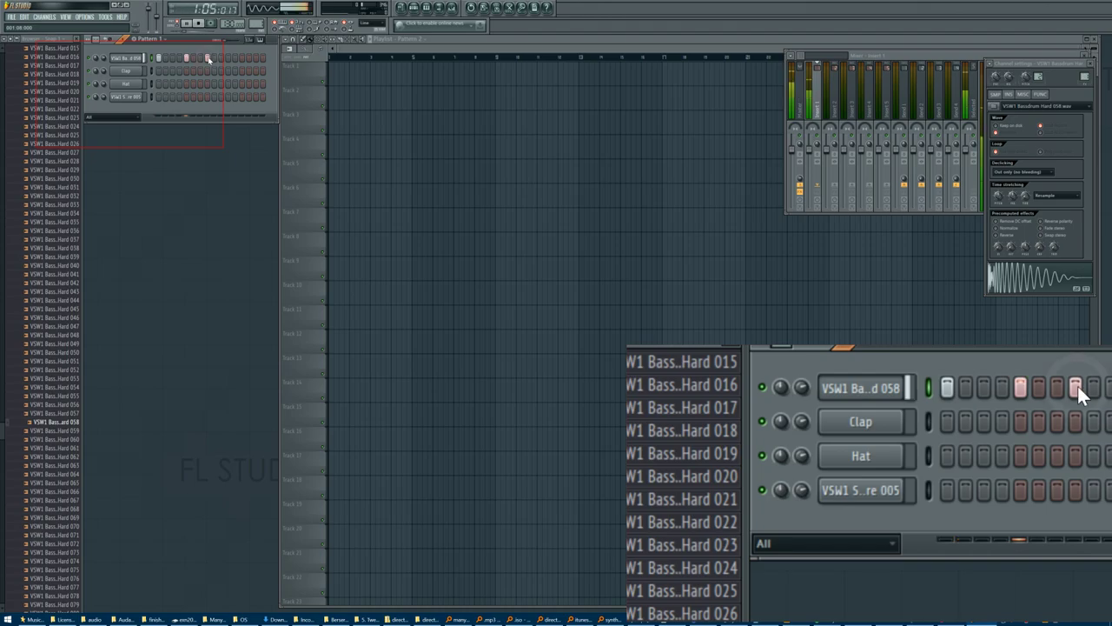
left_click(216, 58)
left_click(242, 58)
key("space")
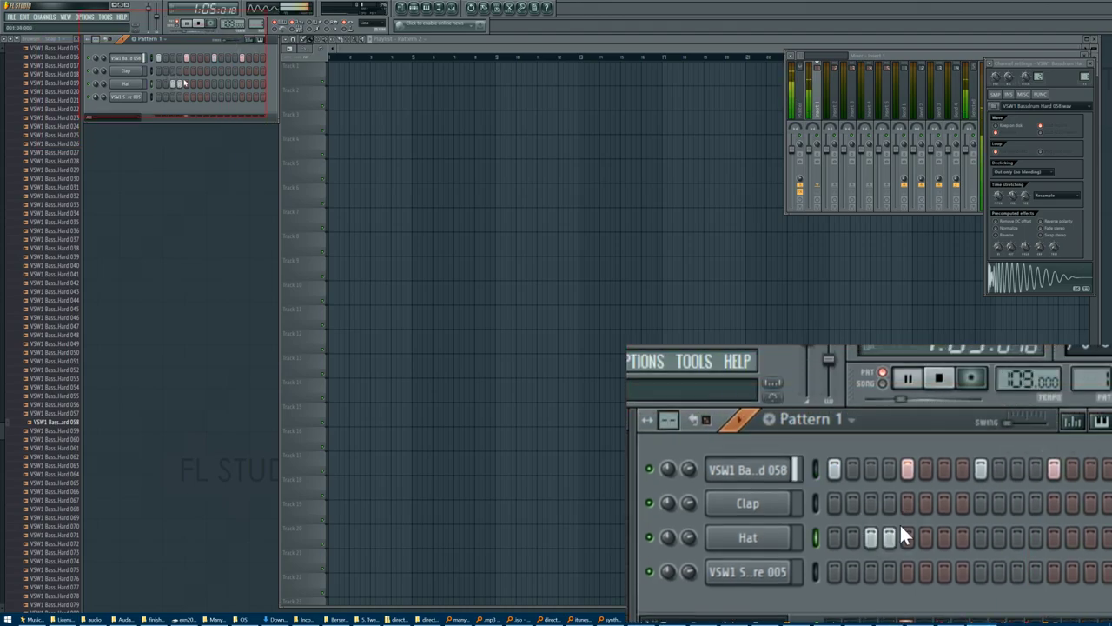
left_click(256, 84)
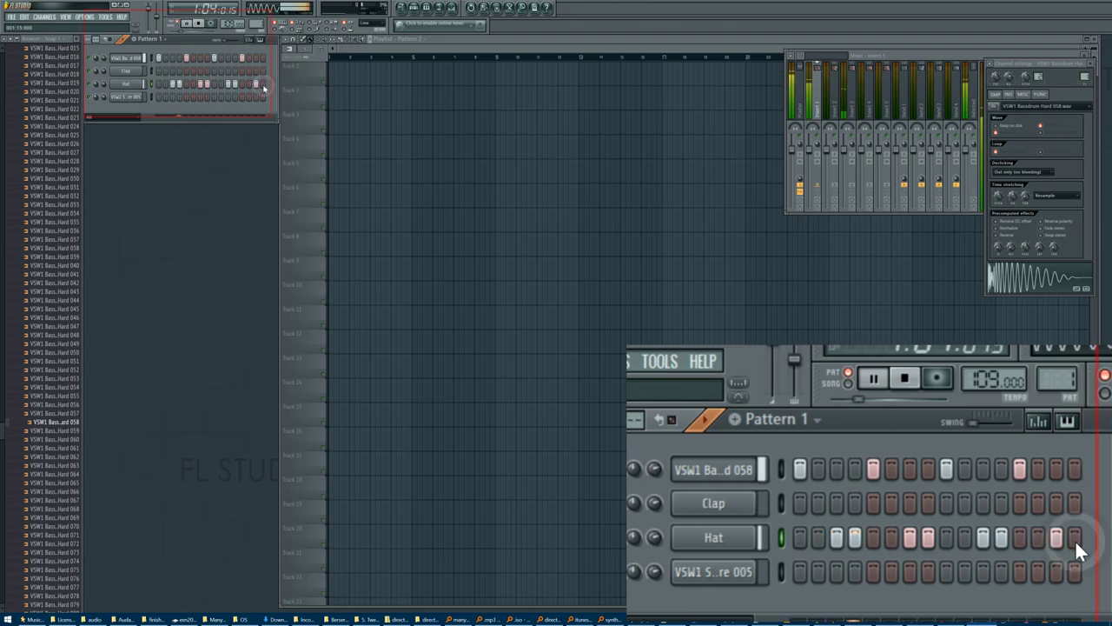
Step: Load Soundgoodizer into an effect slot on mixer track Insert 4
left_click(126, 83)
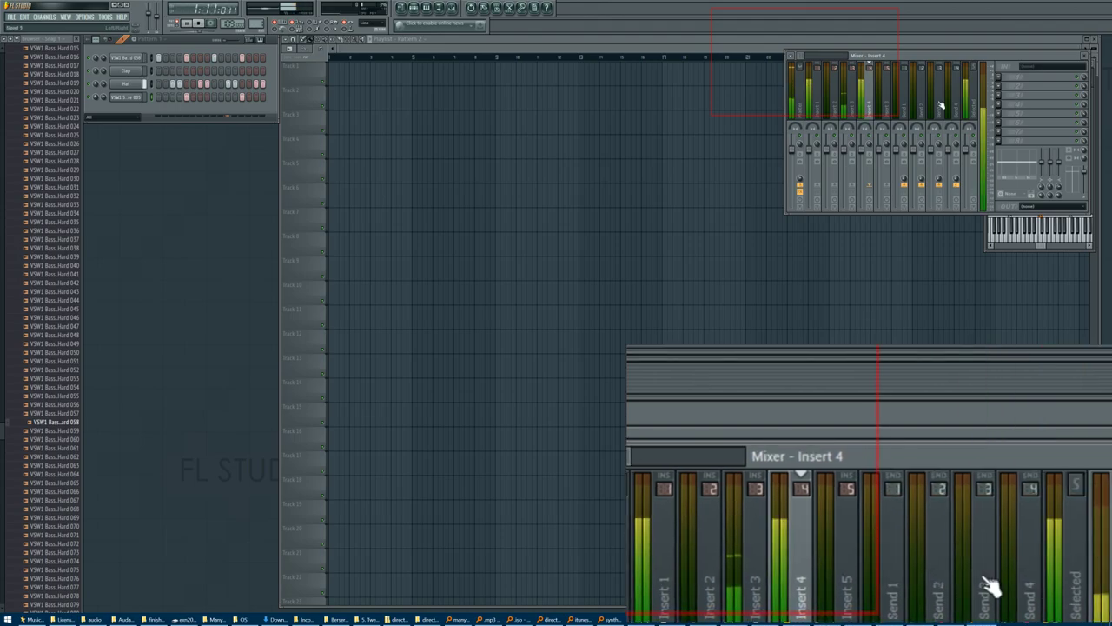
left_click(999, 113)
mouse_move(1011, 122)
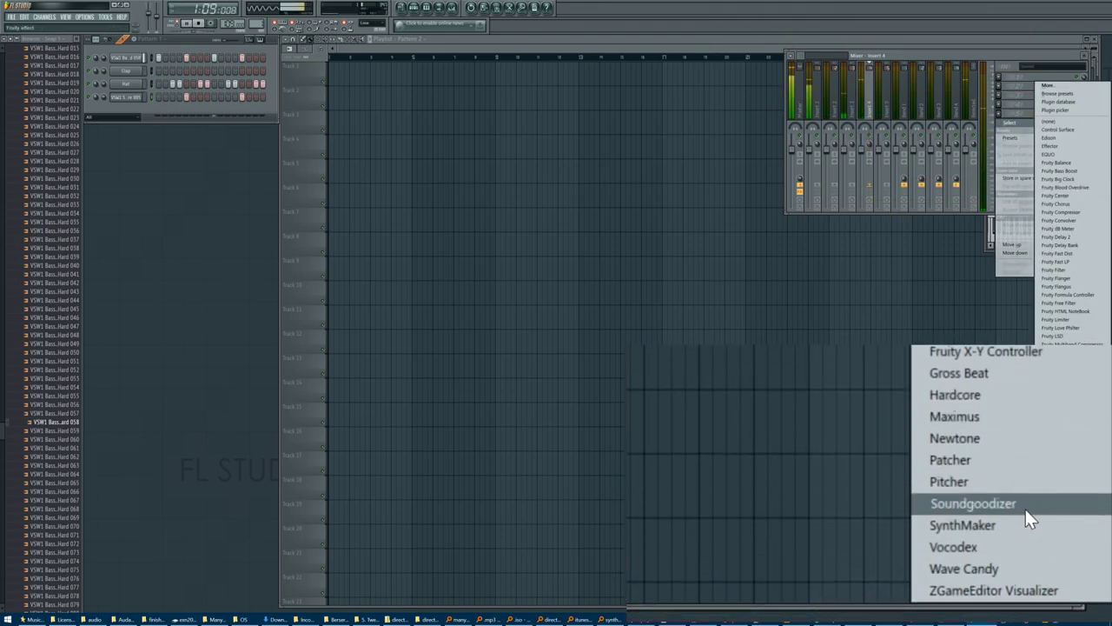
left_click(1077, 567)
Step: Place VSW1 Hihat Loop 035 110 BPM from the Hihat Loops samples on playlist Track 1, above two Pattern 1 clips on Track 2
left_click_drag(4, 203, 6, 95)
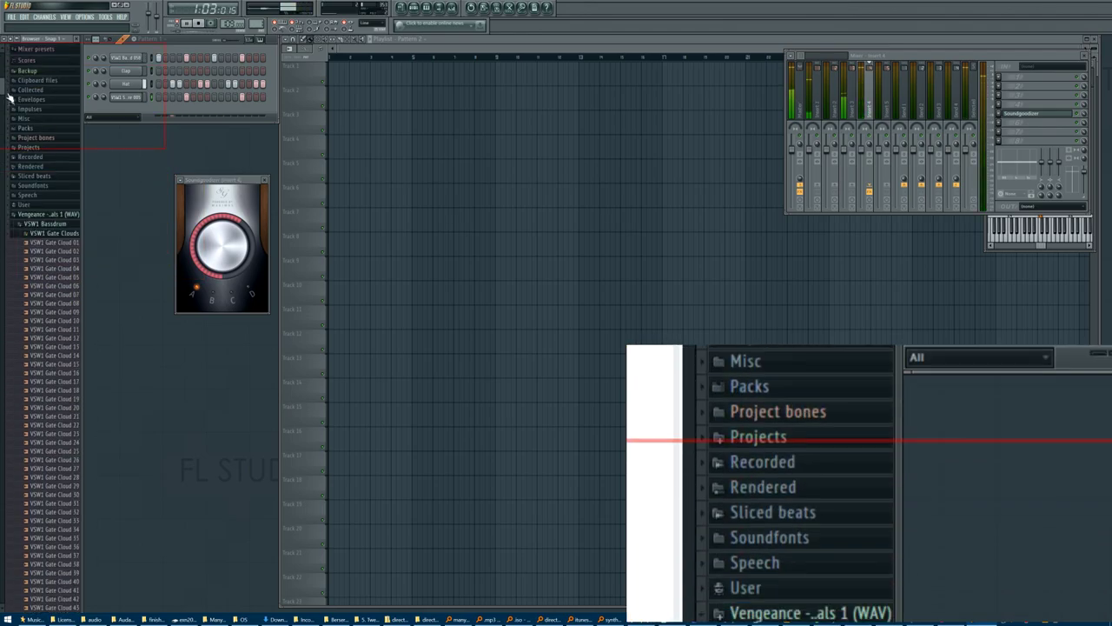
left_click(52, 233)
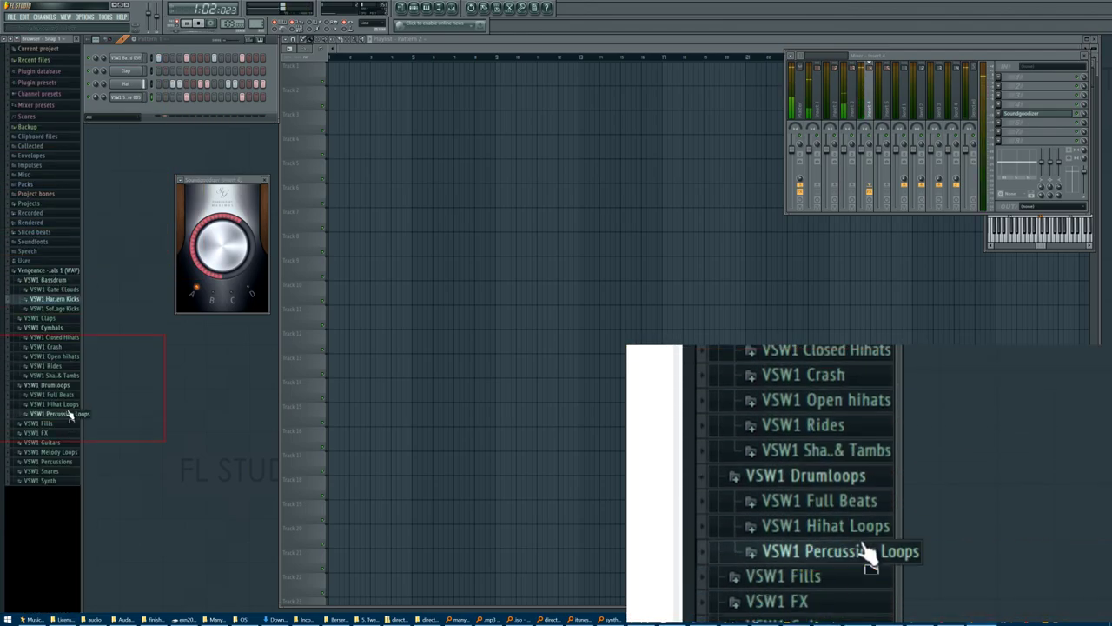
left_click(69, 404)
left_click(61, 352)
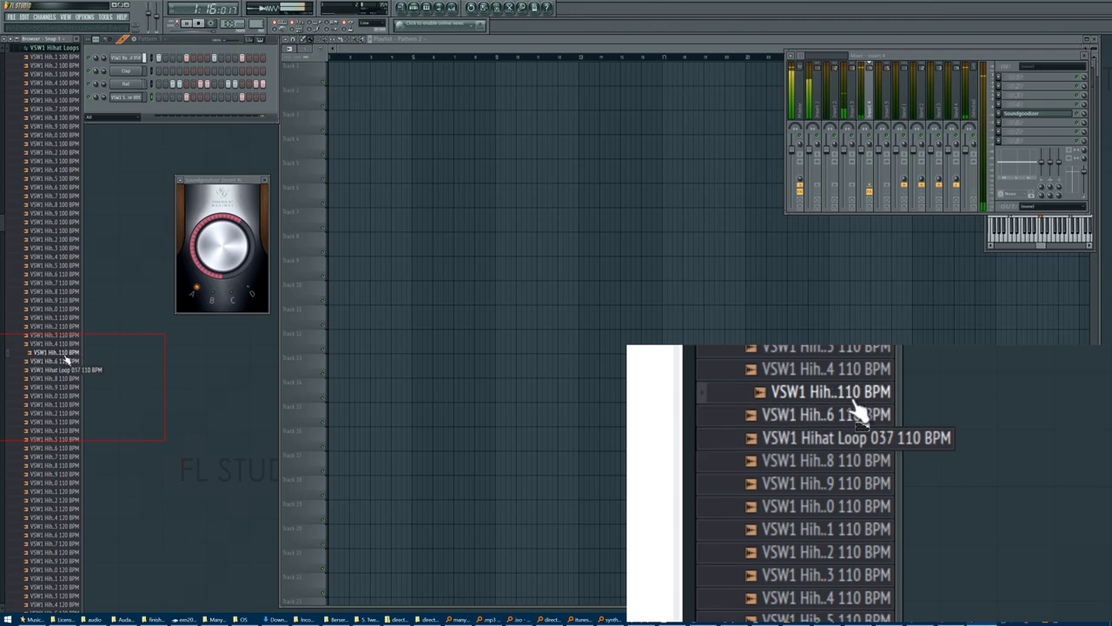
left_click_drag(134, 328, 345, 70)
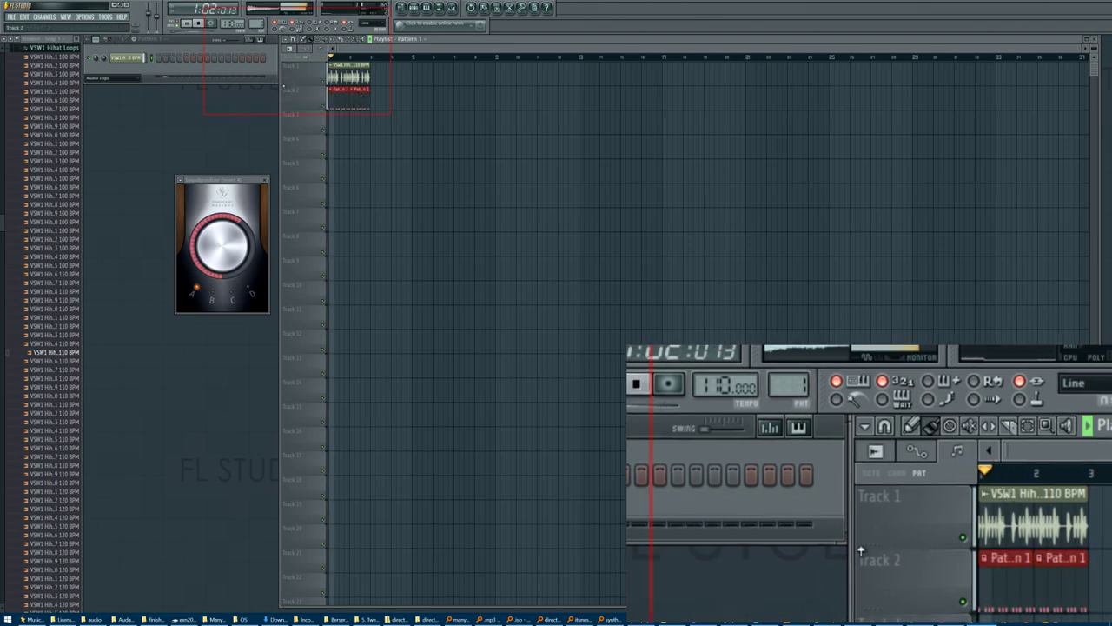
Step: Add a Hive channel, filter its presets by the BPM tag and load UH Du-Du-Duuh
left_click(44, 17)
mouse_move(48, 24)
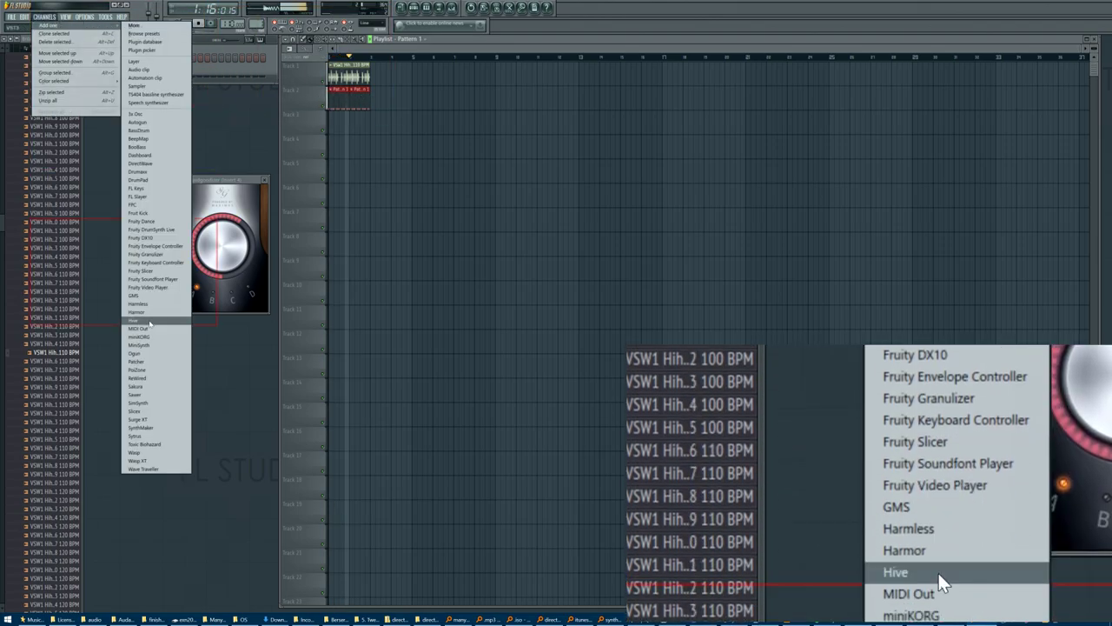
left_click(149, 322)
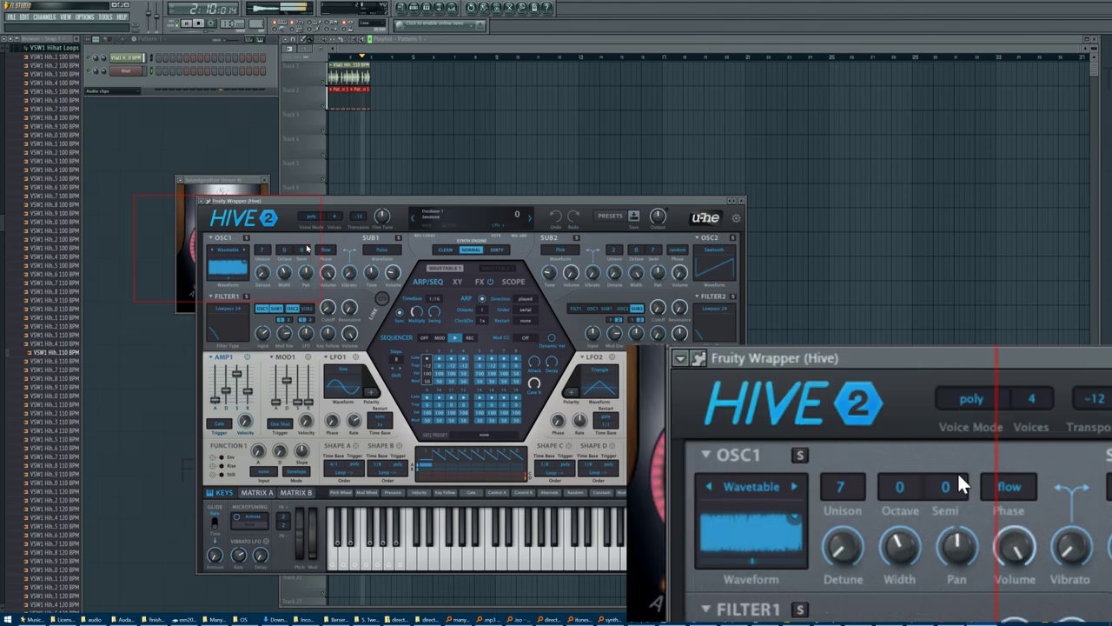
left_click(610, 216)
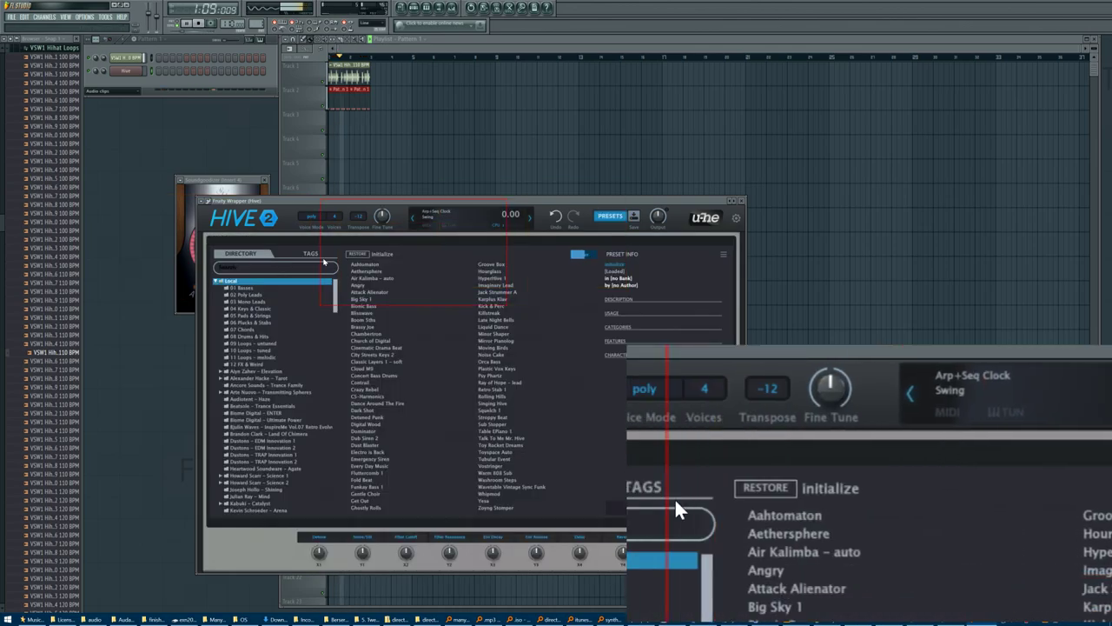
left_click(311, 253)
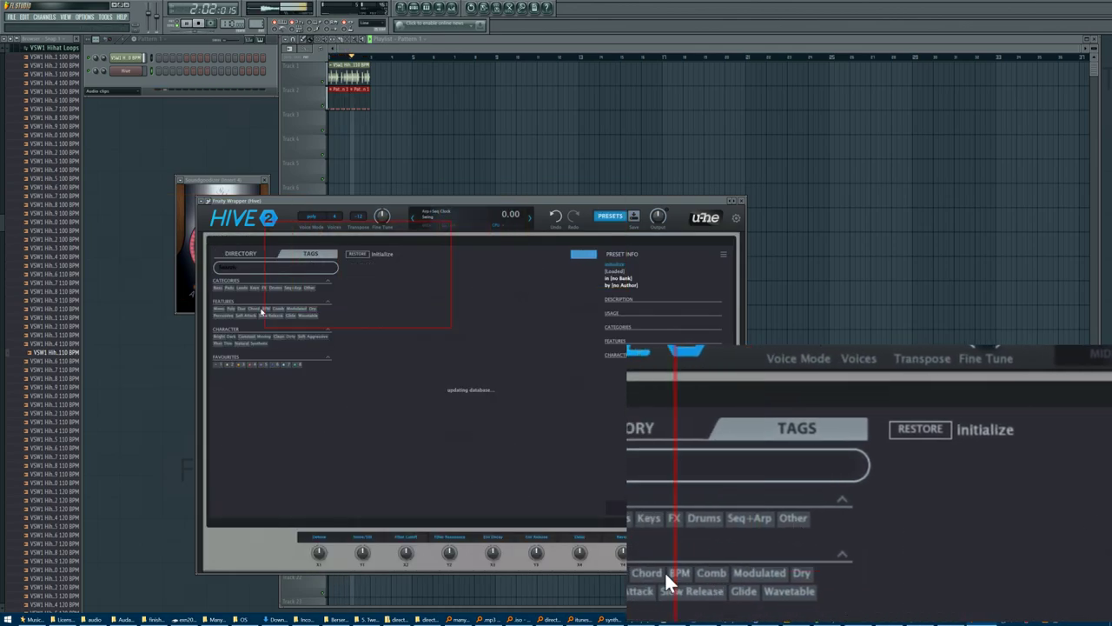
left_click(265, 308)
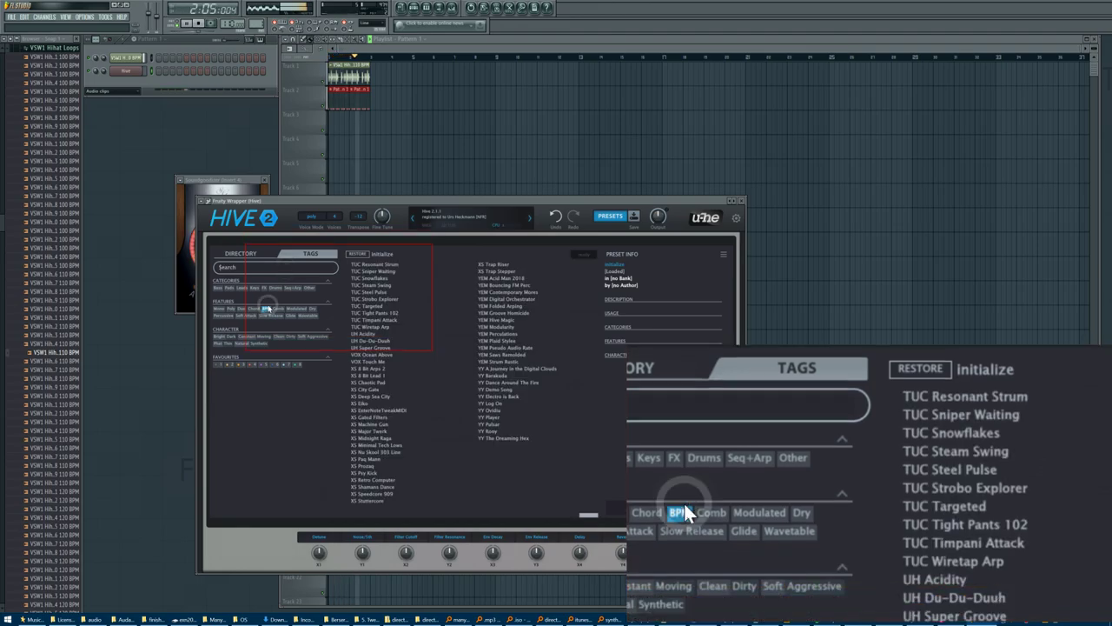
left_click(374, 341)
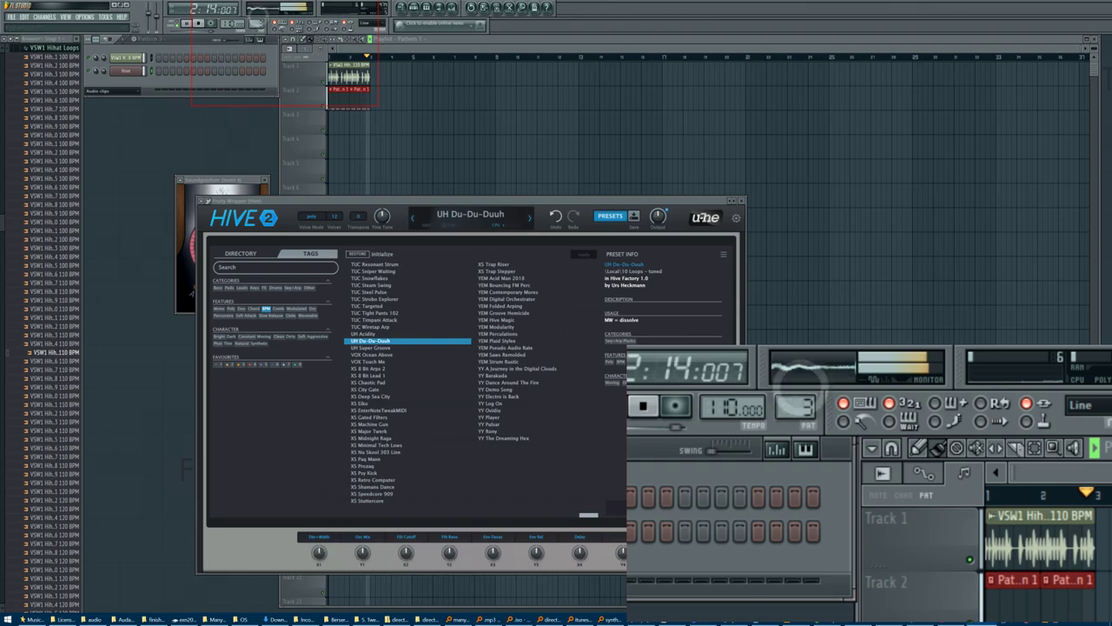
Step: In Pattern 4, enter a two-beat chord of C5, E5 and G5 in Hive's piano roll
left_click_drag(258, 15, 258, 10)
left_click(164, 73)
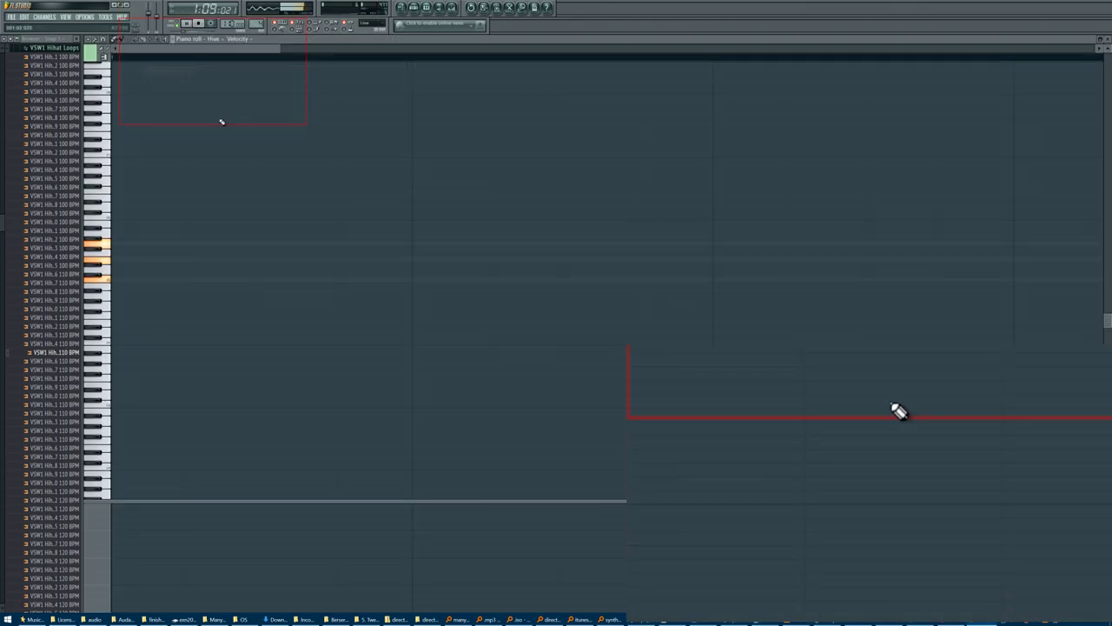
left_click(112, 284)
left_click_drag(110, 261, 110, 254)
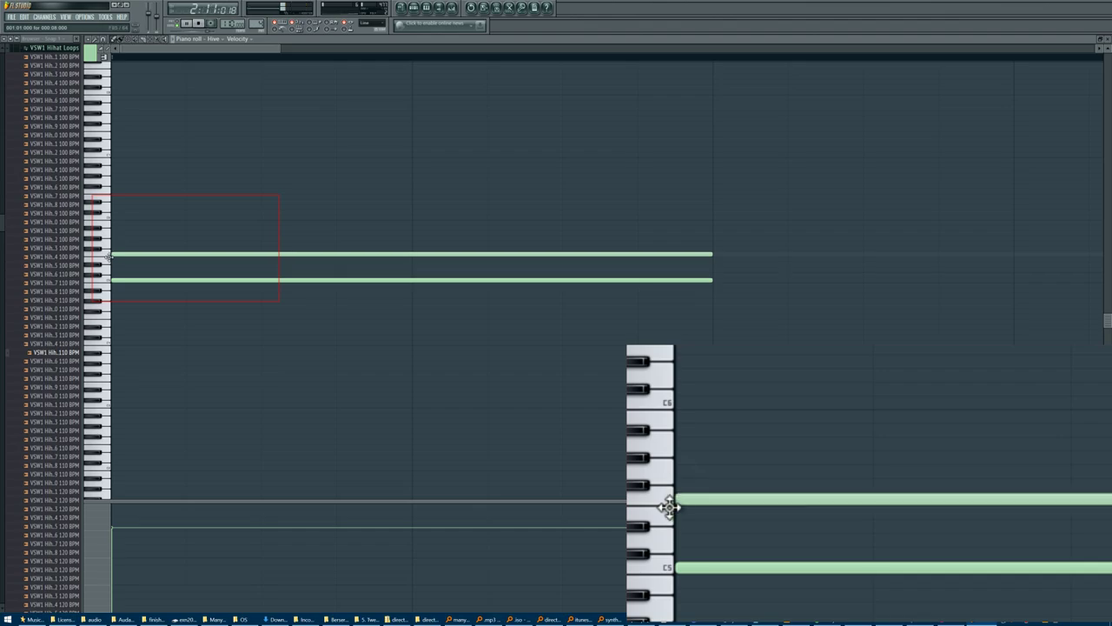
left_click(111, 244)
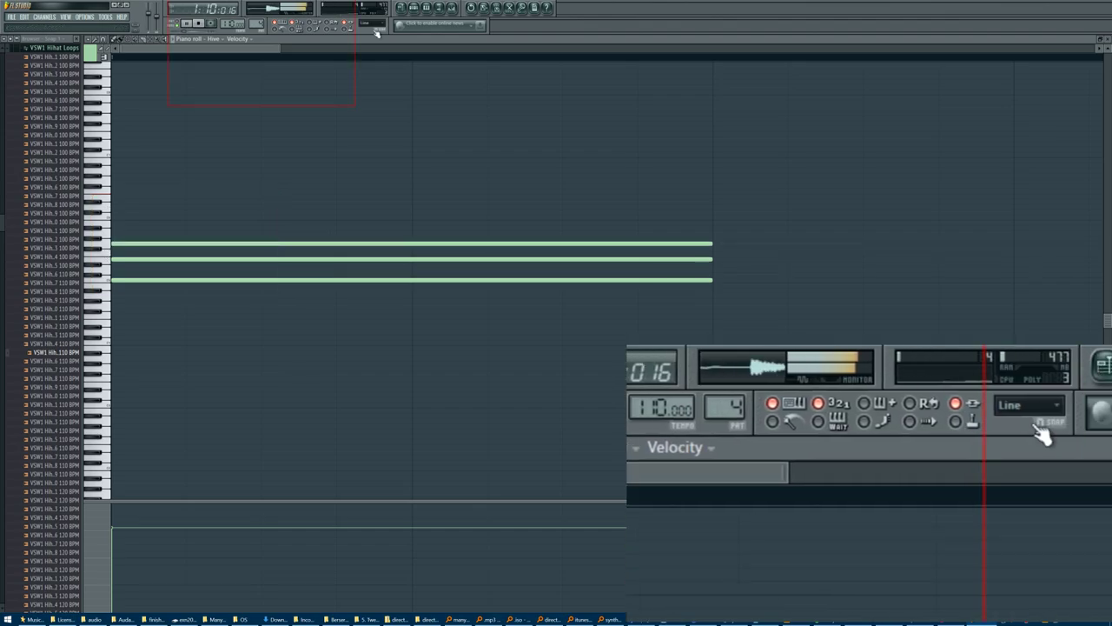
Step: Place Pattern 4 at the start of playlist Track 3 and play the arrangement
left_click(404, 7)
left_click(331, 116)
key("space")
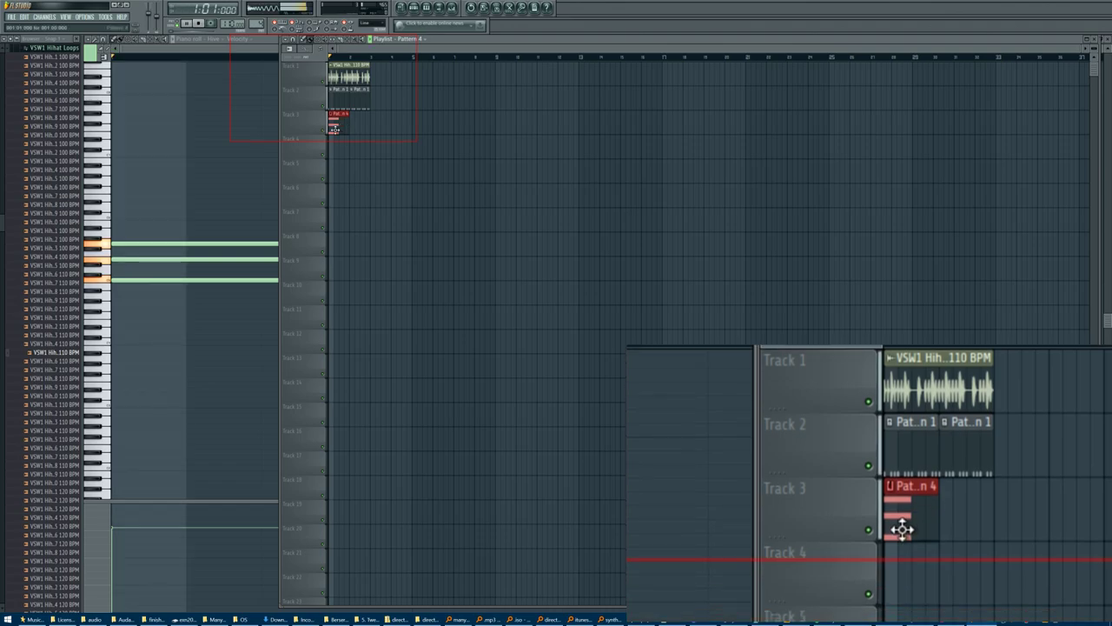
Step: Lengthen the Hive chord to one full bar and add a C5, E5 and B5 chord in bar 2
left_click(252, 52)
left_click_drag(288, 50, 625, 32)
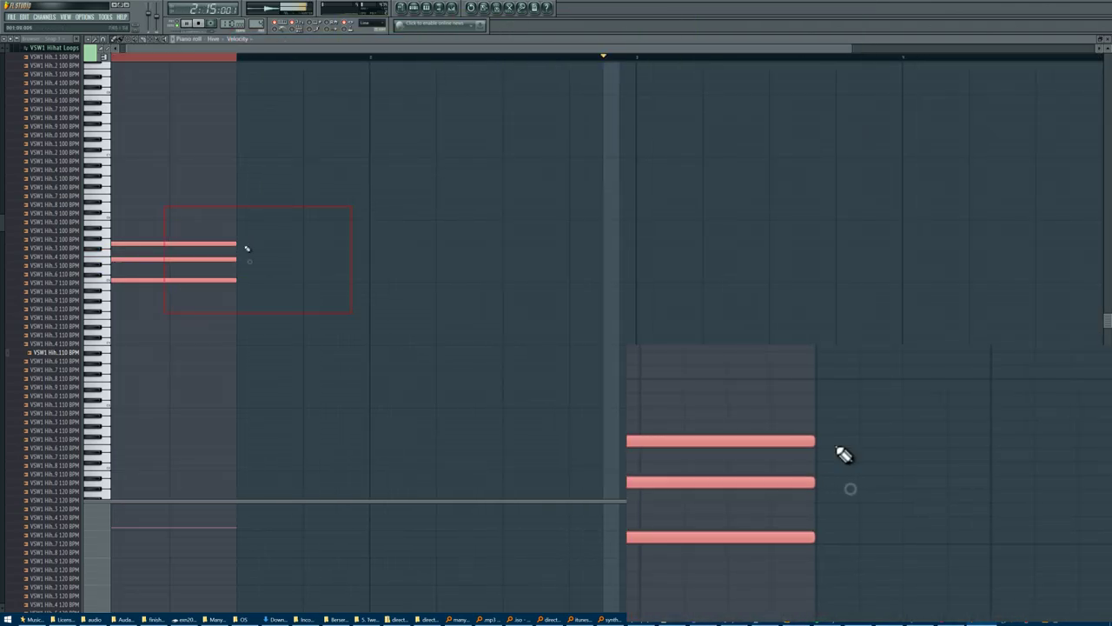
left_click_drag(243, 243, 389, 253)
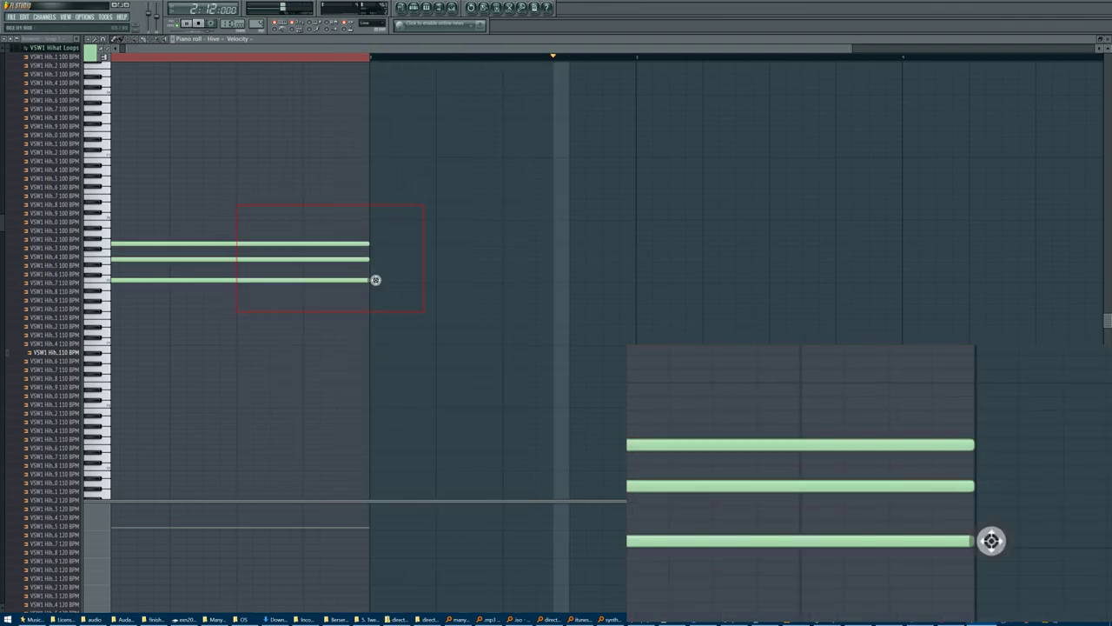
left_click(376, 279)
left_click_drag(372, 242, 373, 222)
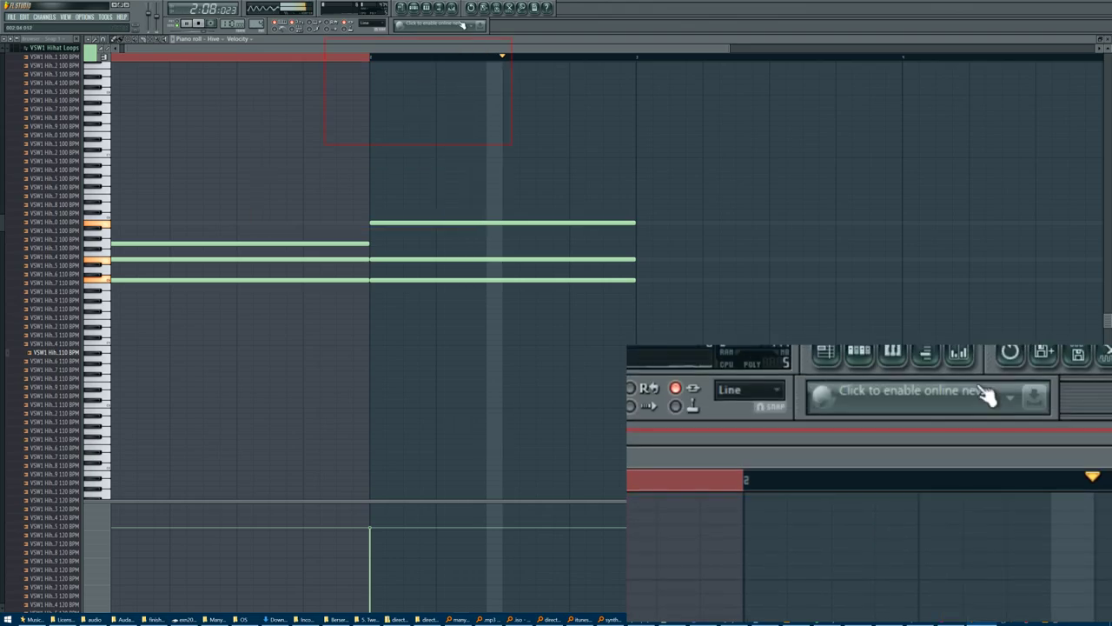
Step: Add F4 bass notes beneath both Hive chords, one bar long each
left_click_drag(485, 48, 542, 53)
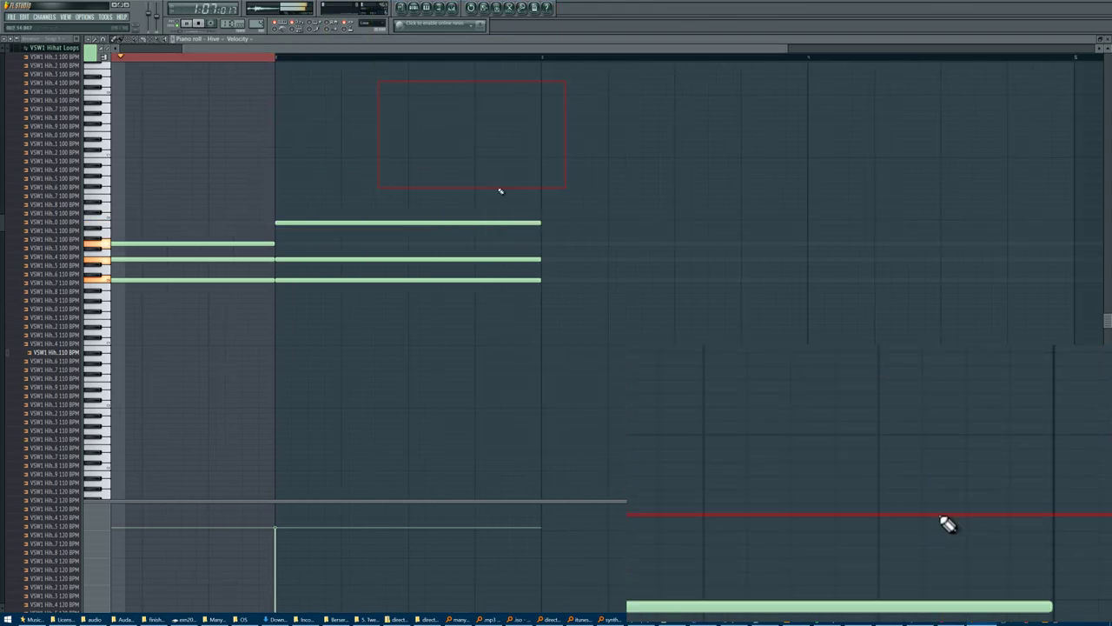
left_click(119, 307)
left_click_drag(115, 307, 44, 312)
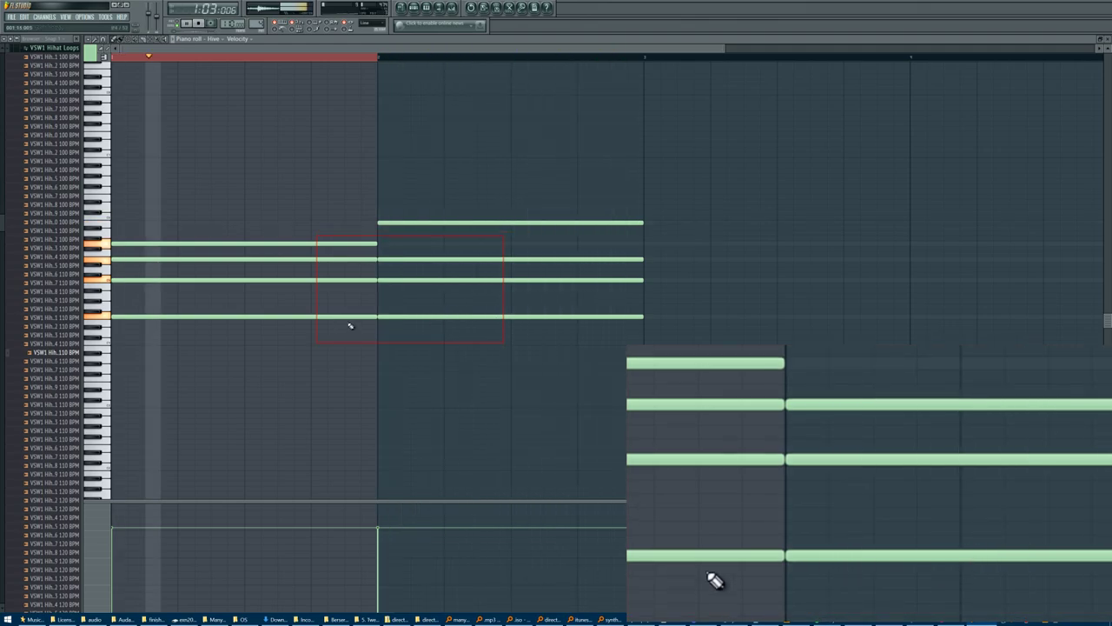
Step: Copy the two-bar Hive progression to bars 3 and 4, using C4 as the bass note there
key("ctrl+a")
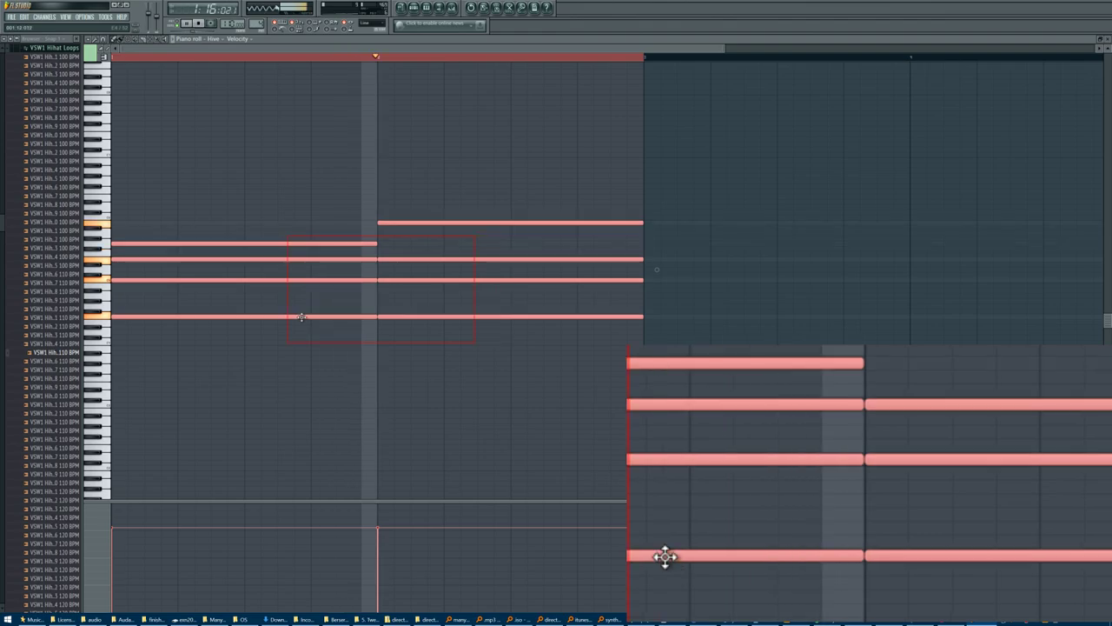
left_click_drag(305, 318, 788, 344)
left_click(831, 332, "ctrl")
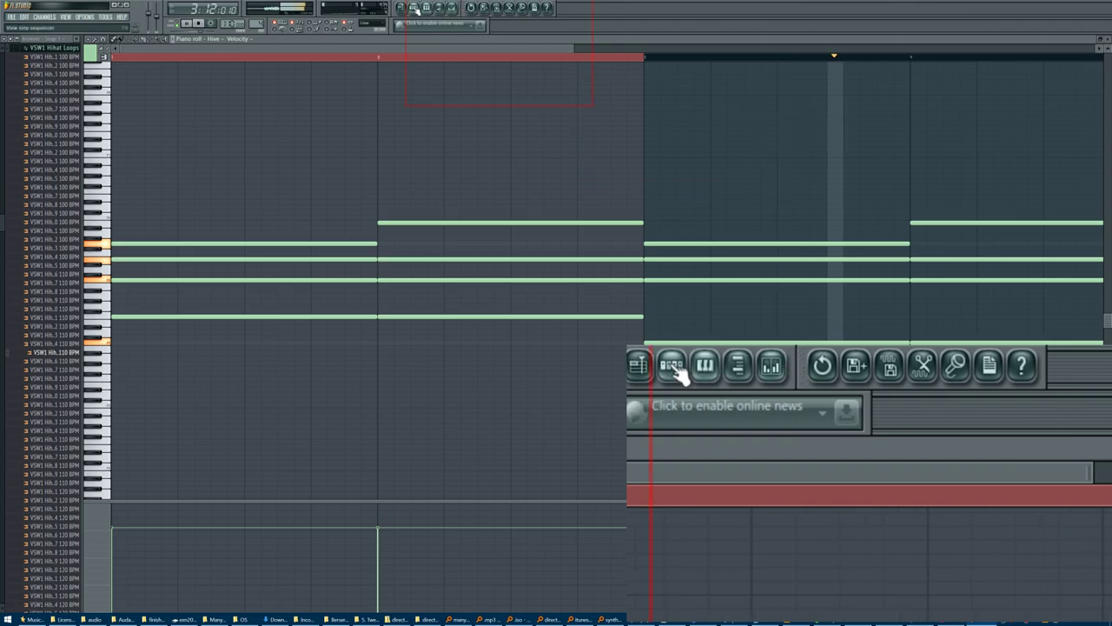
Step: Extend the drums in the playlist by repeating Pattern 1 on Track 2 and the hihat loop on Track 1 through bars 3 and 4
left_click(401, 7)
left_click(400, 7)
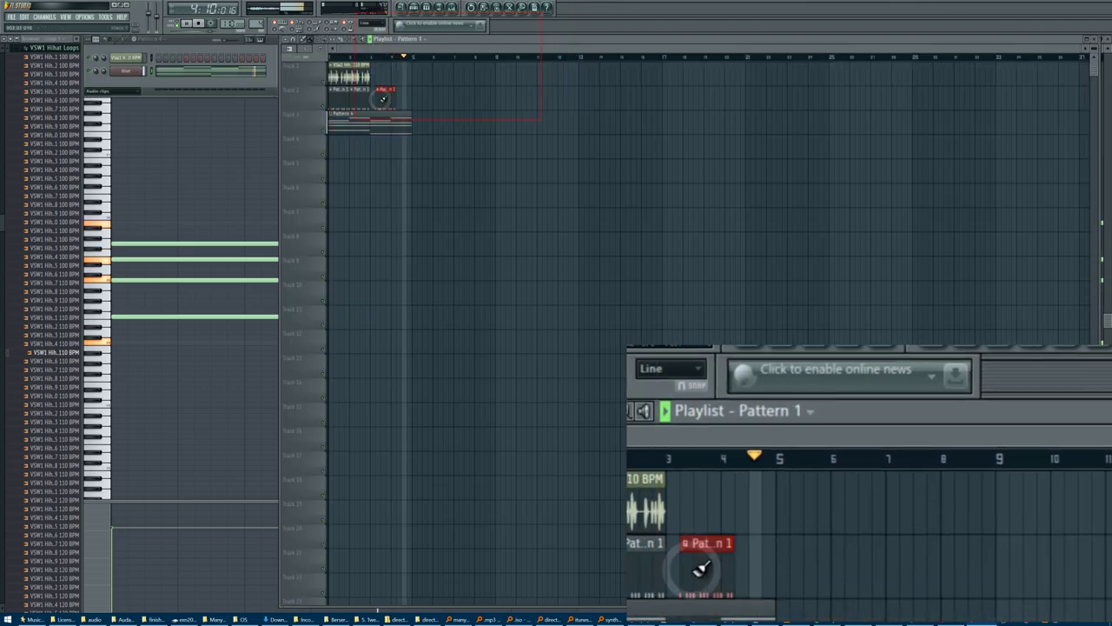
left_click(365, 75, "ctrl")
key("ctrl+b")
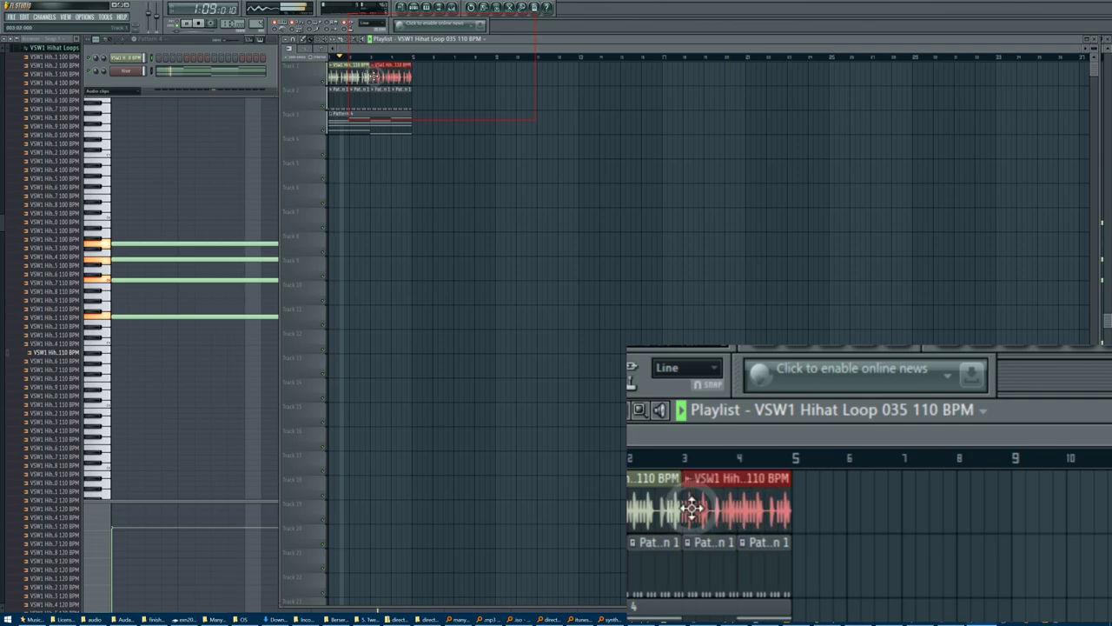
Step: Add a Harmor synthesizer channel to the project
left_click(45, 20)
left_click(45, 18)
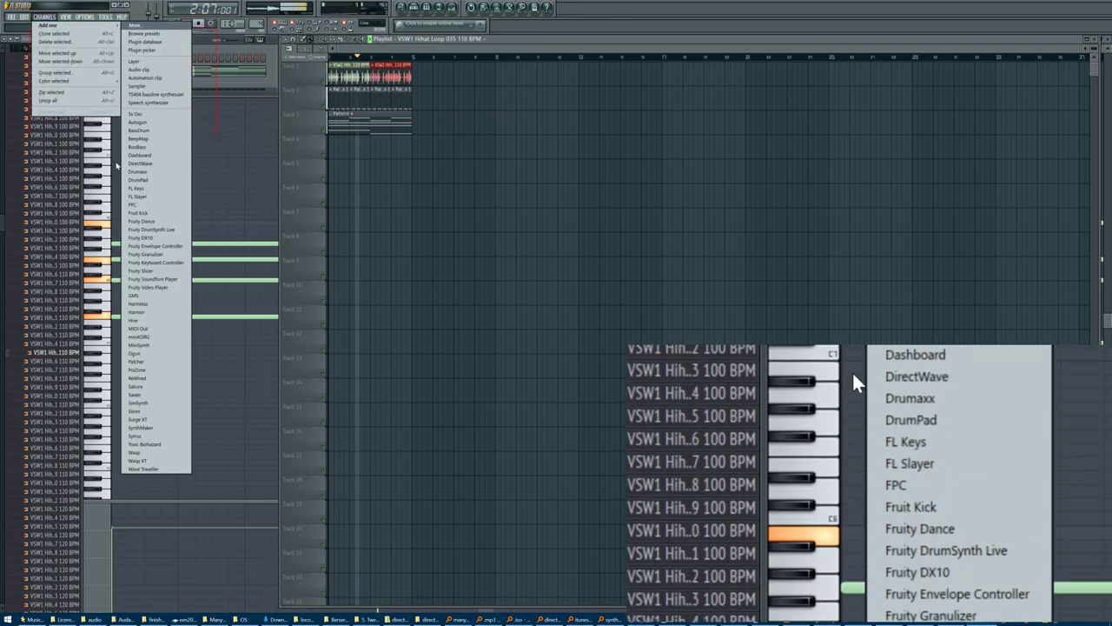
mouse_move(75, 25)
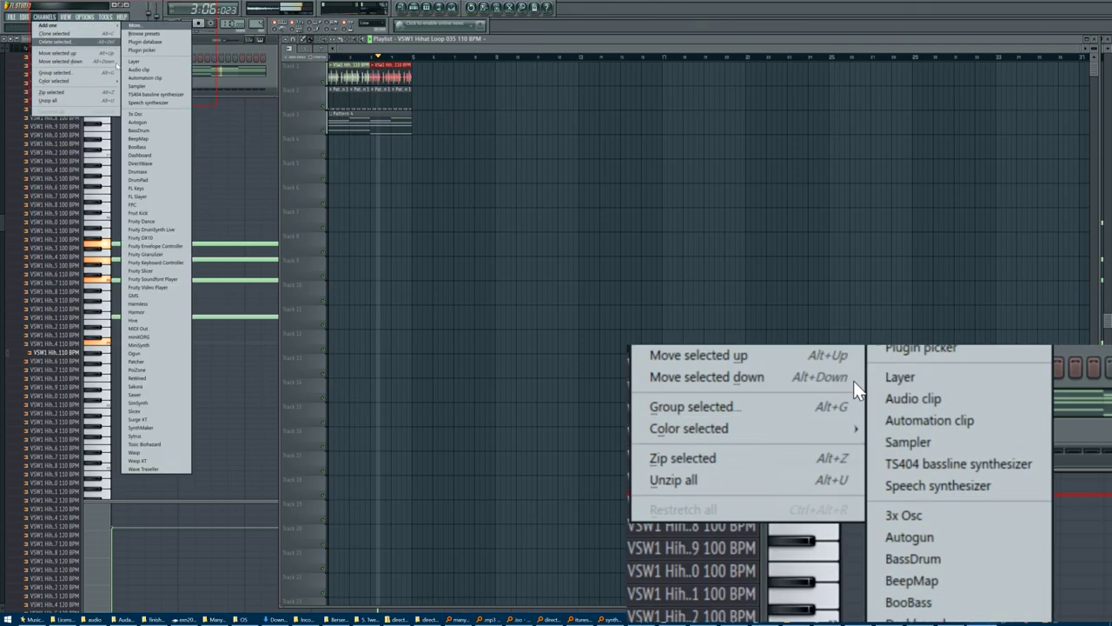
left_click(137, 311)
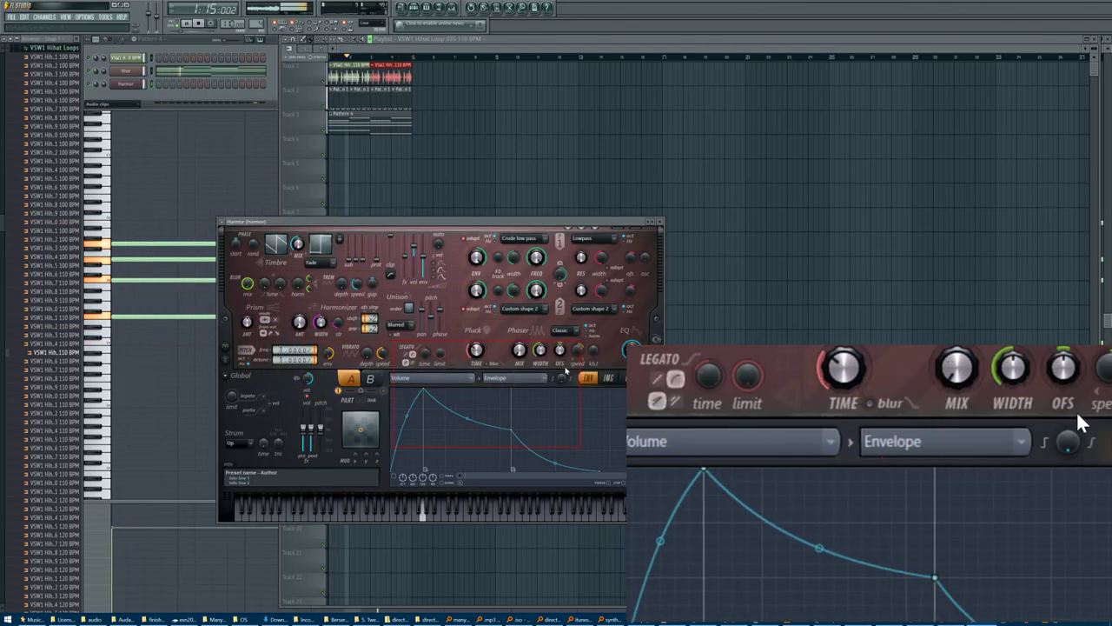
Step: Turn on Harmor's delay and reverb effects and enable its legato and porta options
left_click(627, 379)
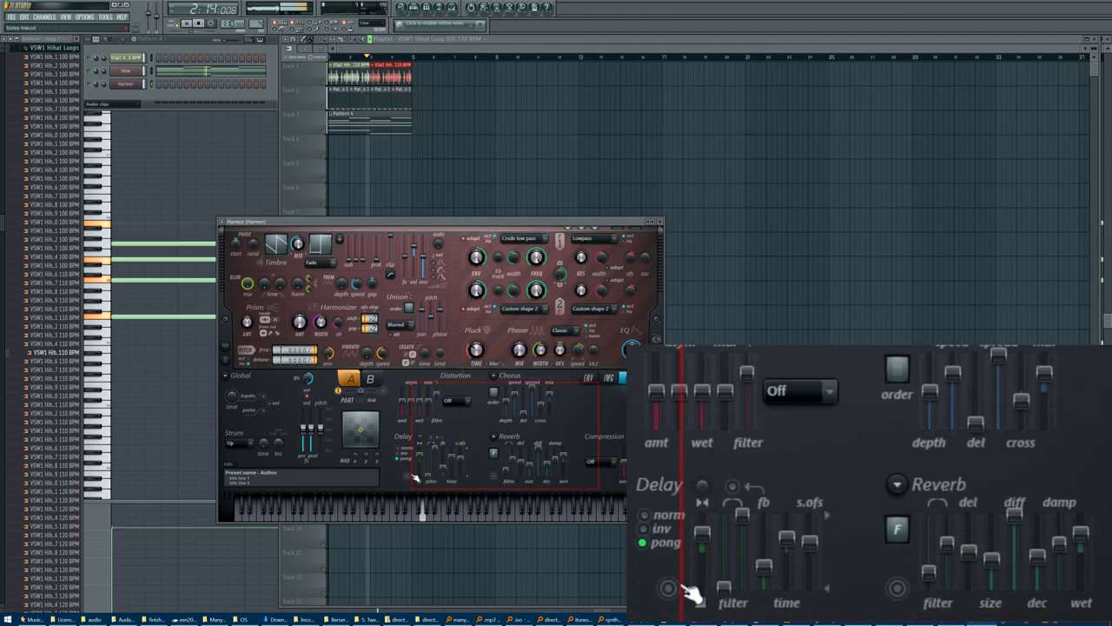
left_click_drag(563, 457, 565, 454)
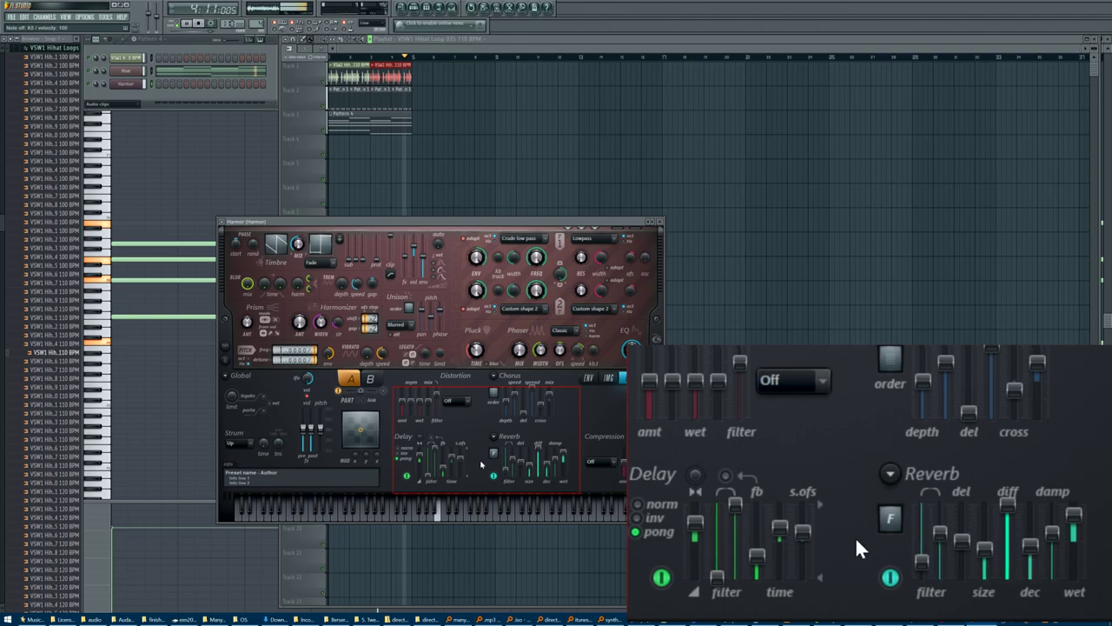
left_click(265, 414)
left_click(262, 397)
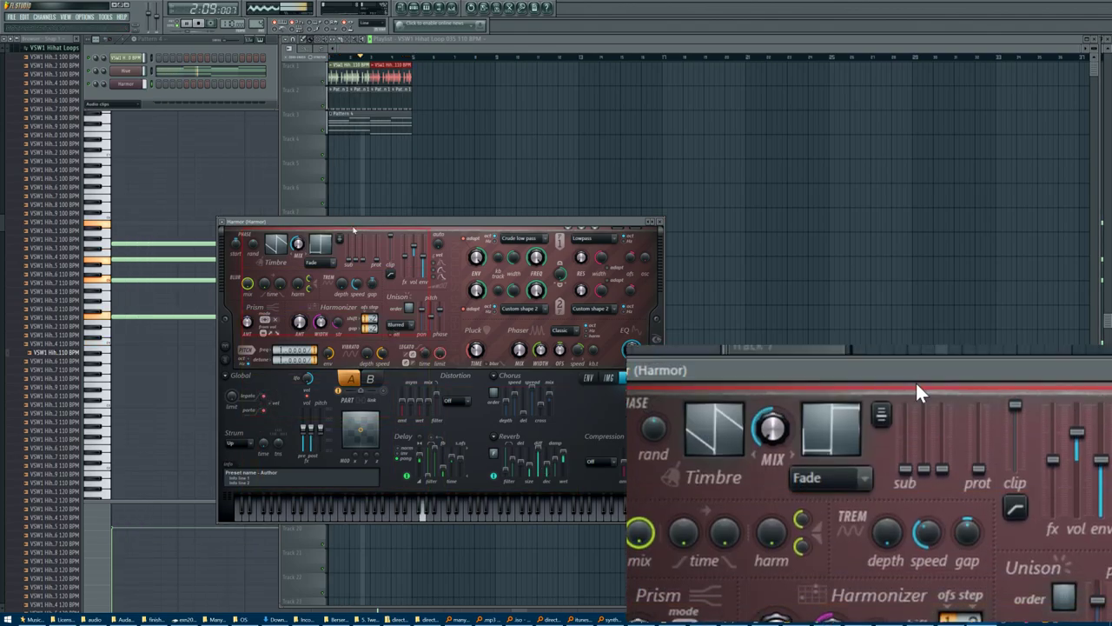
Step: In Harmor's piano roll, place one-beat notes G5 at the start of bar 1 and F5 at the start of bar 2
right_click(146, 83)
left_click(150, 85)
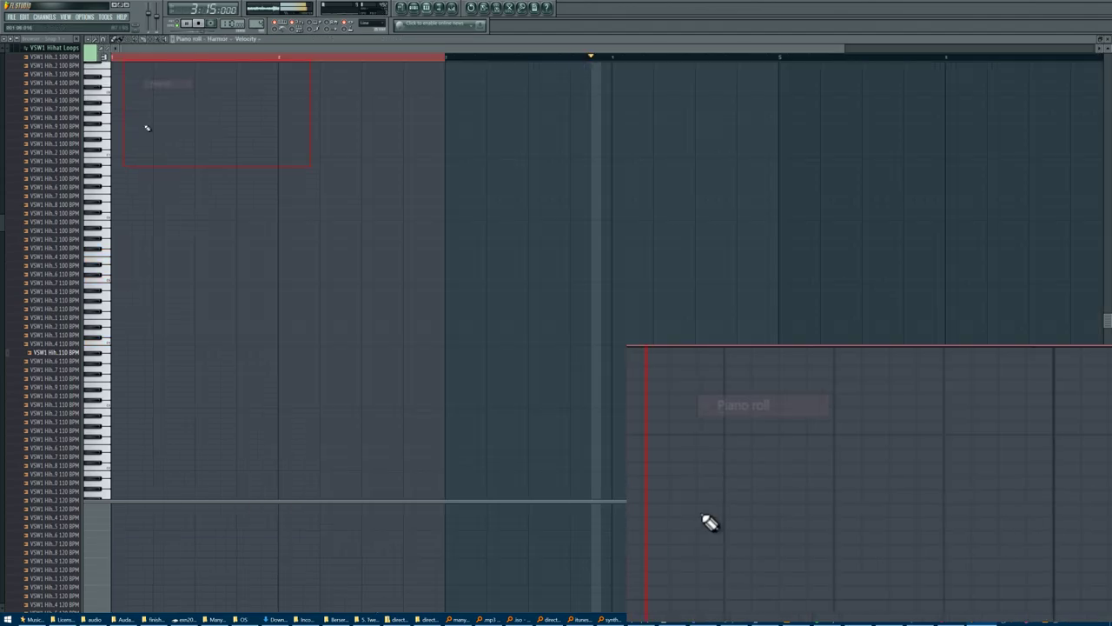
left_click(125, 245)
left_click_drag(275, 245, 153, 245)
left_click(280, 255)
left_click(287, 253)
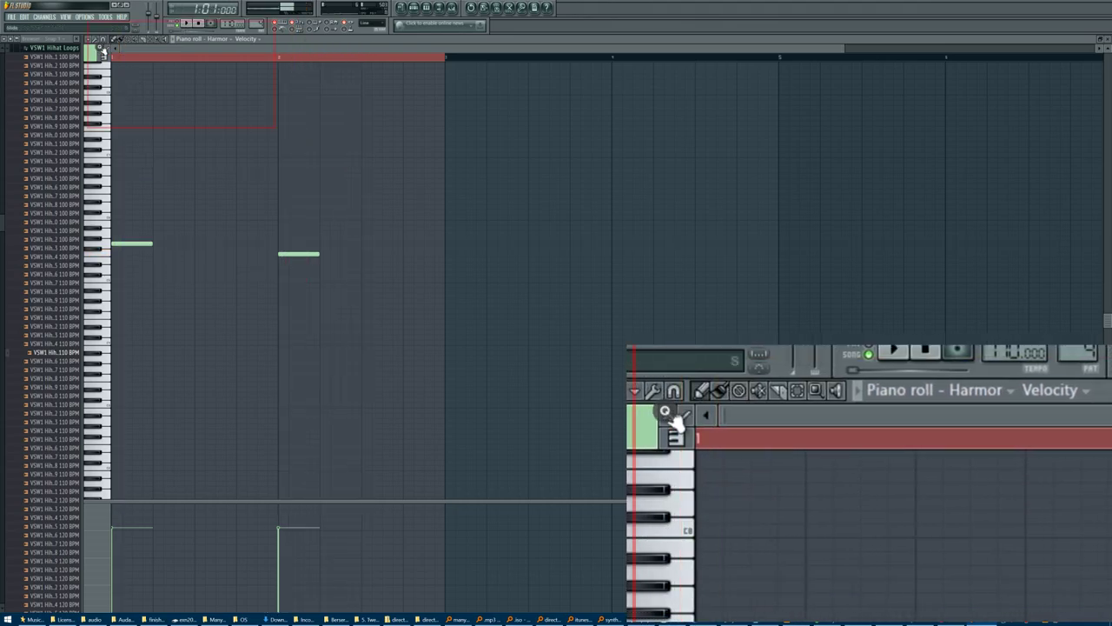
Step: Add a half-beat B5 slide note over the end of the first Harmor note and a one-beat C6 note half a beat after it
left_click_drag(172, 224, 149, 230)
left_click(157, 227)
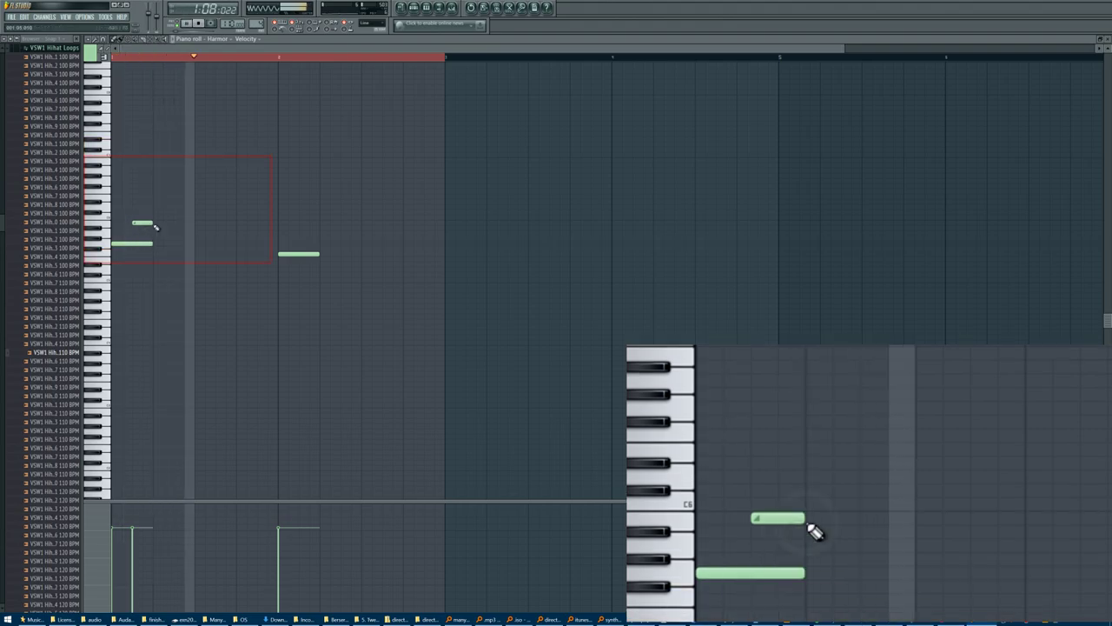
key("space")
middle_click(175, 218)
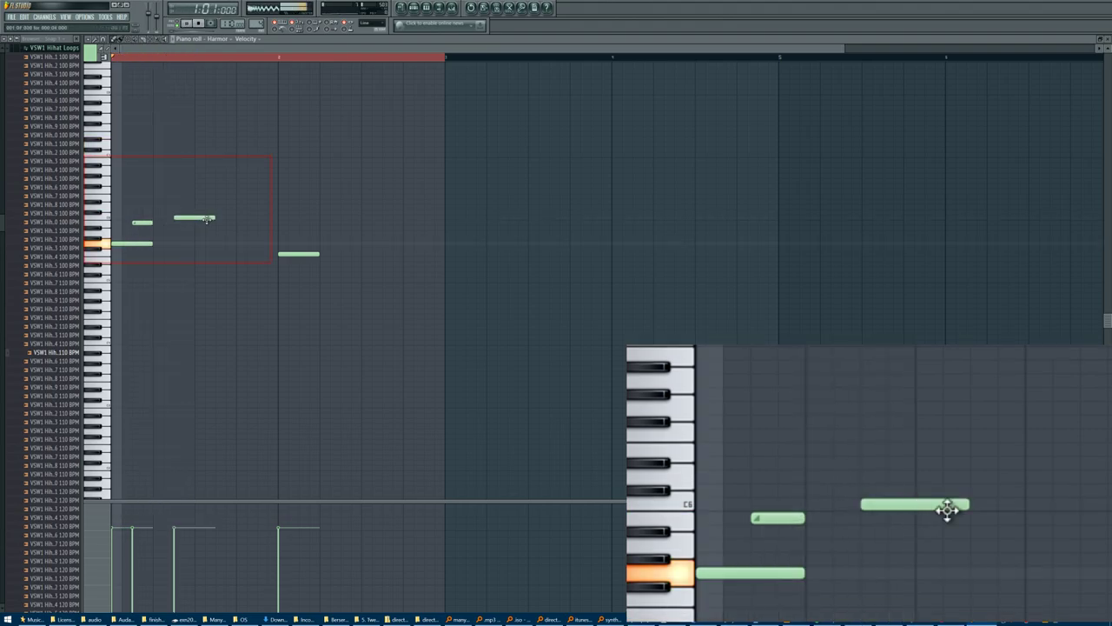
Step: Shorten the C6 note to half a beat and add half-beat notes G5, E5, E5 in bar 2 and C5, C5, C5, D5, E5 in bar 3
left_click_drag(214, 218, 199, 223)
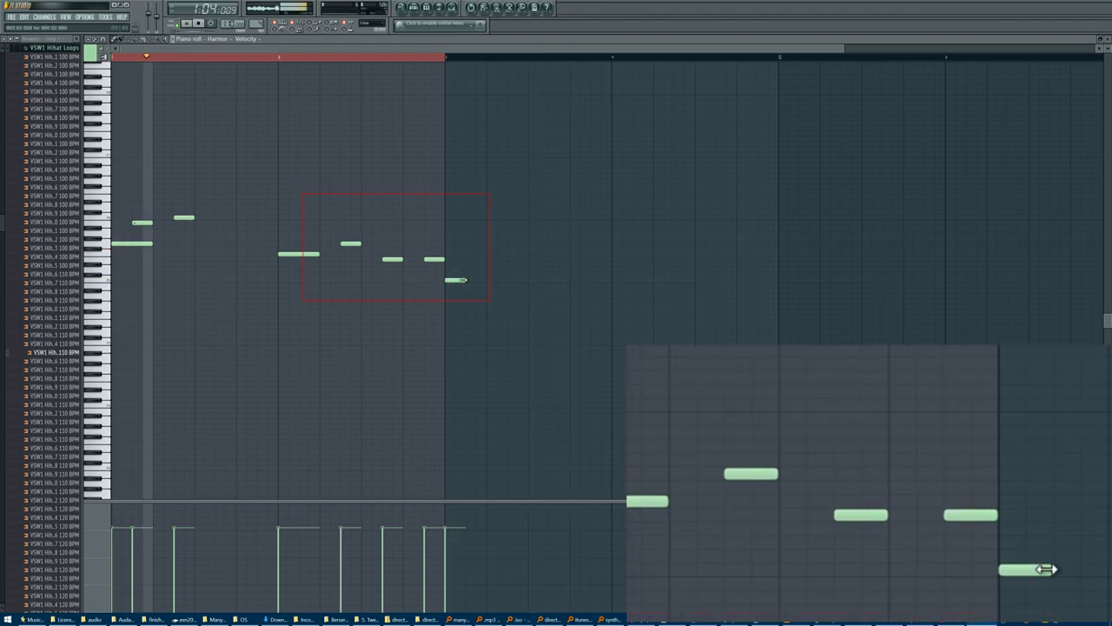
left_click(476, 280)
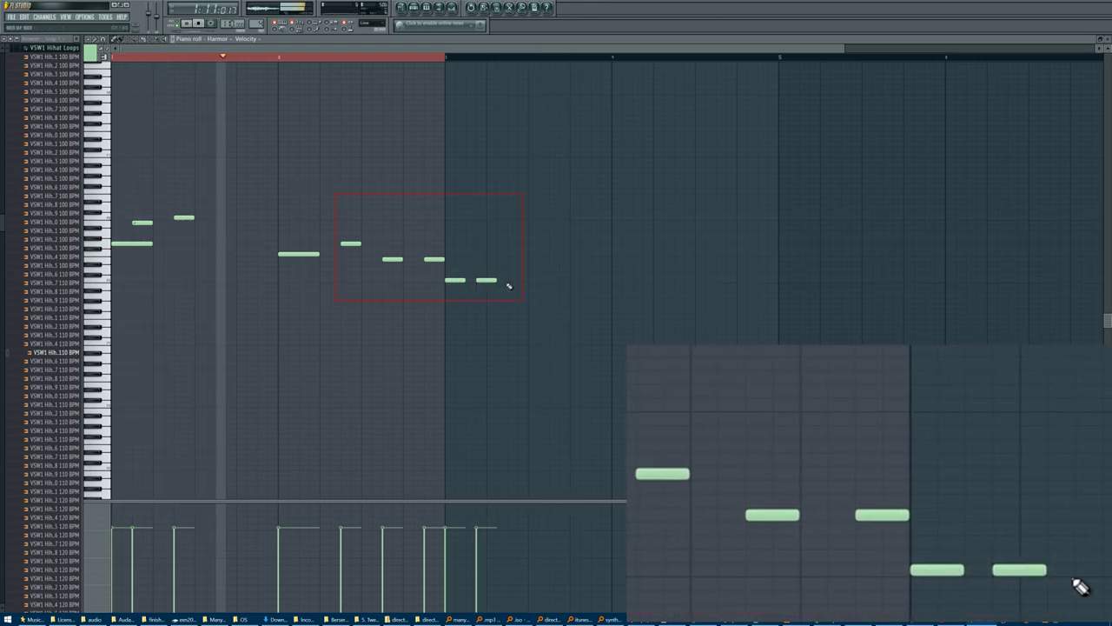
left_click(552, 270)
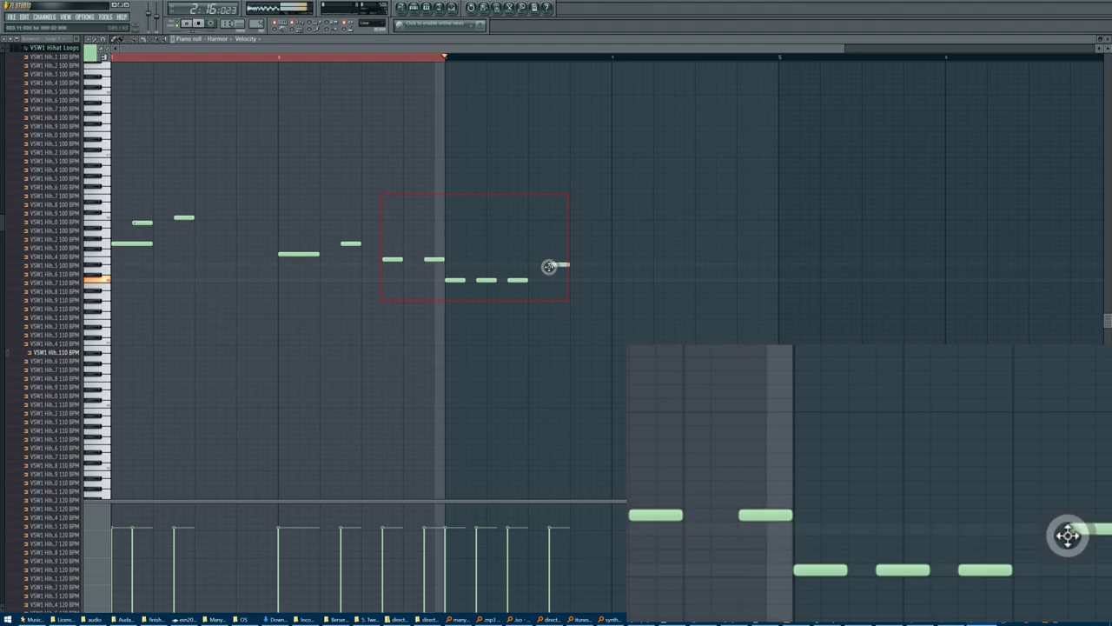
left_click(592, 259)
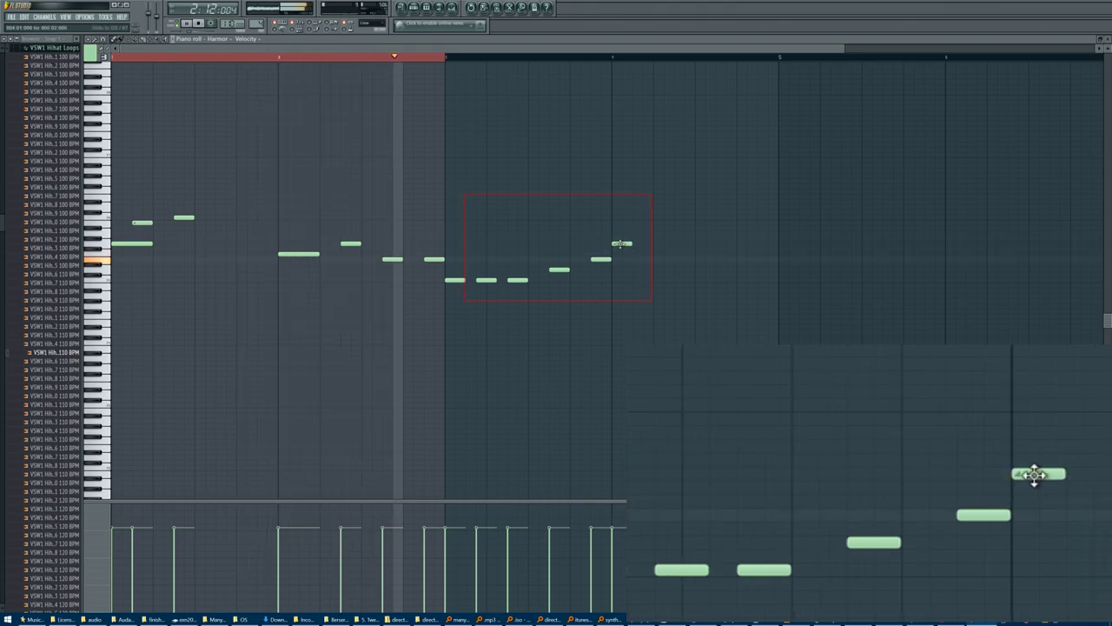
Step: In bar 4, add a one-beat E5, a half-beat G5 slide note over its end, three half-beat G5 notes and a half-beat F#5
mouse_move(633, 244)
left_mouse_down()
mouse_move(624, 243)
mouse_move(646, 243)
left_mouse_up()
left_click(612, 258)
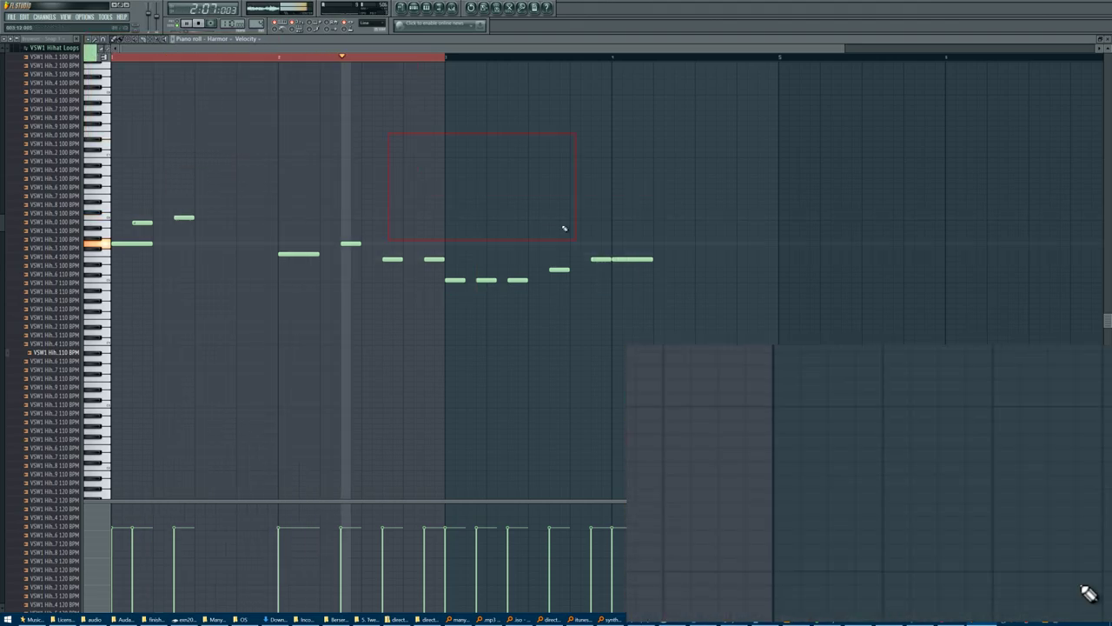
left_click_drag(626, 249, 628, 244)
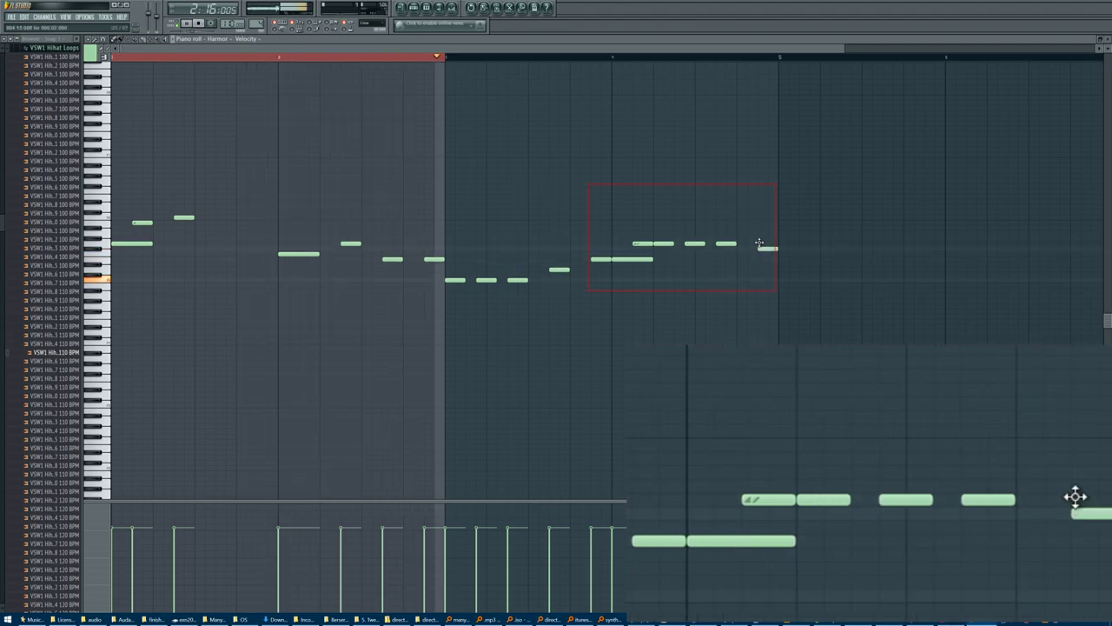
key("Escape")
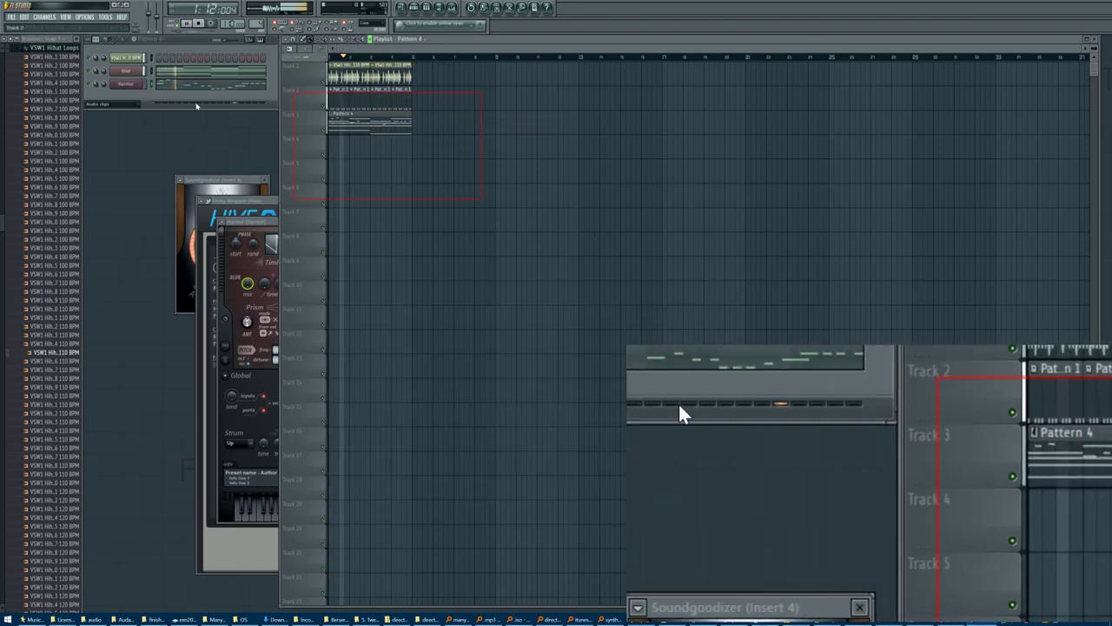
Step: Reopen Harmor's piano roll to view the whole melody and save the project as techyd.flp
right_click(137, 83)
left_click(146, 82)
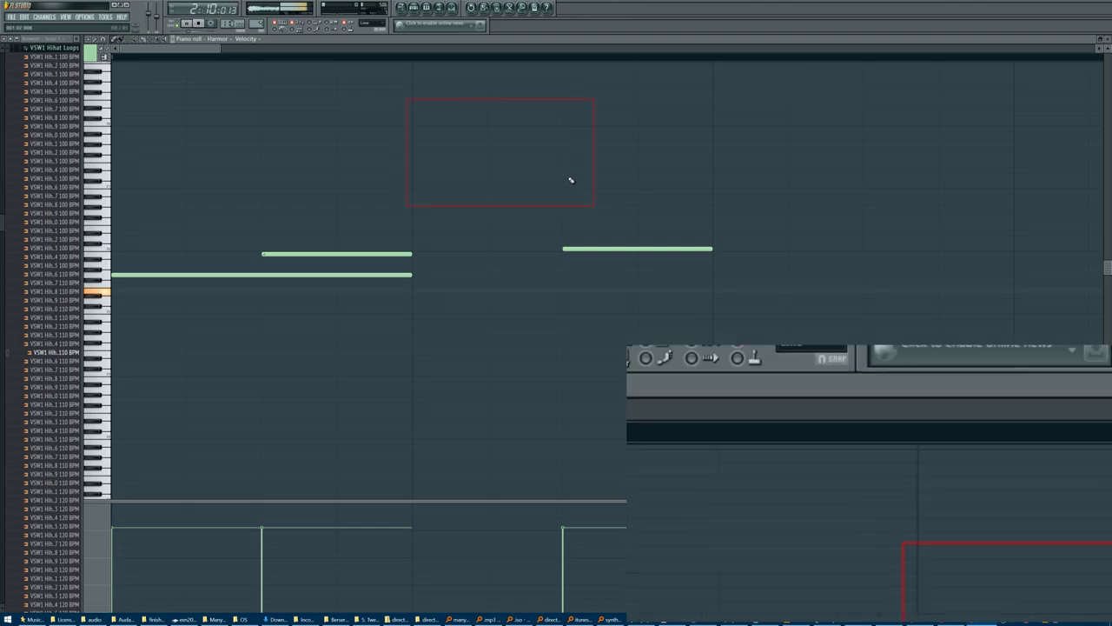
left_click_drag(358, 53, 633, 31)
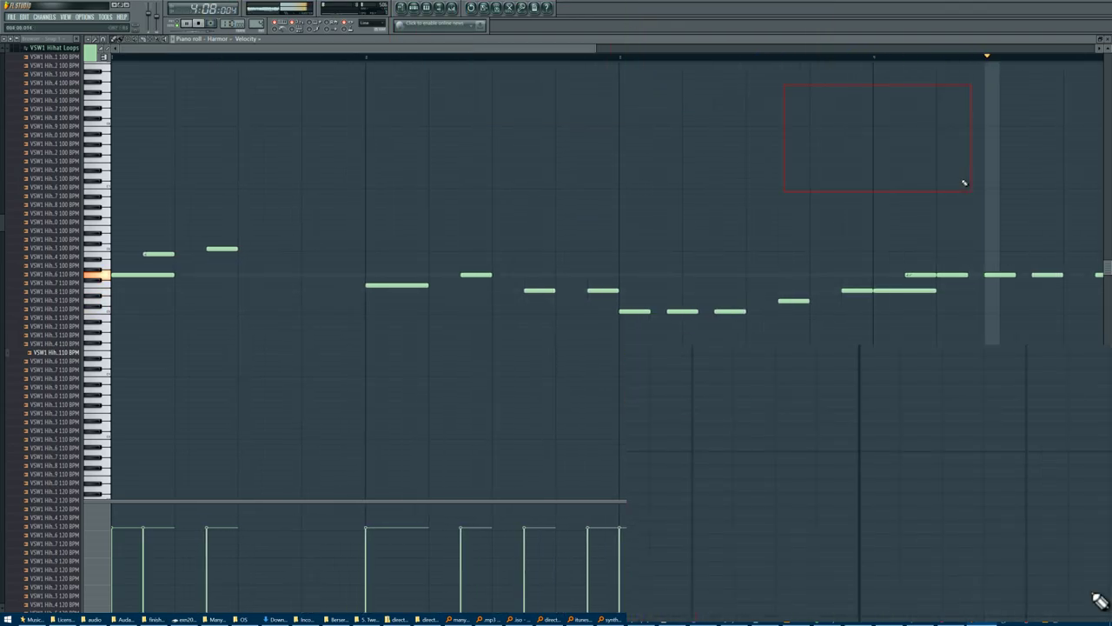
left_click_drag(593, 46, 787, 47)
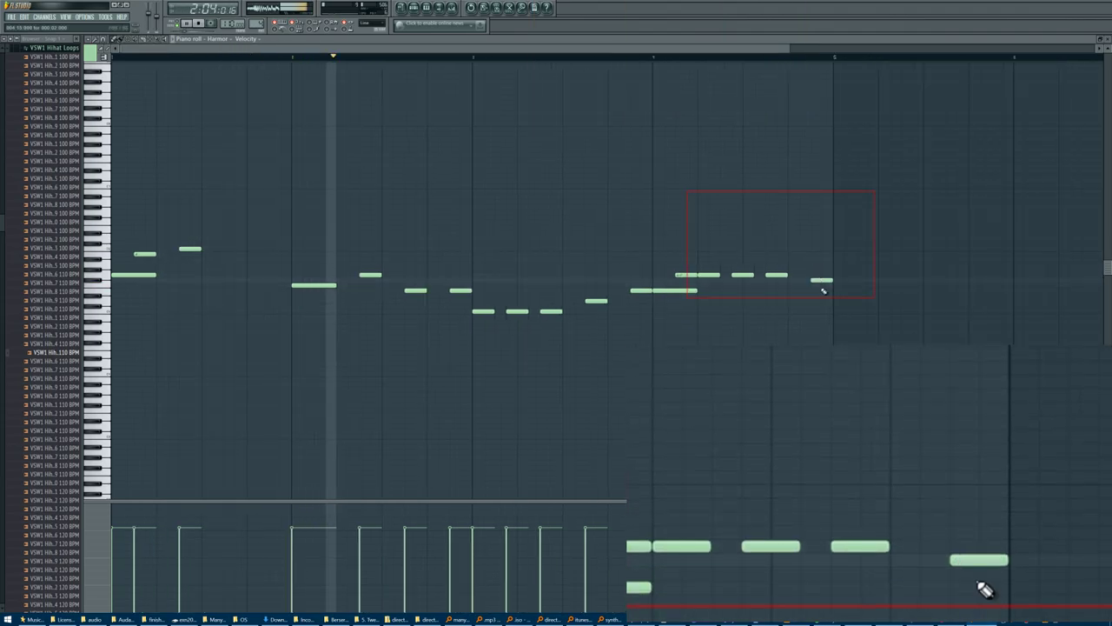
key("ctrl+s")
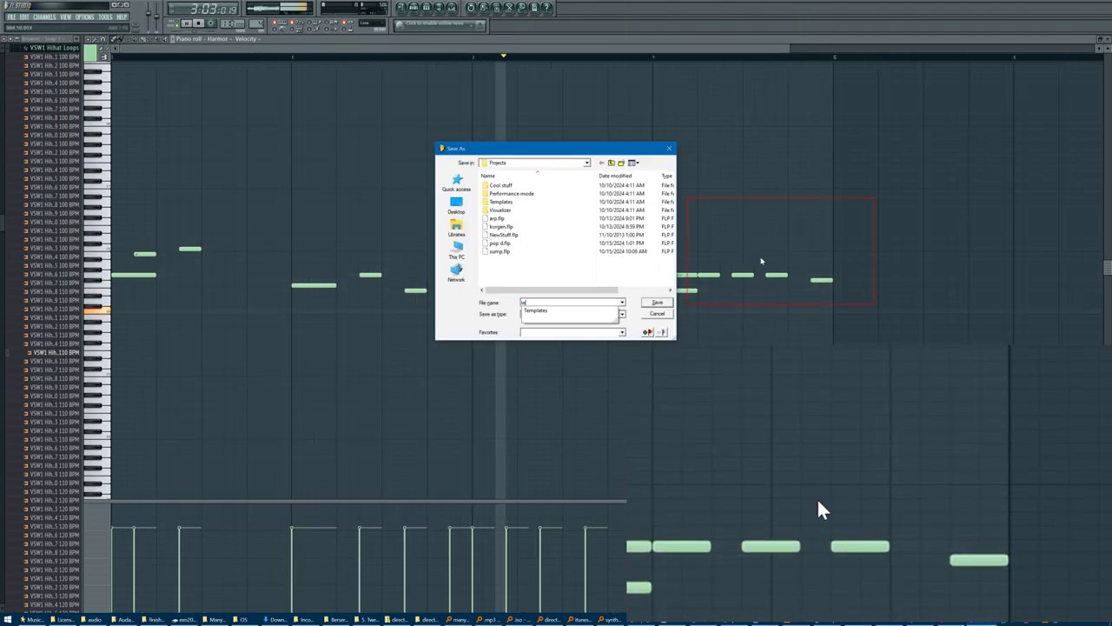
key("Return")
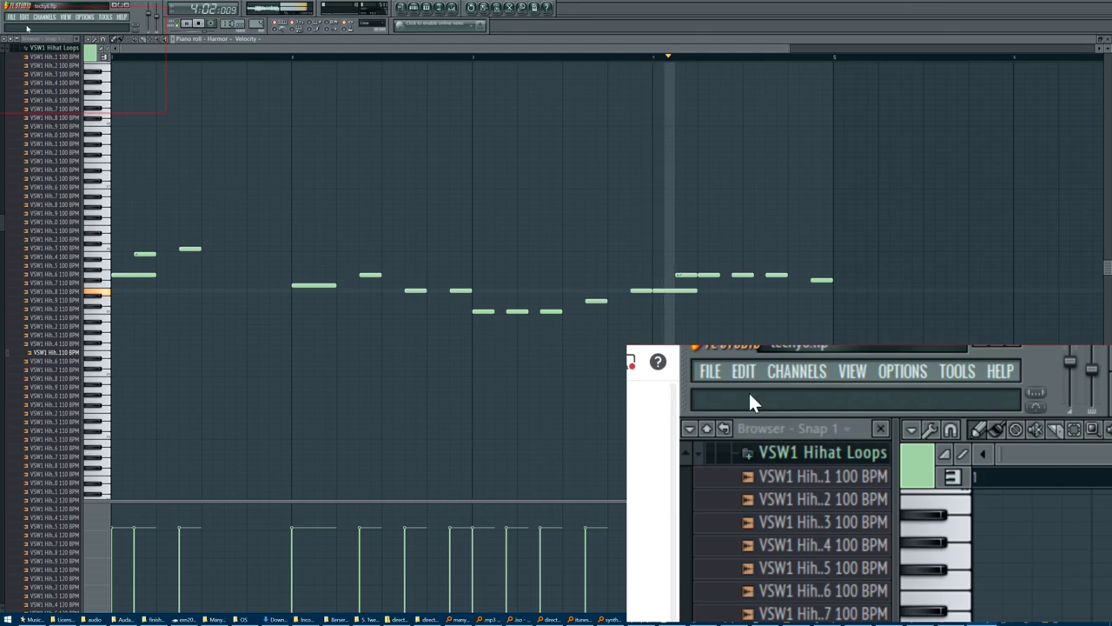
Step: Start a new project and add a Hive synthesizer channel to it
left_click(12, 17)
left_click(15, 25)
left_click(44, 17)
mouse_move(48, 25)
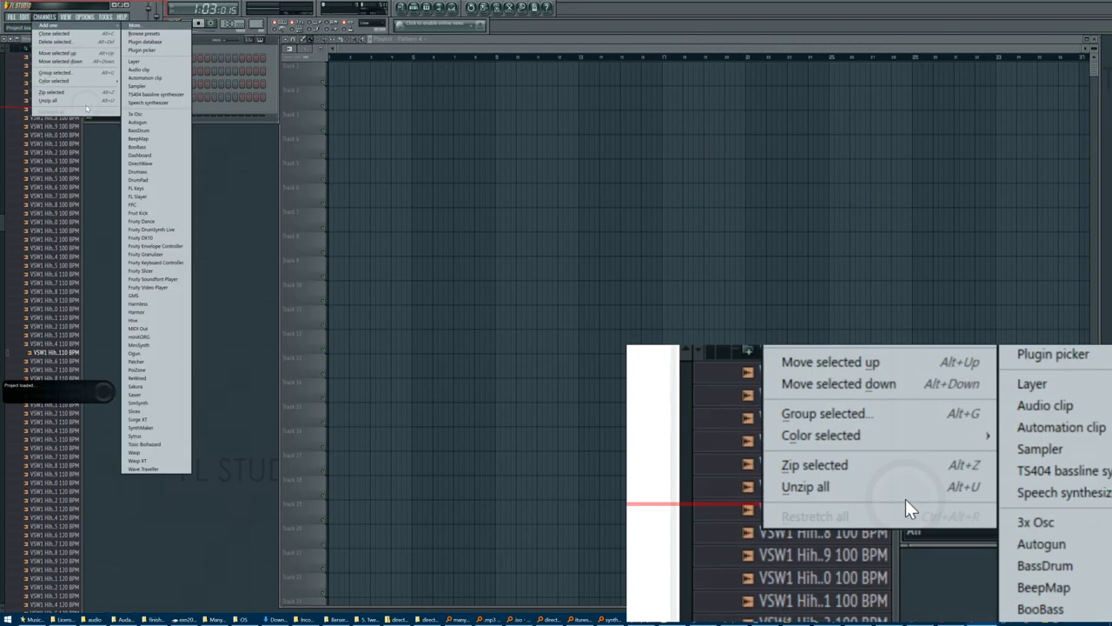
left_click(158, 321)
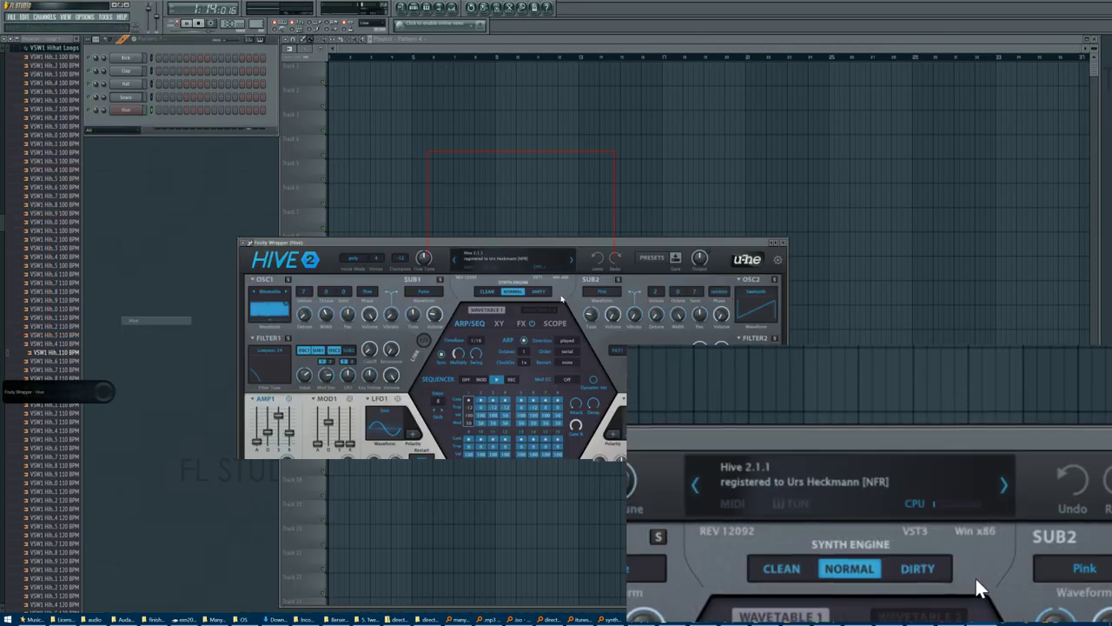
Step: Load the YEM Hive Magic preset from Hive's Seq+Arp category and set the project tempo to 80 BPM
left_click(653, 258)
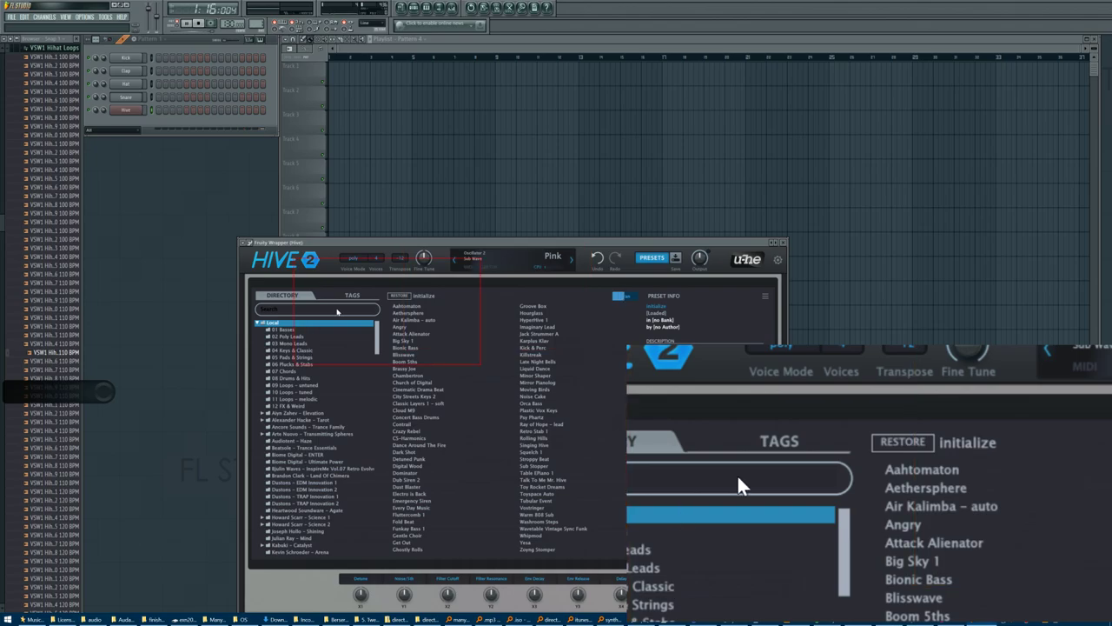
left_click(346, 296)
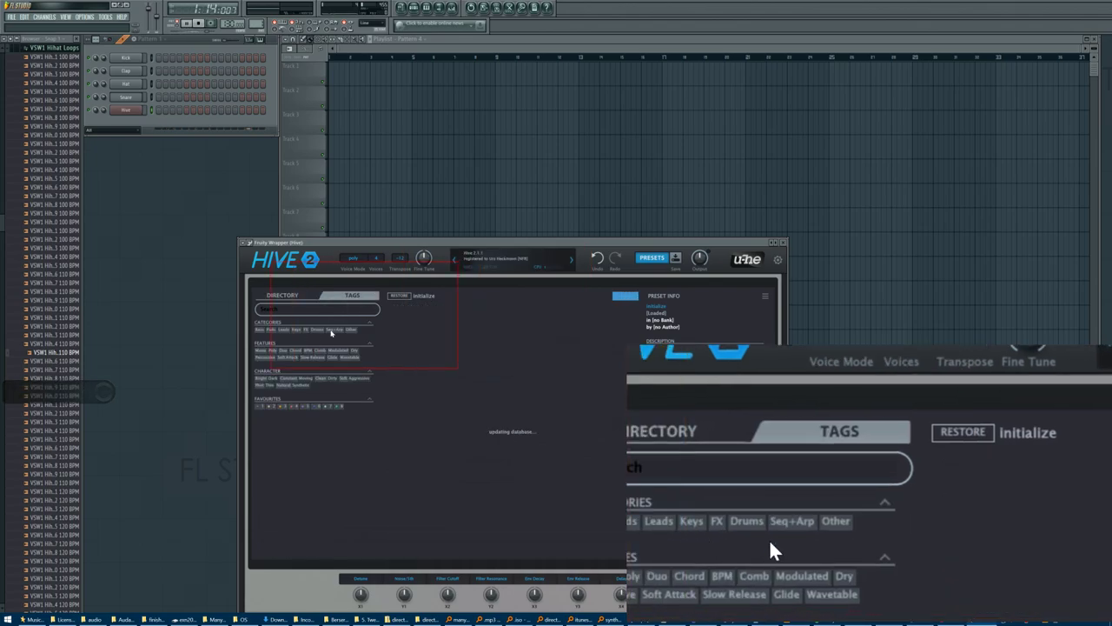
left_click(333, 330)
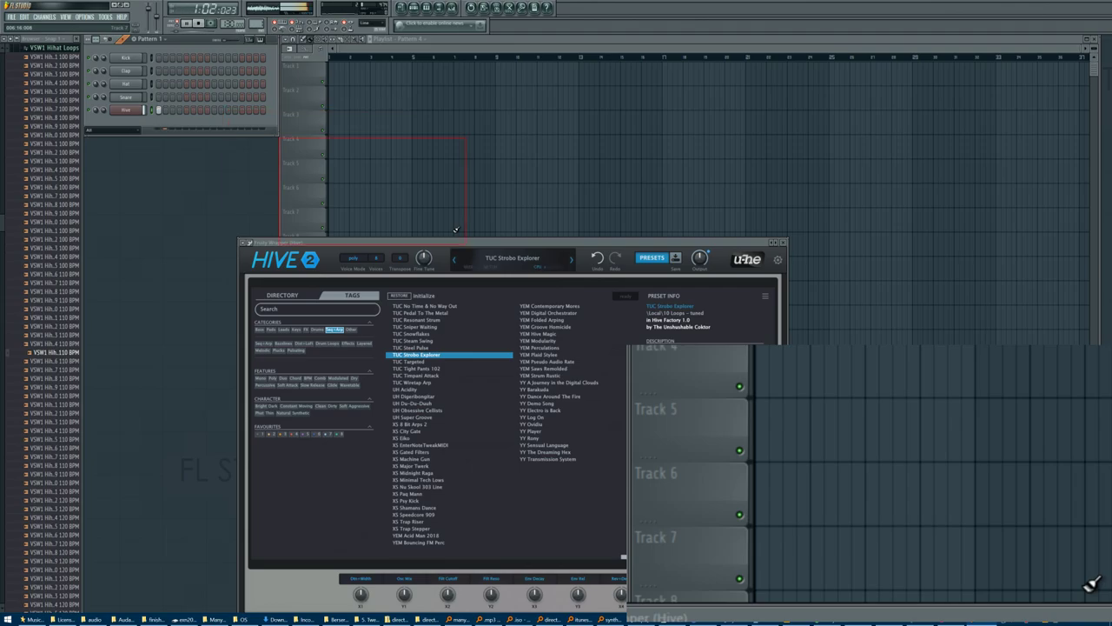
left_click(538, 334)
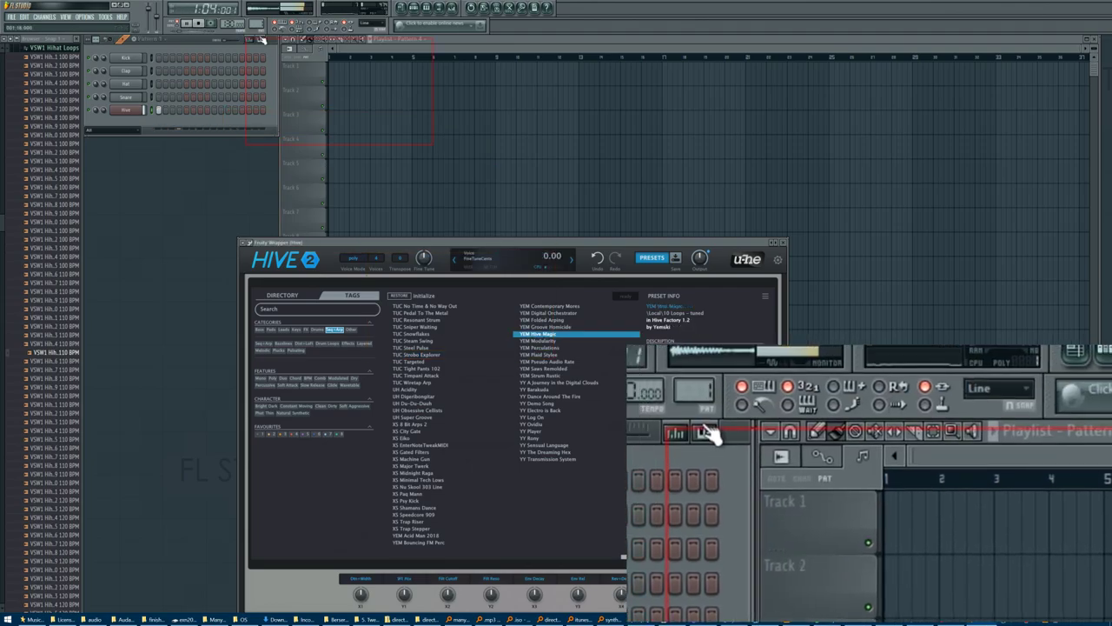
right_click(242, 24)
left_click(323, 41)
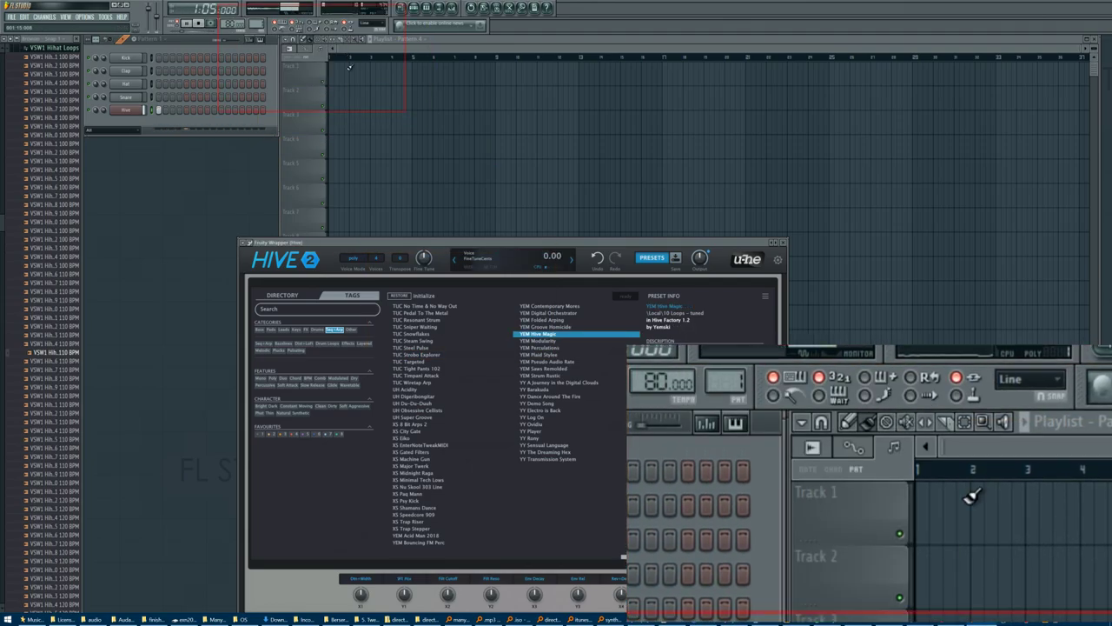
Step: In Hive's piano roll, place one-bar A#4 and F4 notes in both bar 1 and bar 2
right_click(137, 111)
left_click(164, 109)
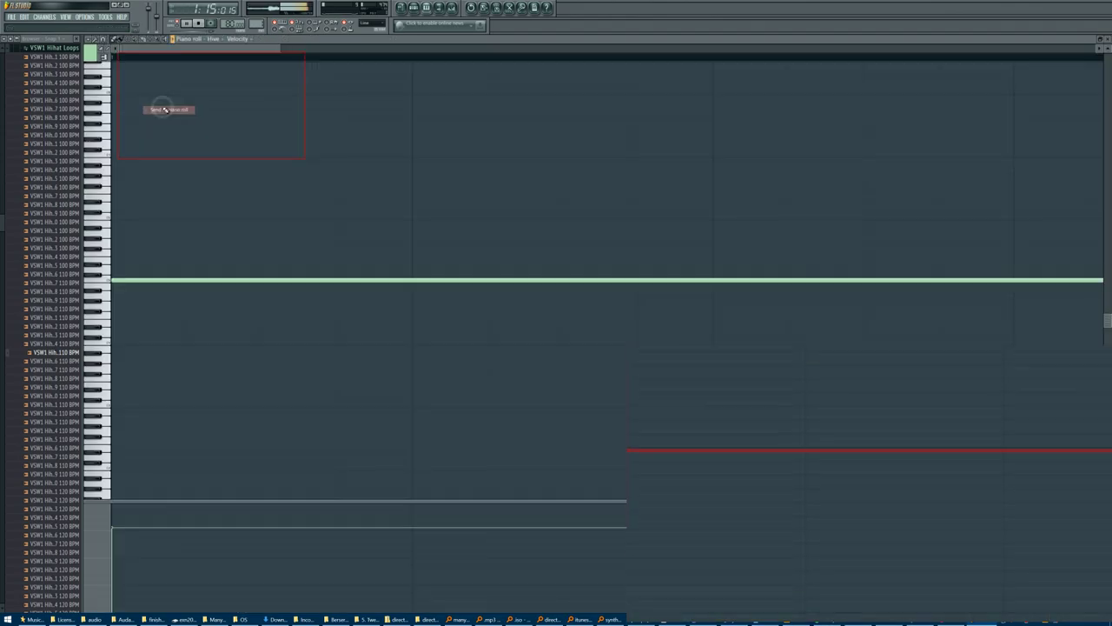
left_click_drag(114, 282, 114, 318)
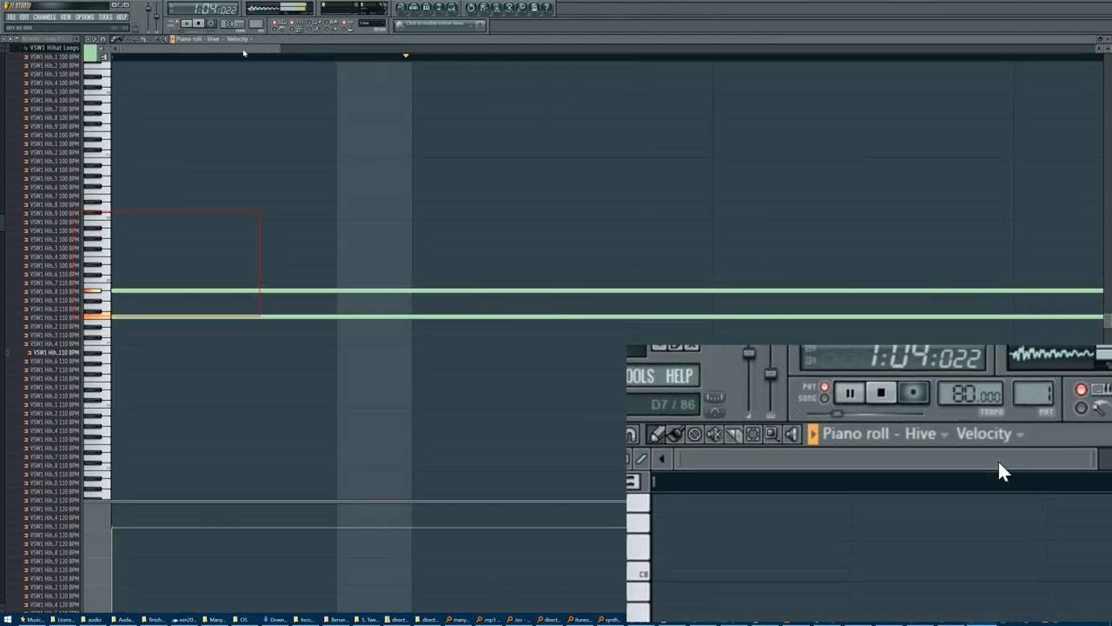
left_click_drag(432, 65, 851, 64)
left_click(398, 291)
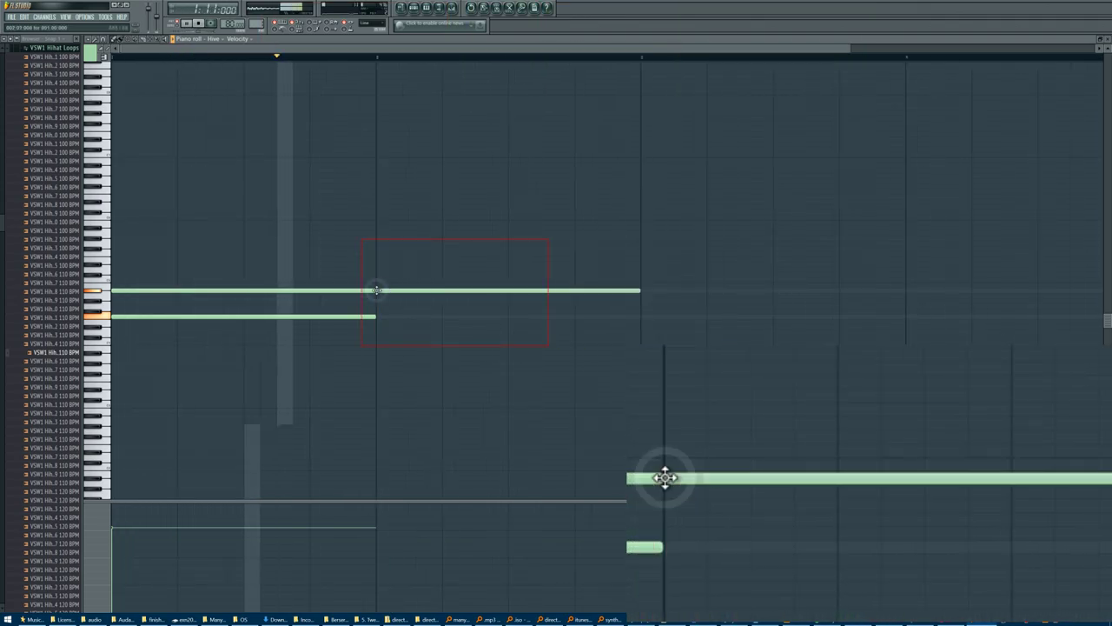
left_click(383, 317)
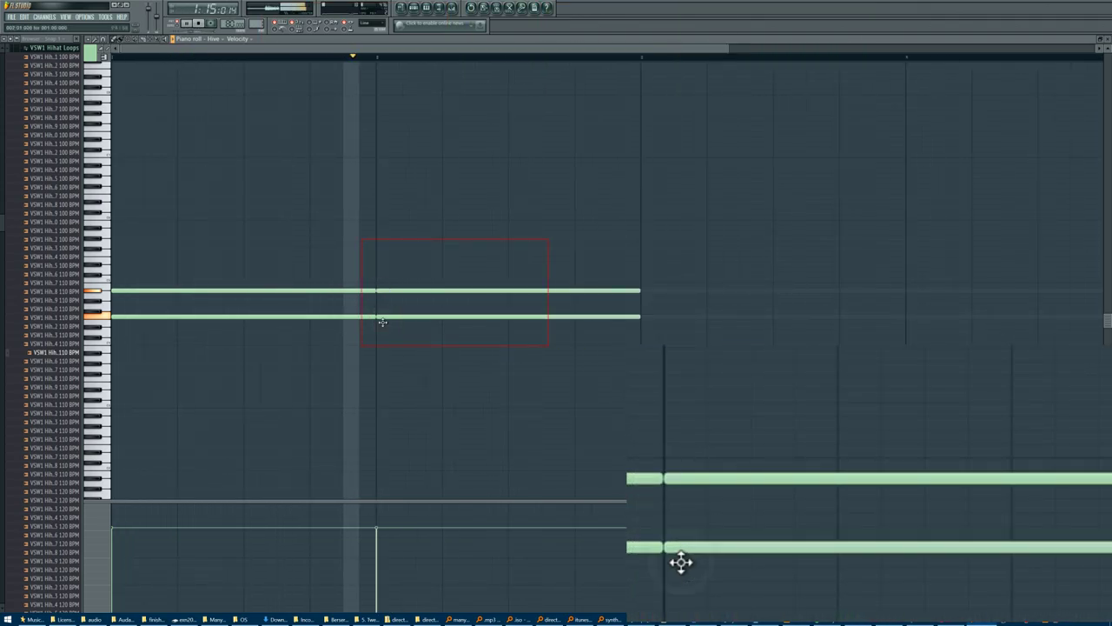
Step: Add one-bar A#4 notes in bars 3 and 4, with a D#4 below in bar 3 and a D4 below in bar 4
left_click(642, 327)
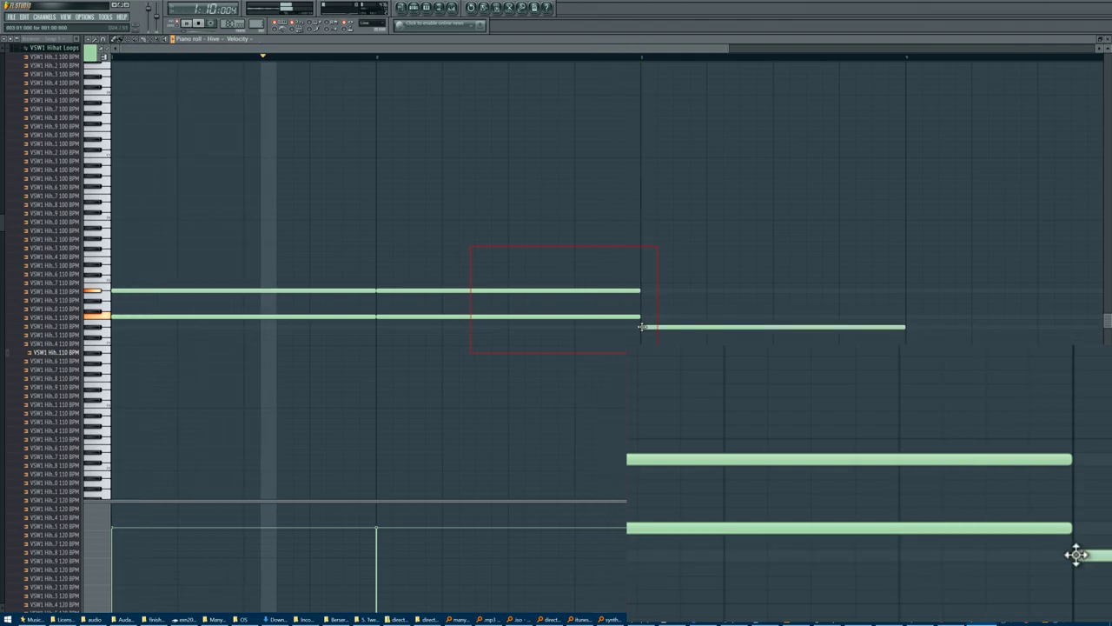
left_click(639, 296)
left_click_drag(639, 288, 643, 290)
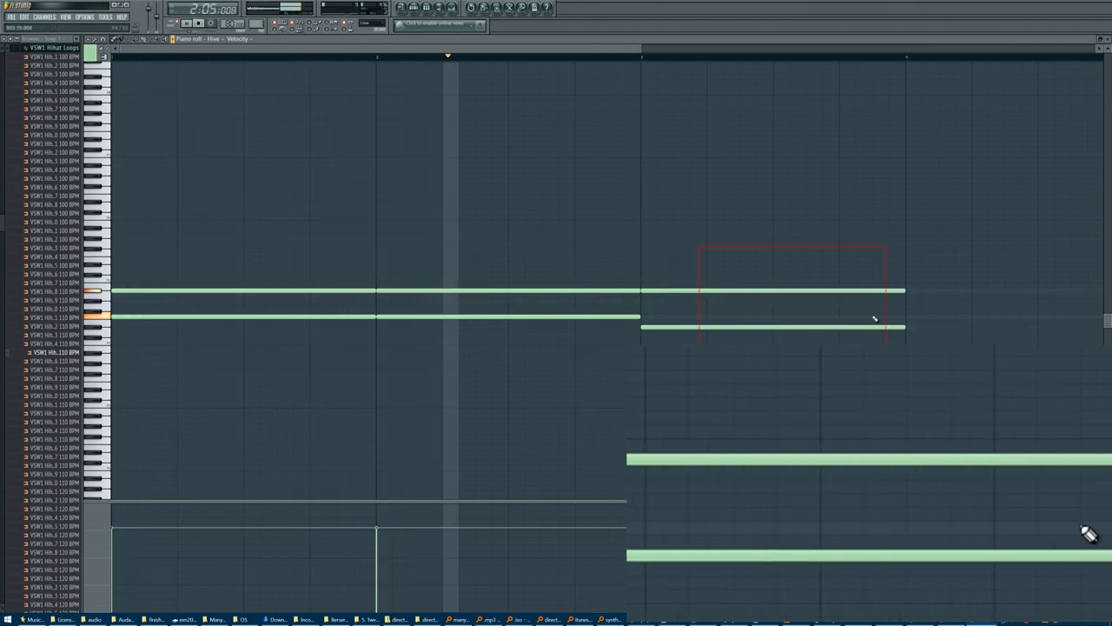
left_click(908, 333)
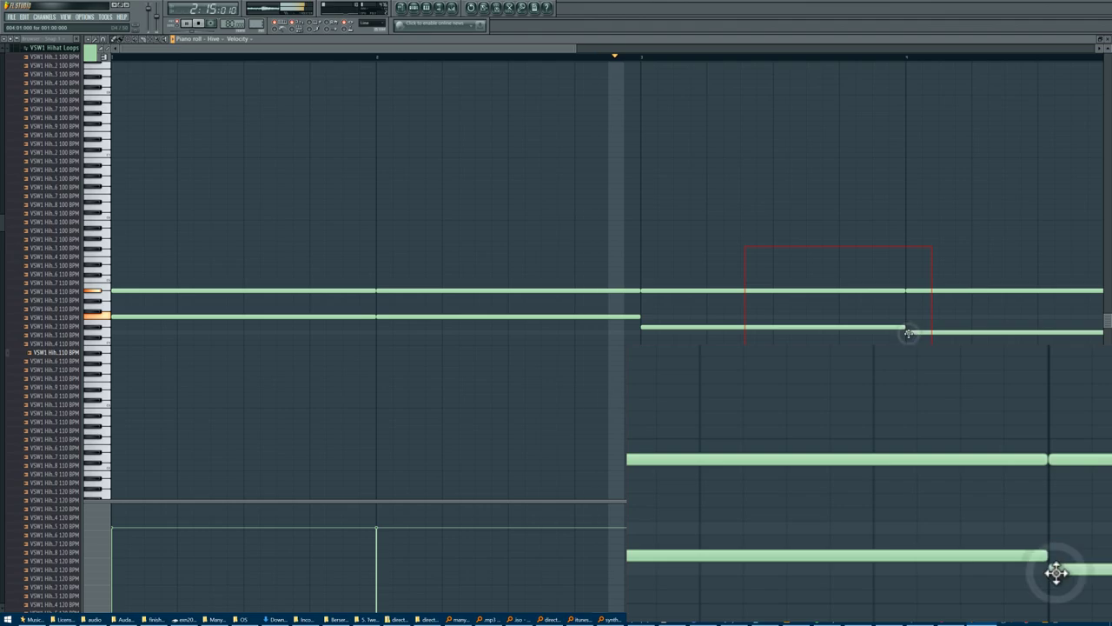
left_click_drag(909, 335, 910, 339)
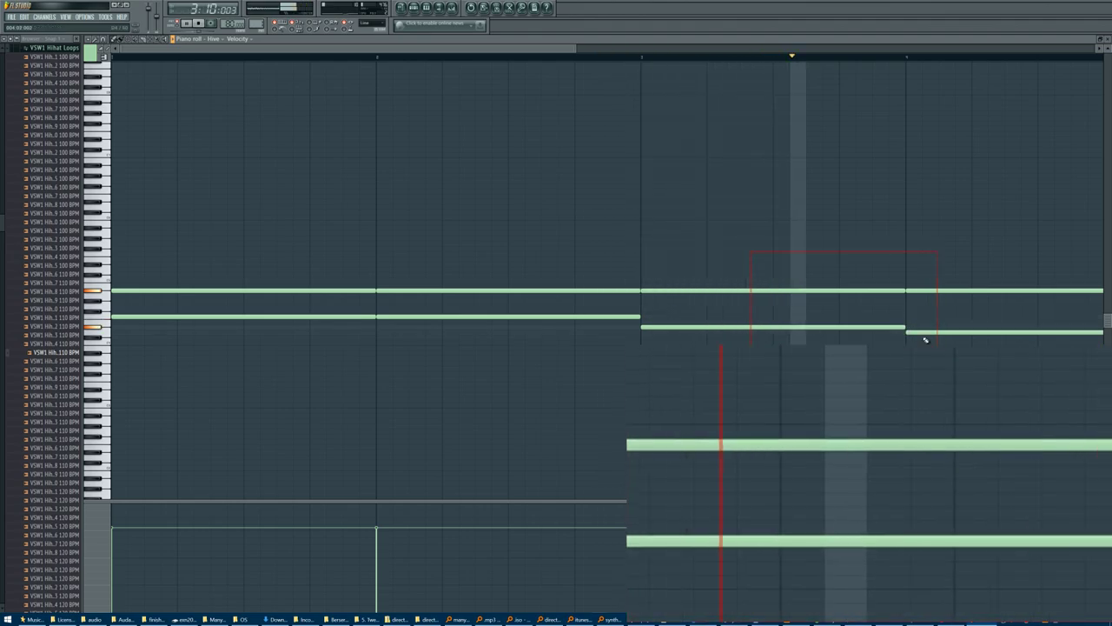
Step: Raise bar 1's lowest note to G4 and add one-bar top notes D5 in bars 1 and 3 and D#5 in bars 2 and 4
left_click_drag(165, 307, 179, 311)
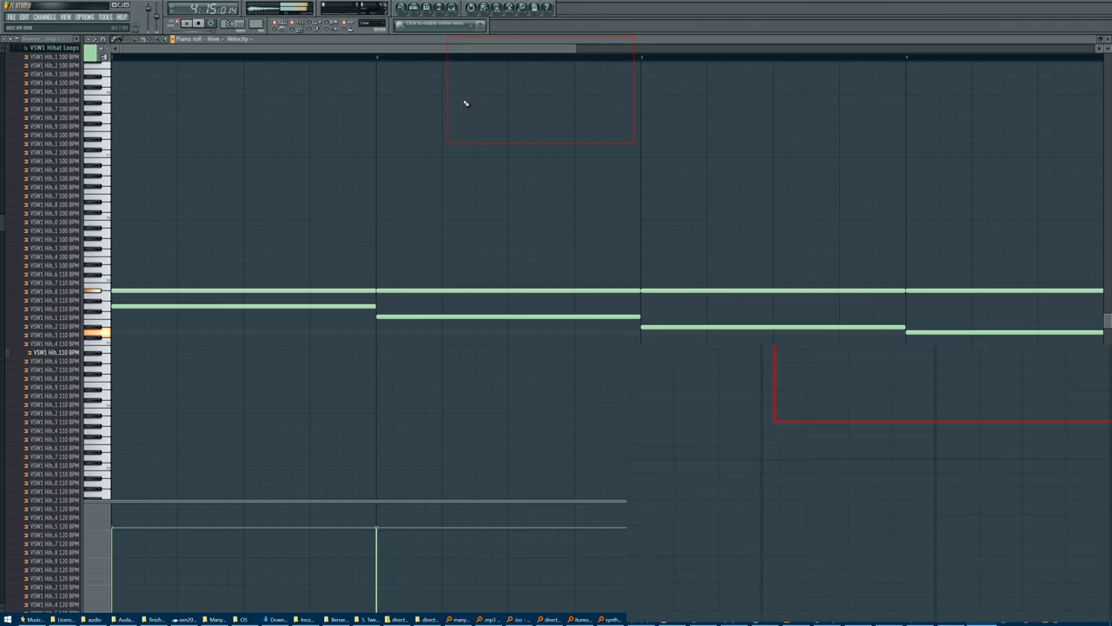
left_click(378, 263)
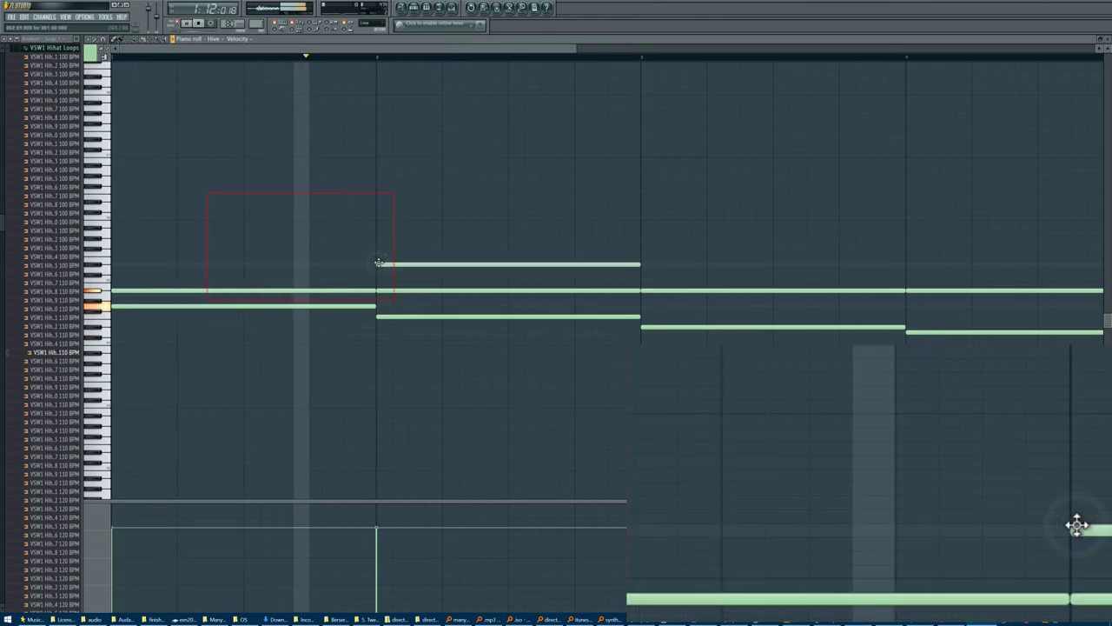
left_click(644, 269)
left_click(113, 269)
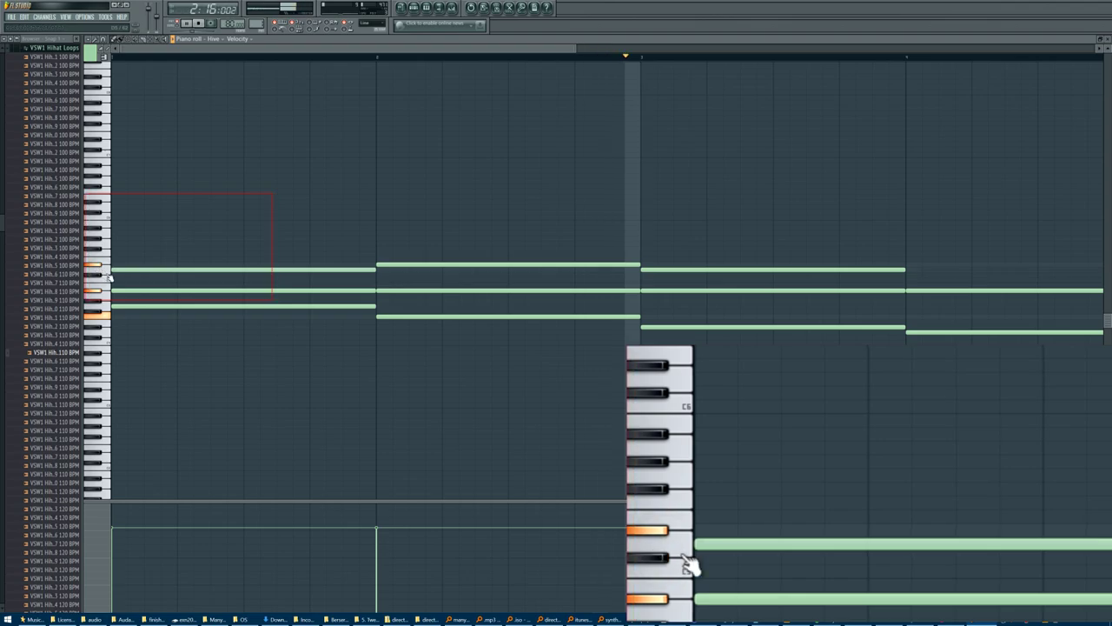
left_click(909, 264)
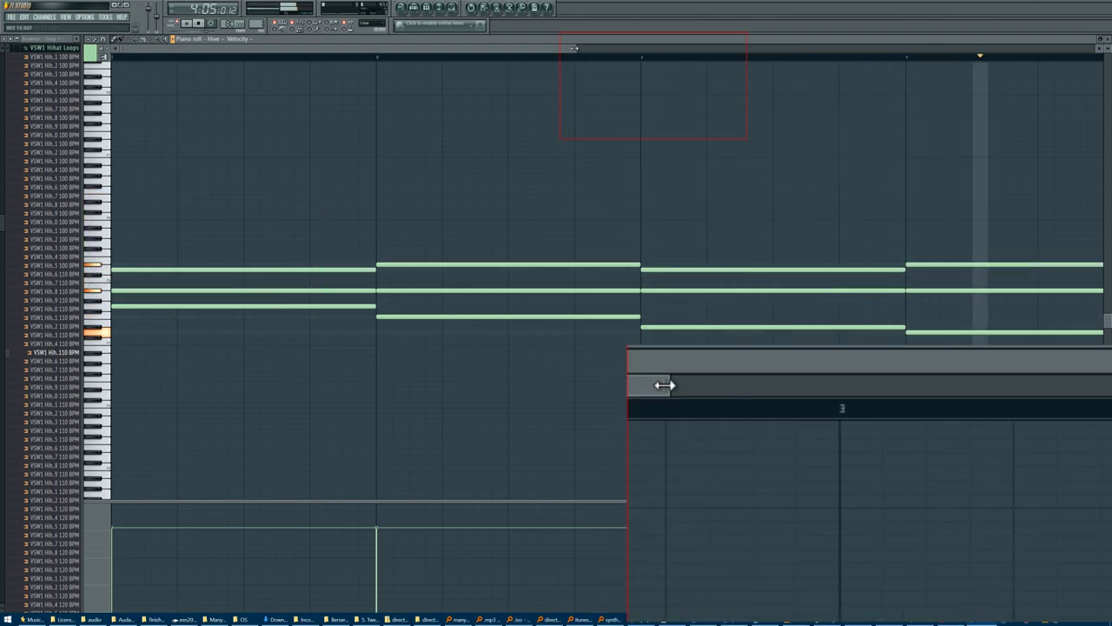
left_click_drag(575, 48, 815, 48)
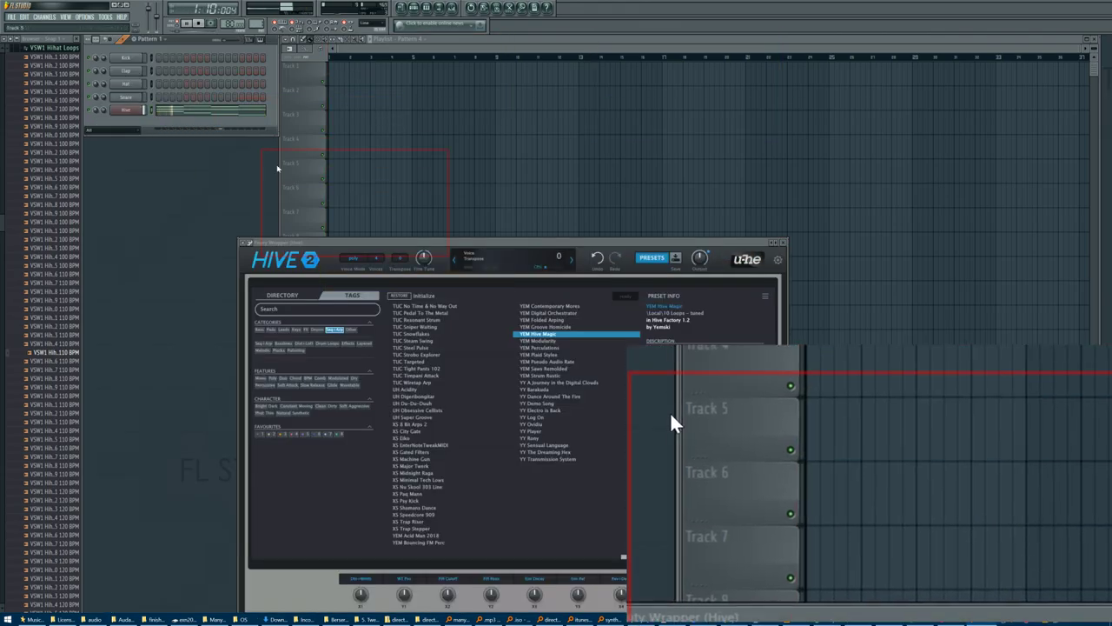
Step: Clone the Hive channel and duplicate its chord notes onto the copy
left_click(151, 113)
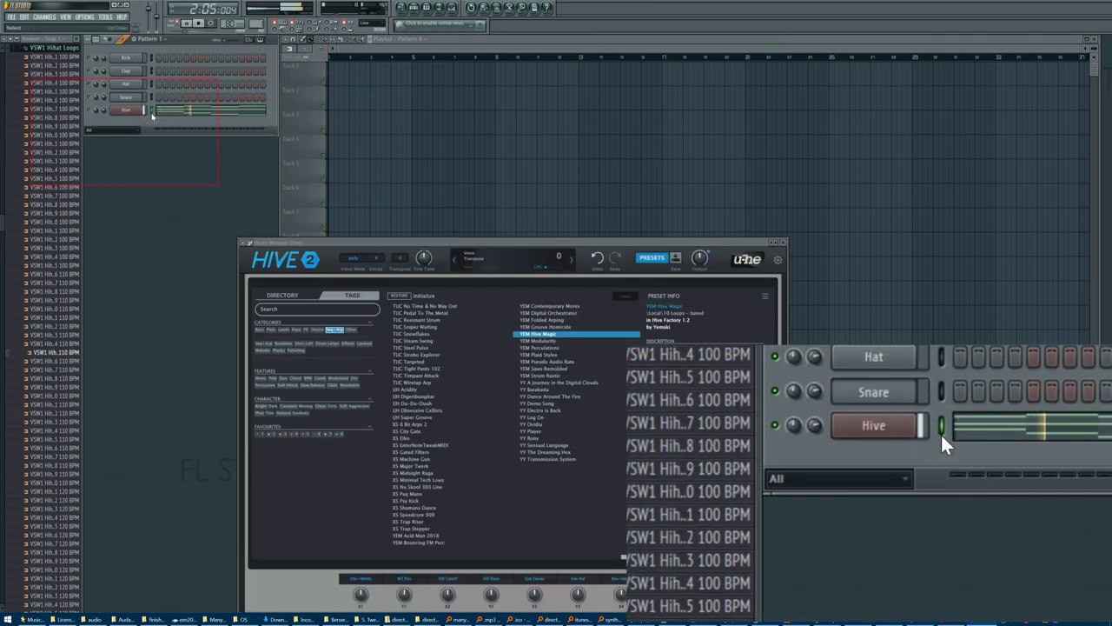
right_click(142, 112)
key("c")
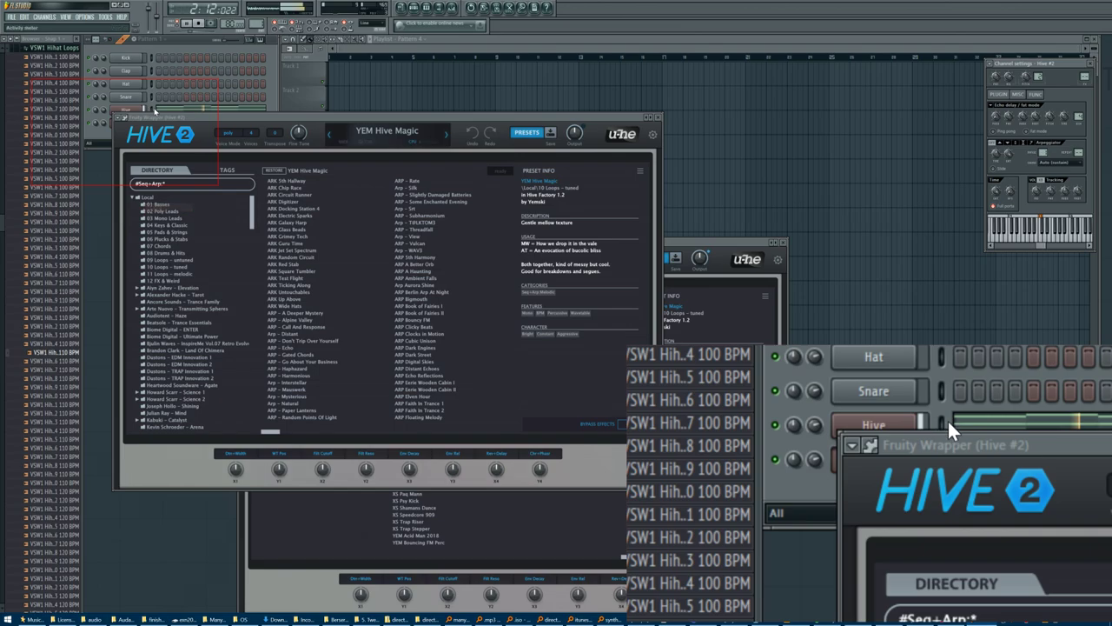
left_click(129, 120)
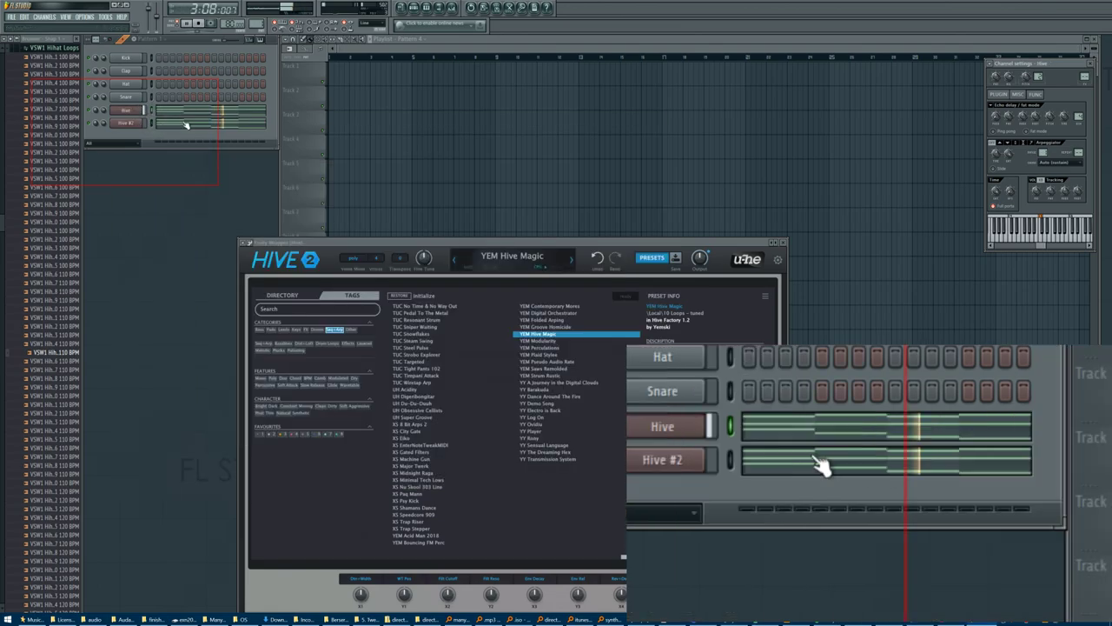
Step: Load Hive's YEM Groove Homicide preset, then place Pattern 4 on Track 1 and Pattern 1 on Track 2, both starting at bar 1
left_click(546, 327)
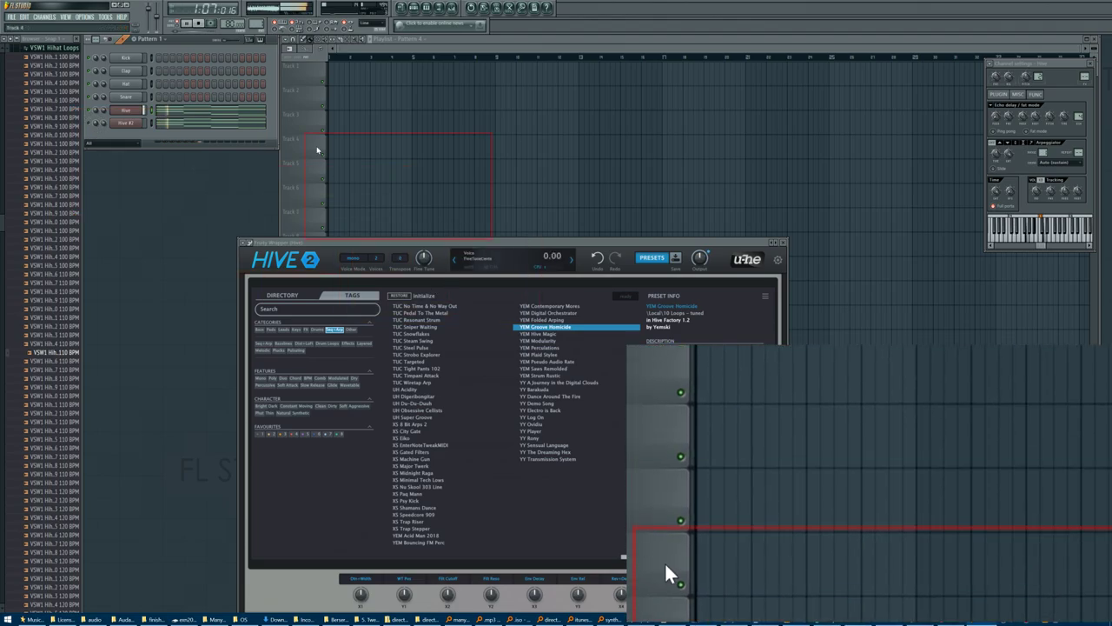
left_click(337, 66)
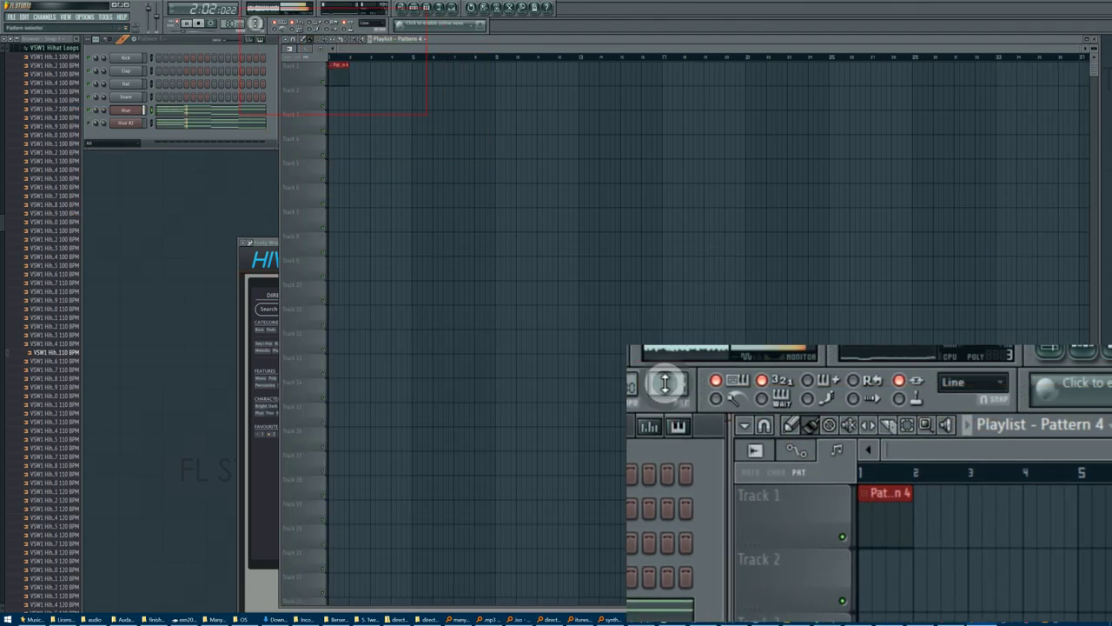
left_click(330, 94)
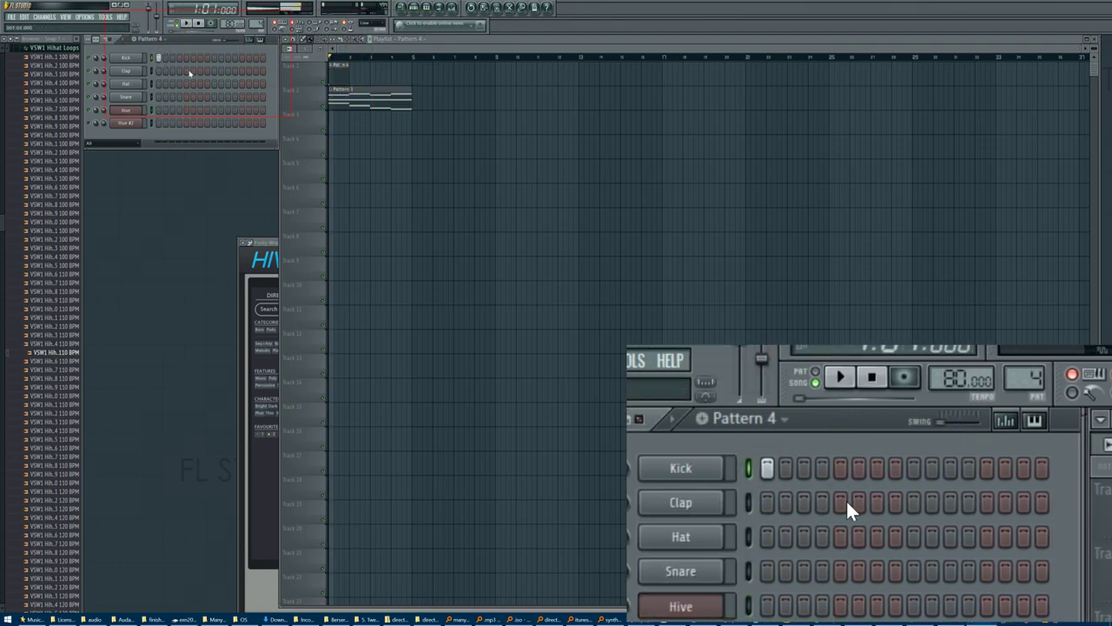
Step: Program Pattern 4 with snares on steps 5 and 13, kicks on steps 1, 12 and 15, and hats on every step
left_click(186, 97)
key("space")
left_click(242, 97)
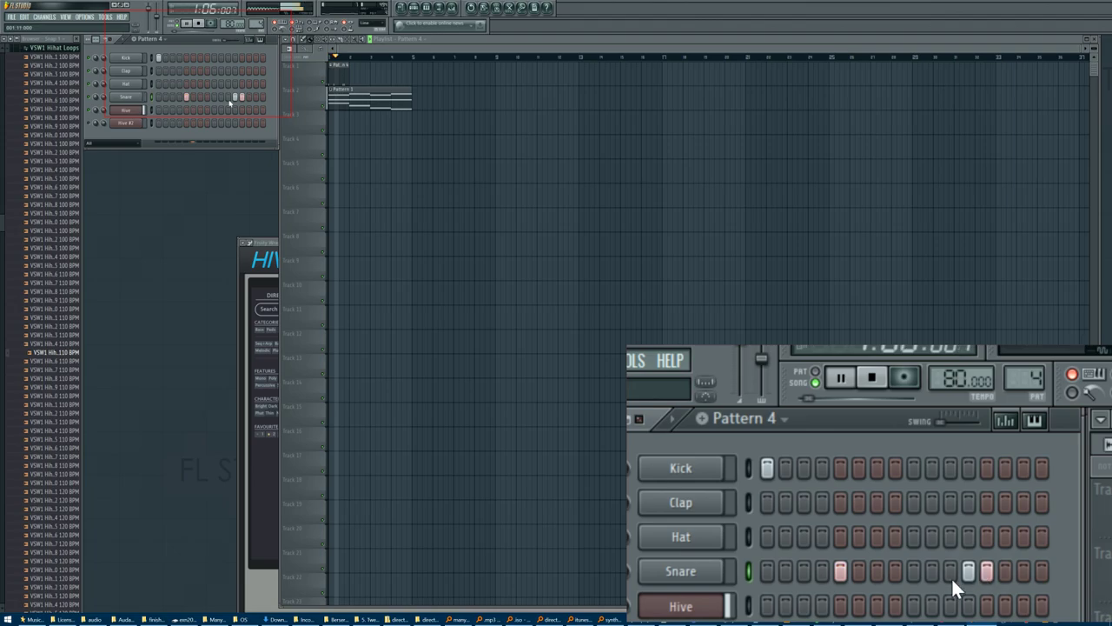
left_click(256, 59)
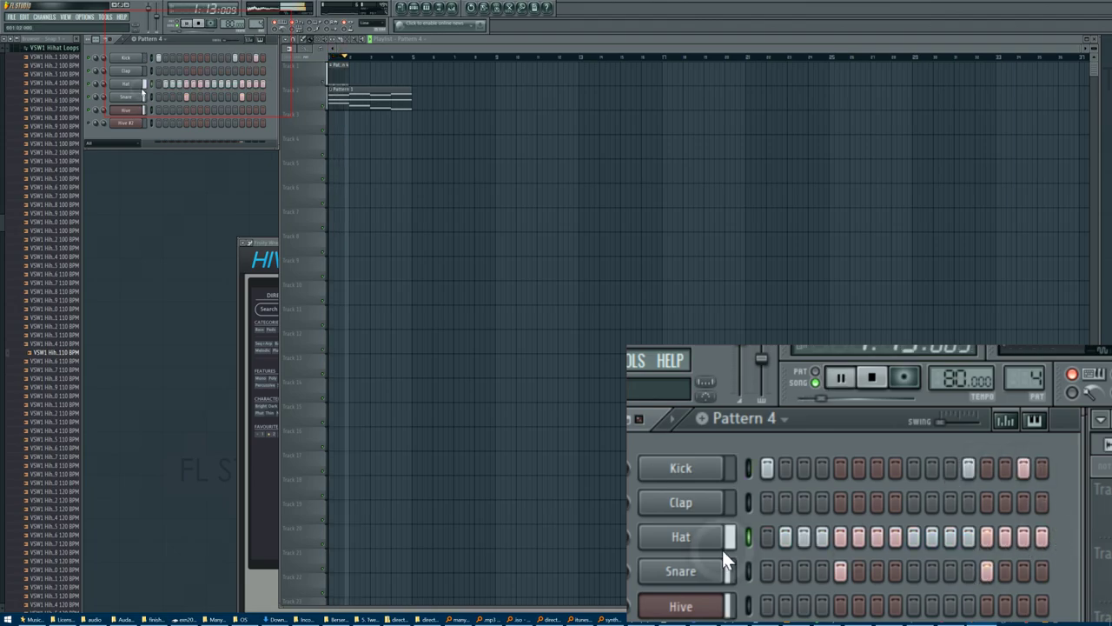
Step: Open the Hat channel's sample settings with the fade-out control, and repeat Pattern 4 across bars 1 to 4 on Track 1
left_click(137, 83)
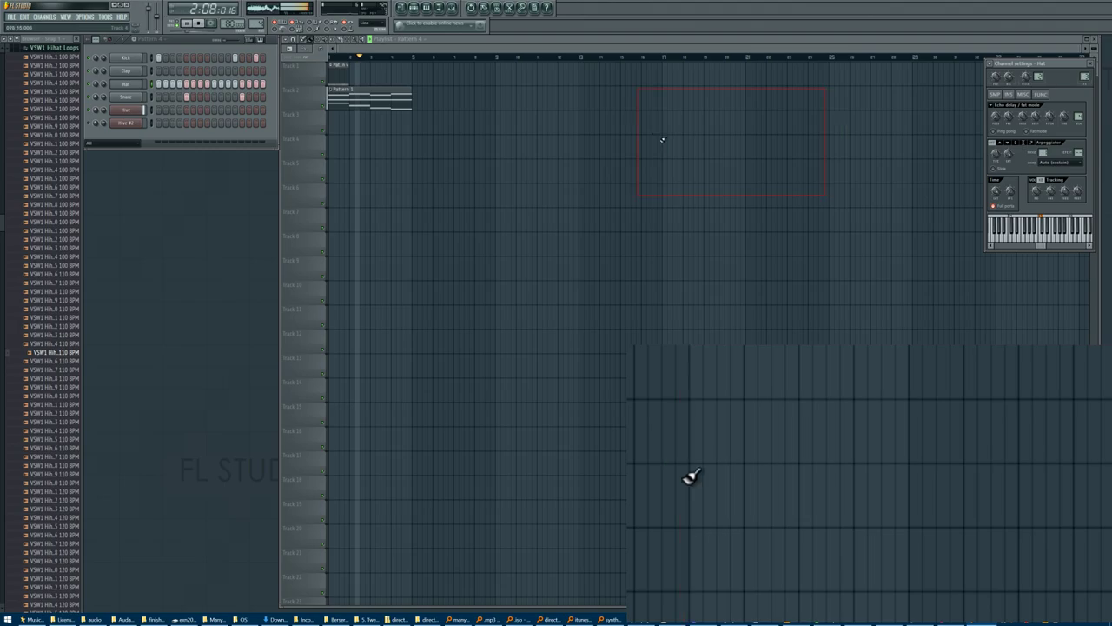
left_click(995, 94)
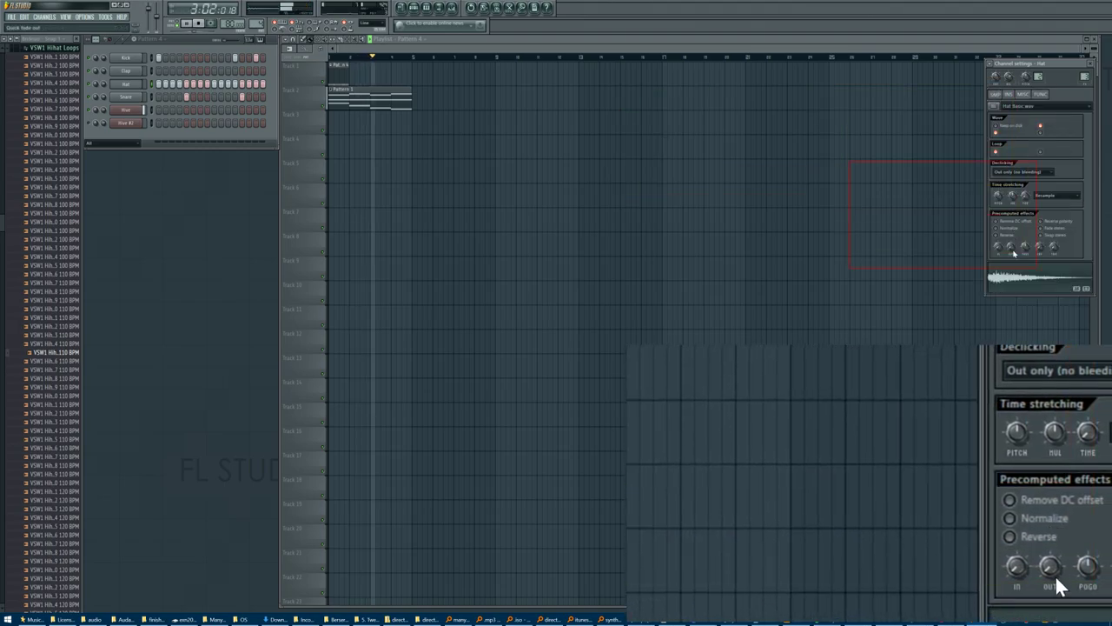
left_click_drag(390, 74, 307, 79)
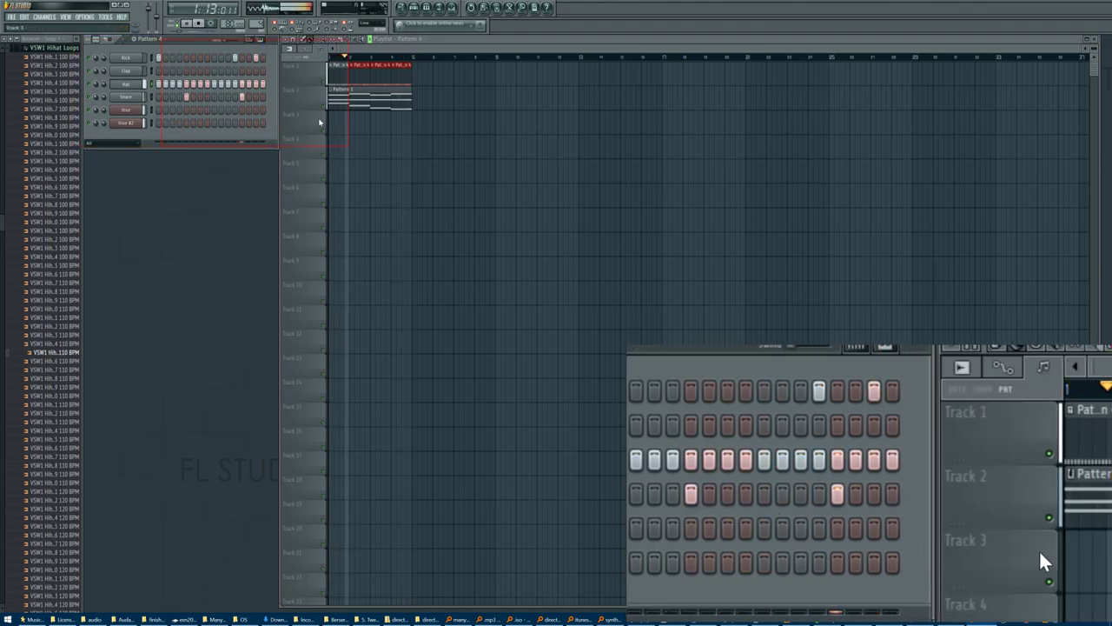
Step: Select the Hive channels and review Pattern 1's Hive chord notes in the piano roll
right_click(130, 117)
left_click(132, 113)
right_click(132, 112)
left_click(161, 110)
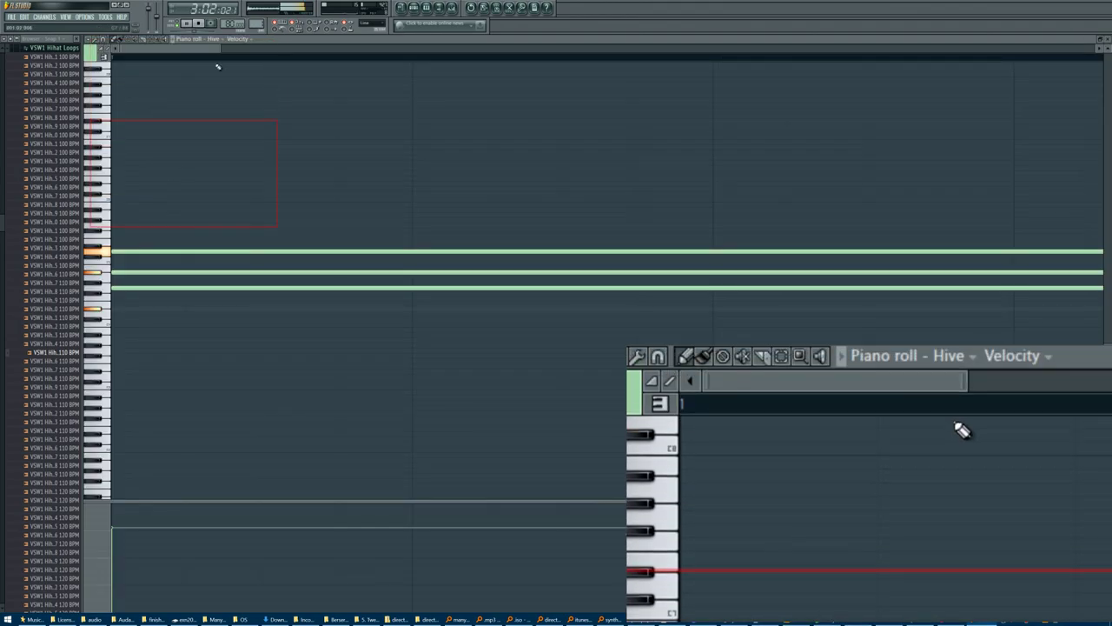
left_click_drag(408, 40, 424, 34)
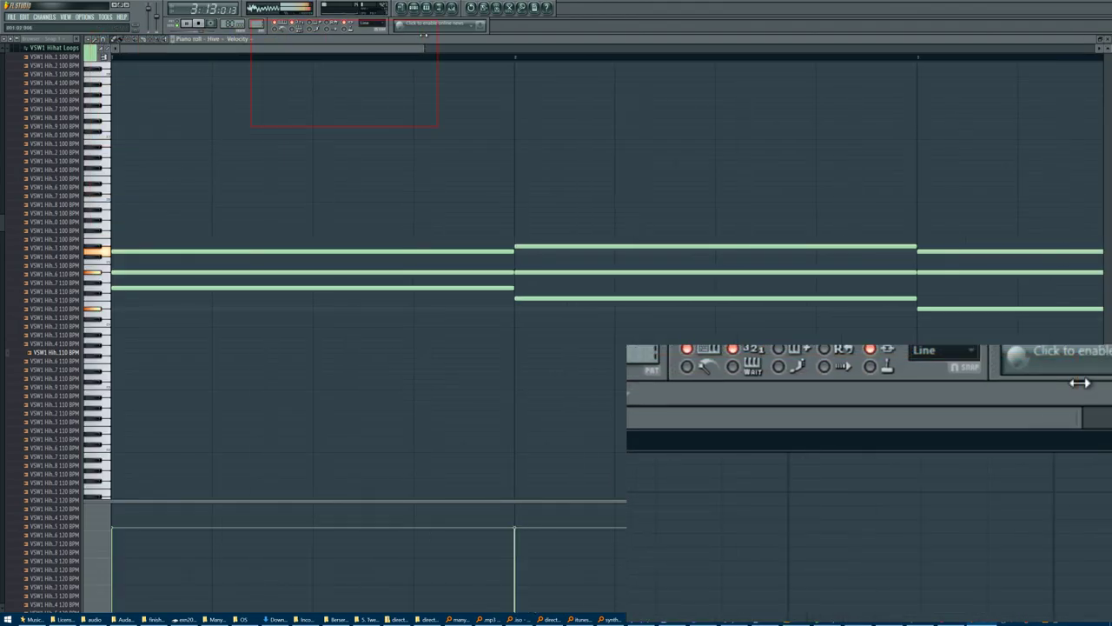
key("Escape")
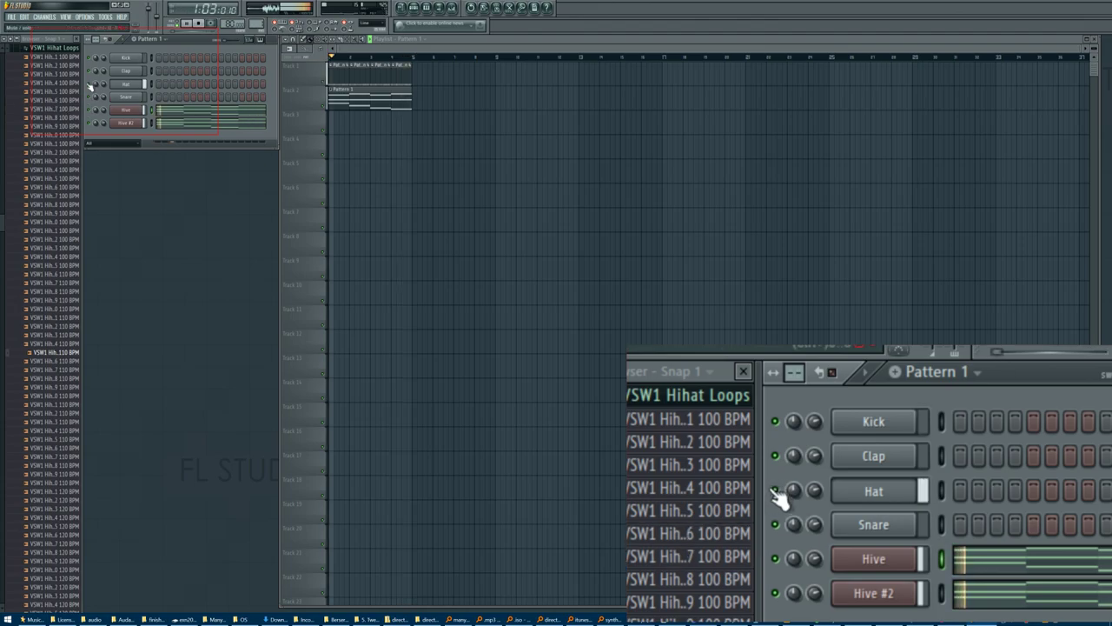
Step: Save the current beat as a project file
left_click(12, 17)
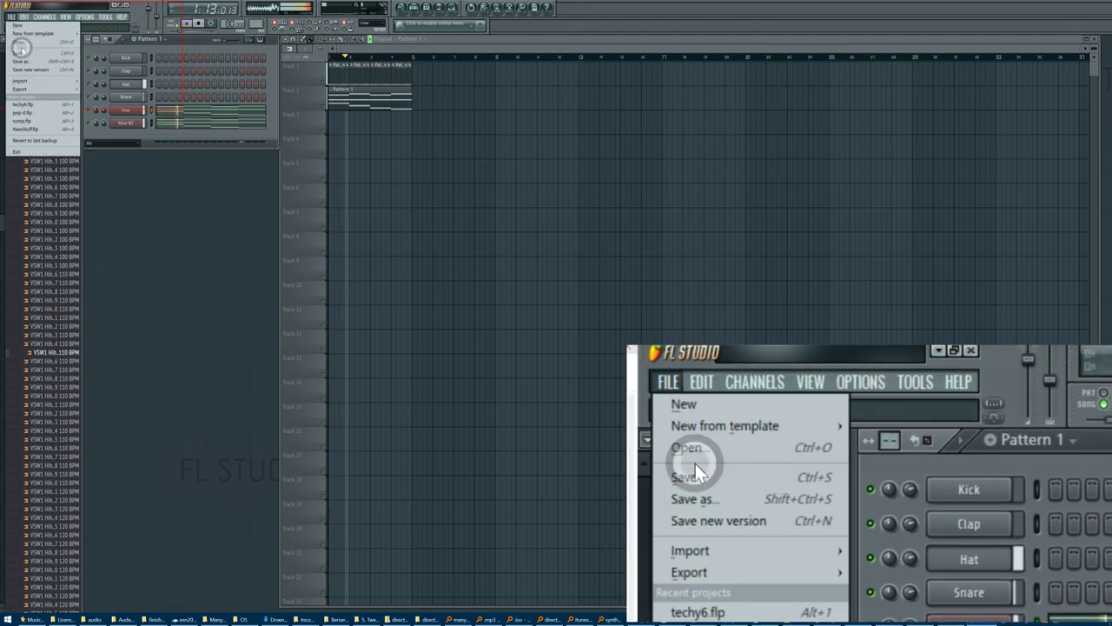